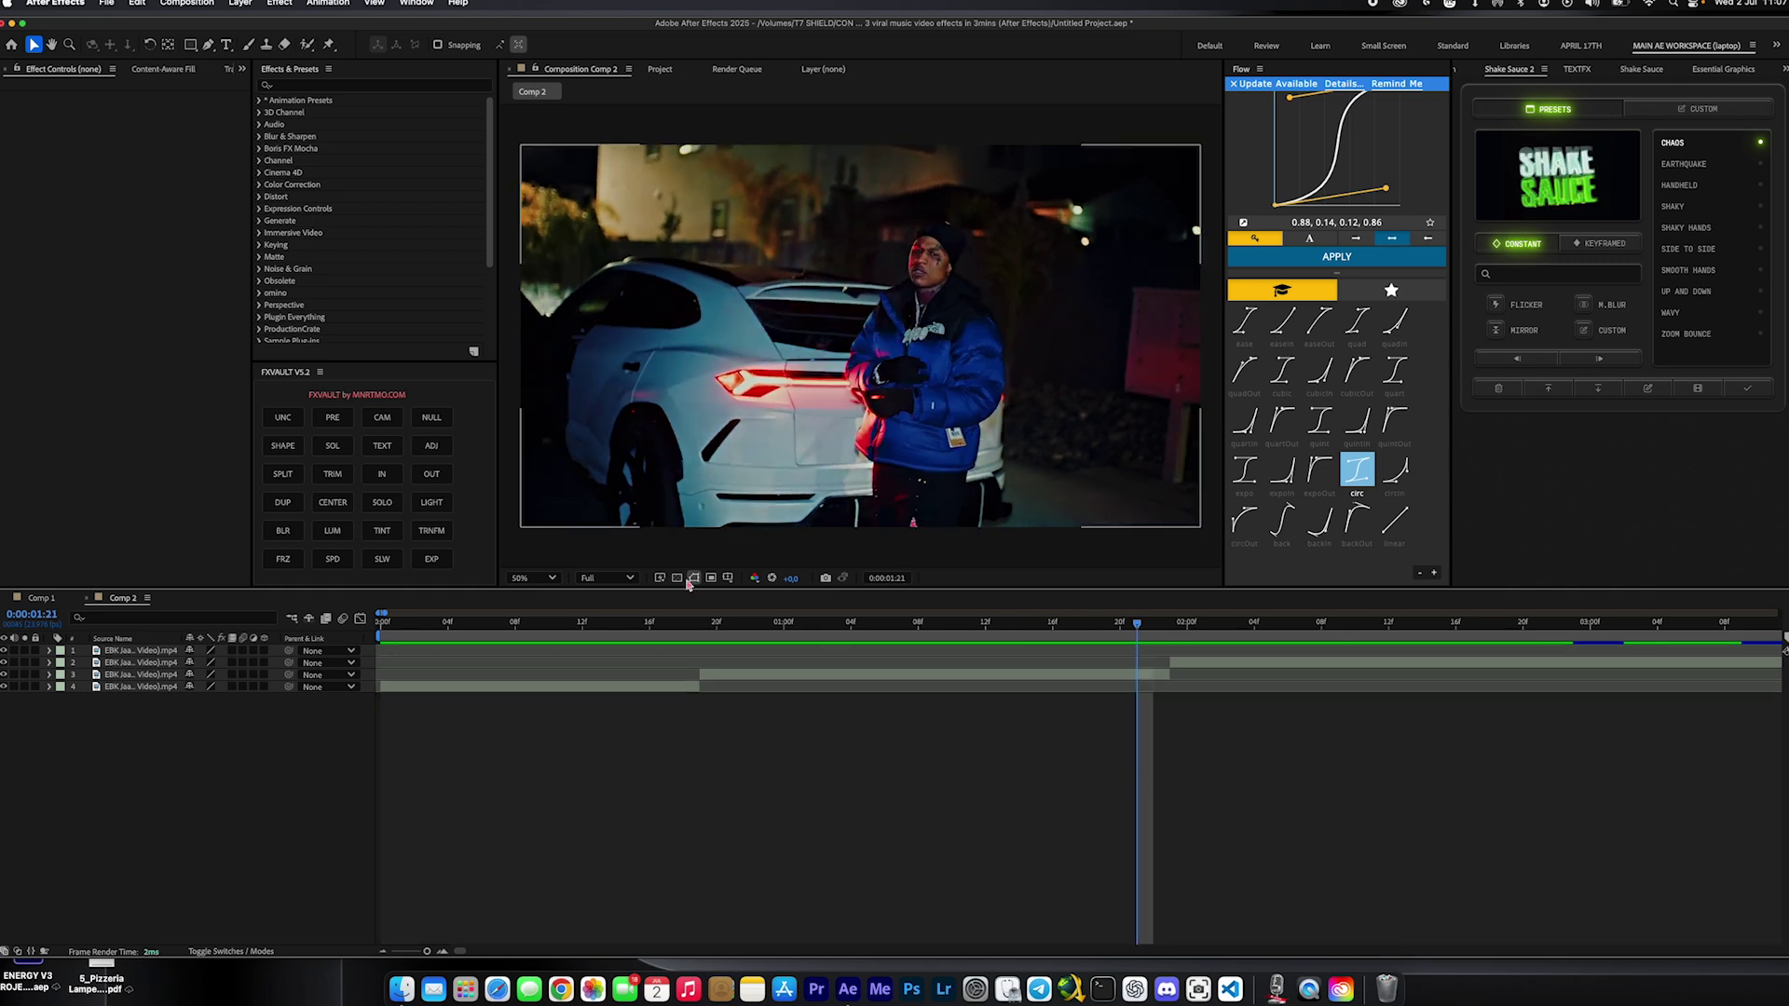
- Add an adjustment layer in Comp 2 and trim it to end just before the cut
left_click(431, 449)
mouse_move(1137, 622)
left_mouse_down()
mouse_move(1035, 622)
mouse_move(1334, 650)
left_mouse_up()
key("ctrl+shift+d")
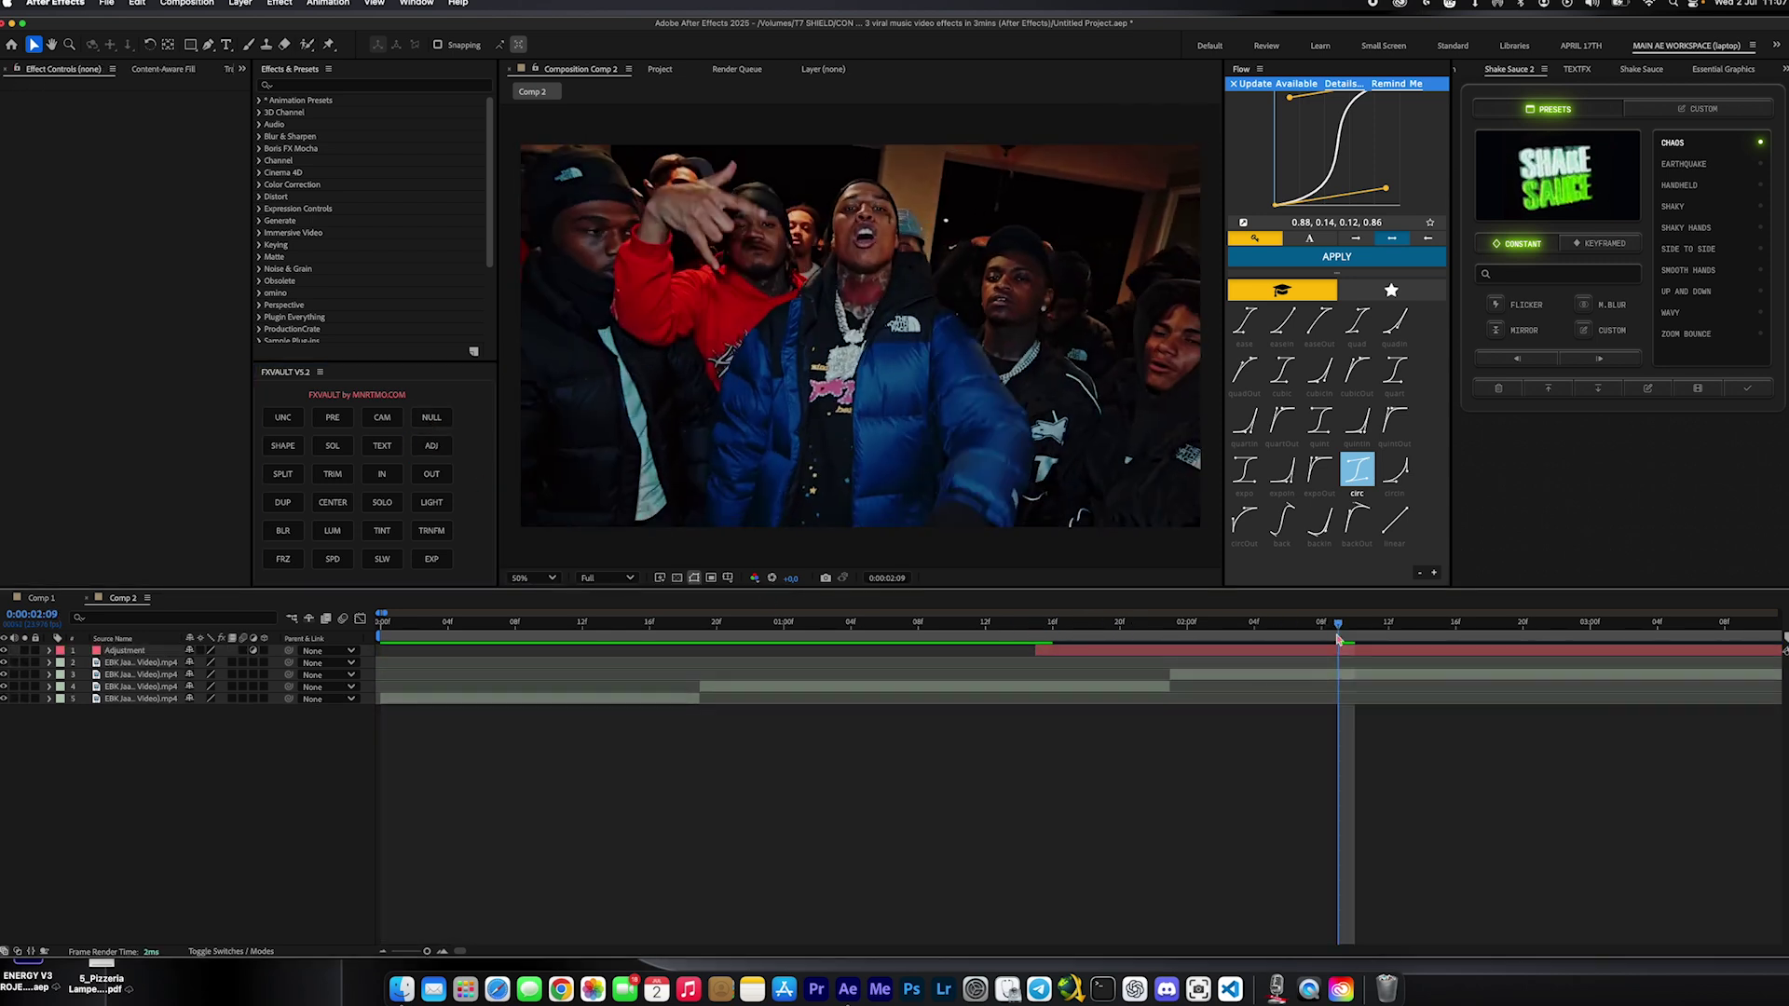
key("Delete")
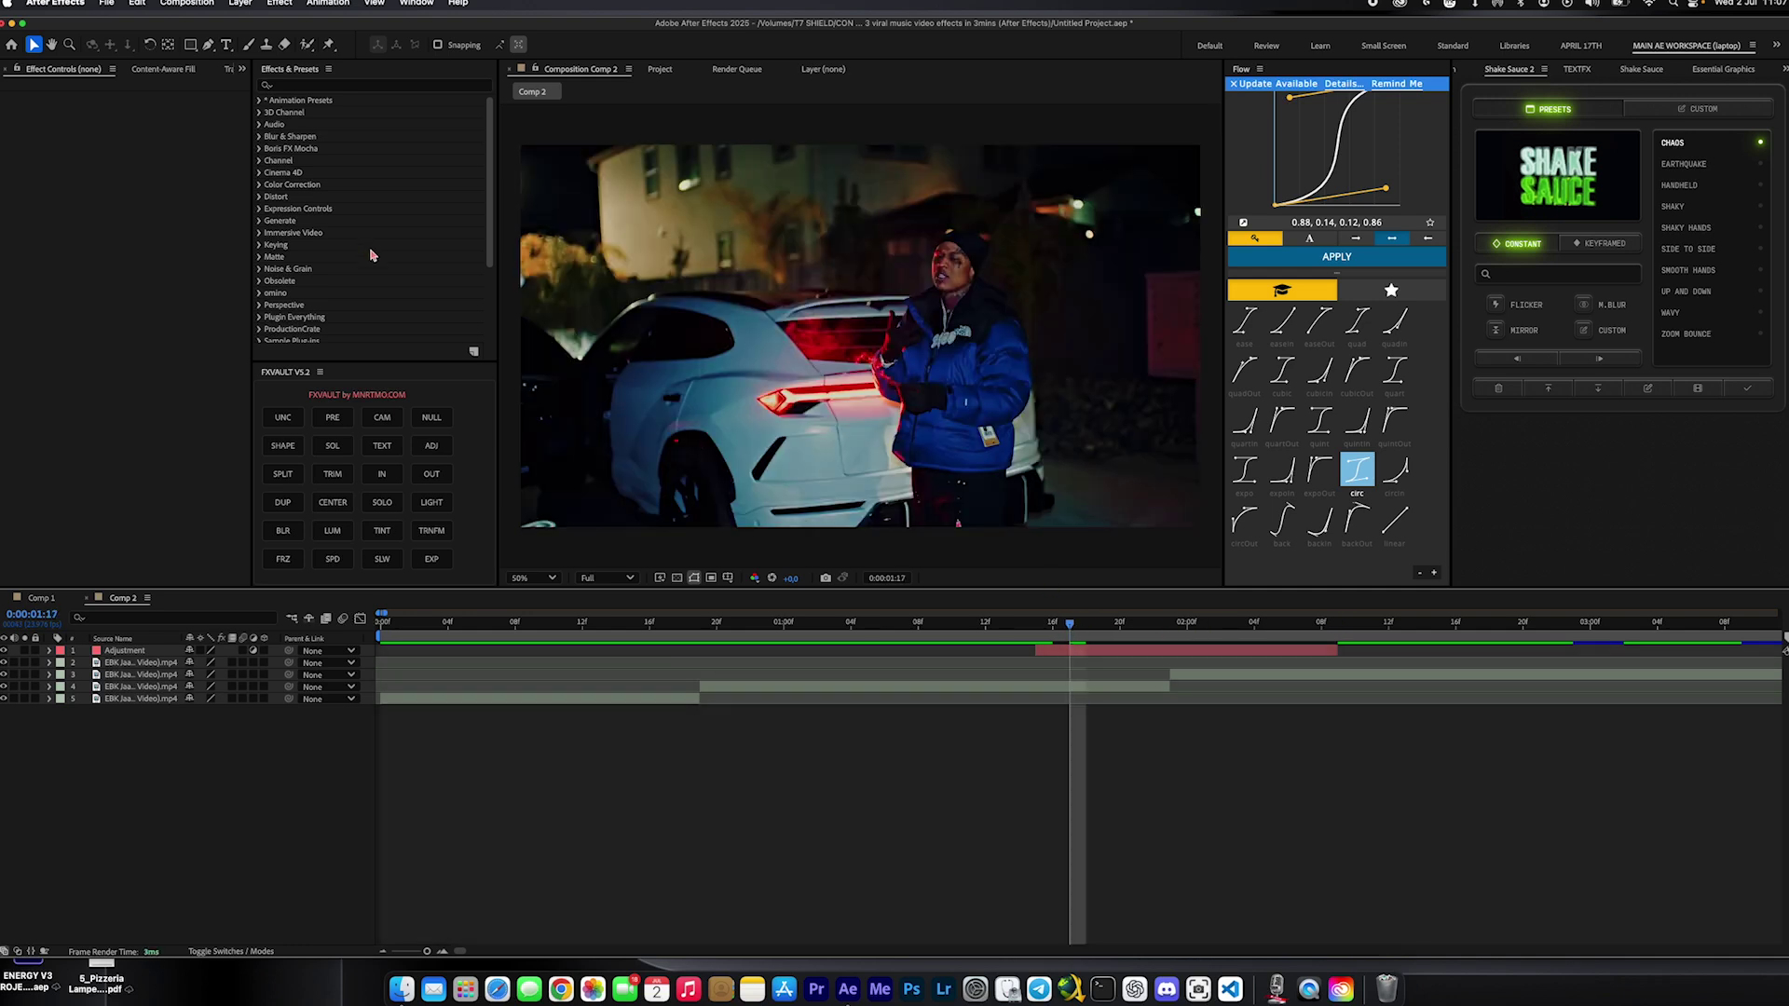
- Apply the ENERGY V3 HD Transitions preset 'This one Nastierrr' to the short adjustment layer
key("ctrl+f")
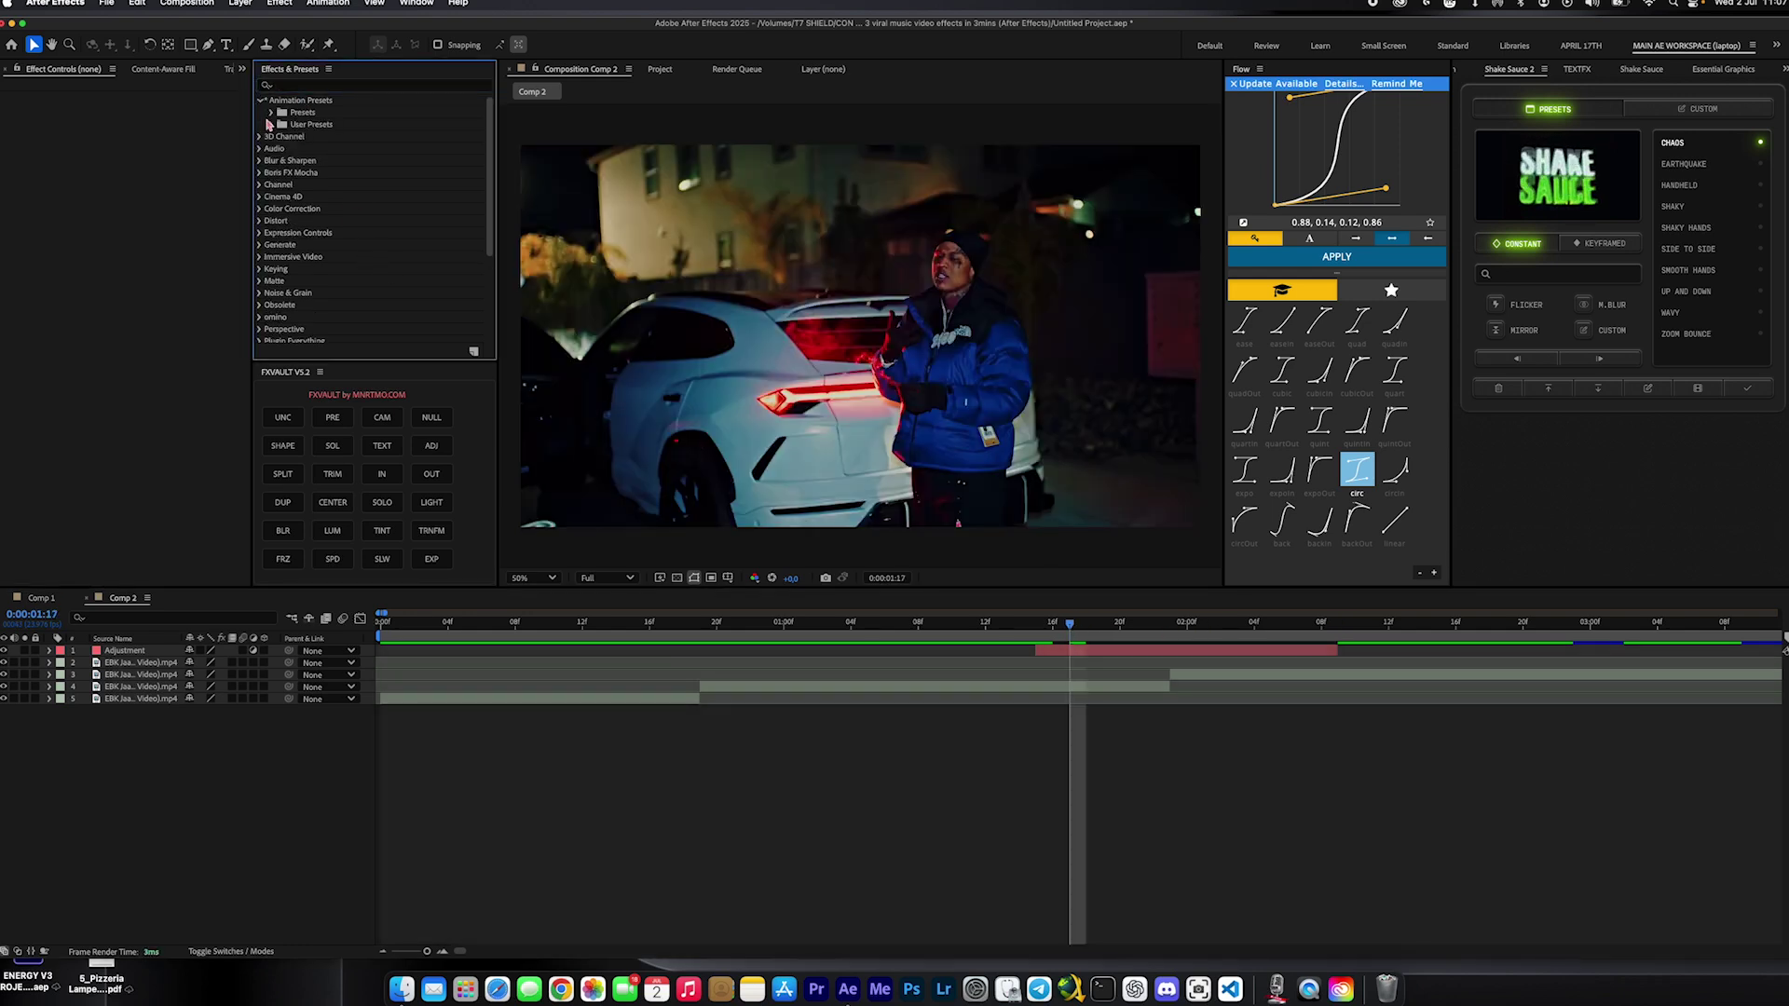
left_click(270, 114)
left_click(284, 150)
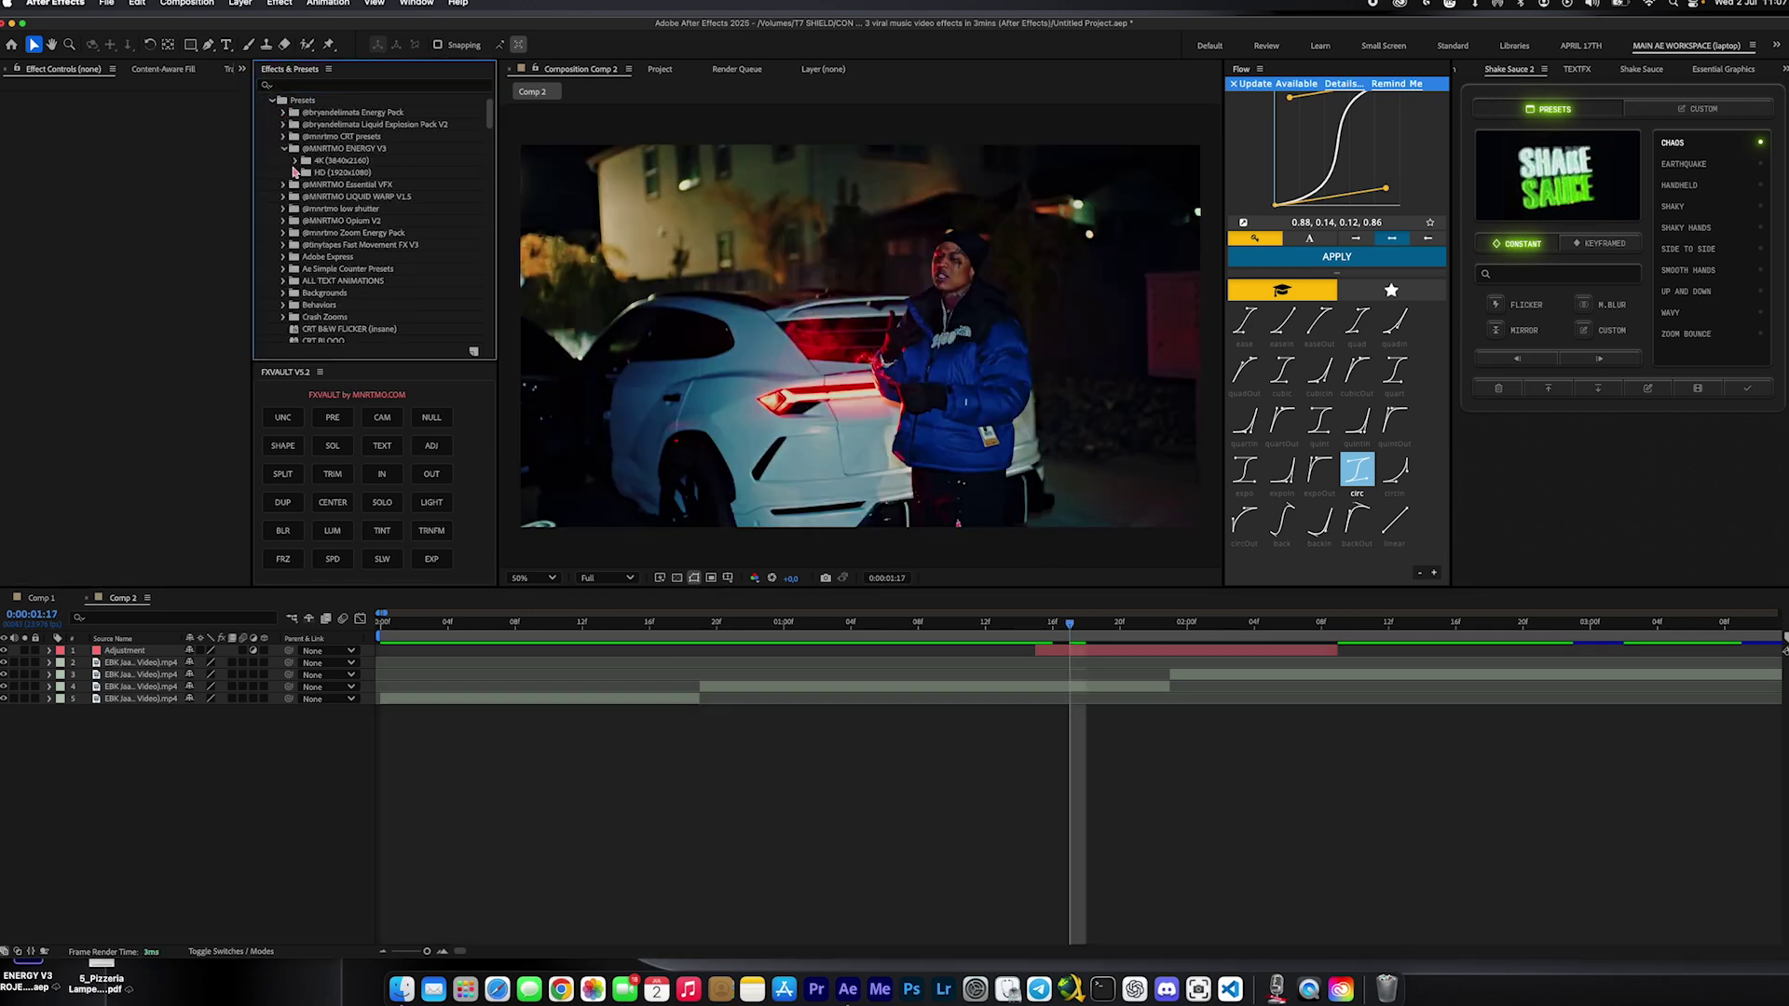
left_click(306, 221)
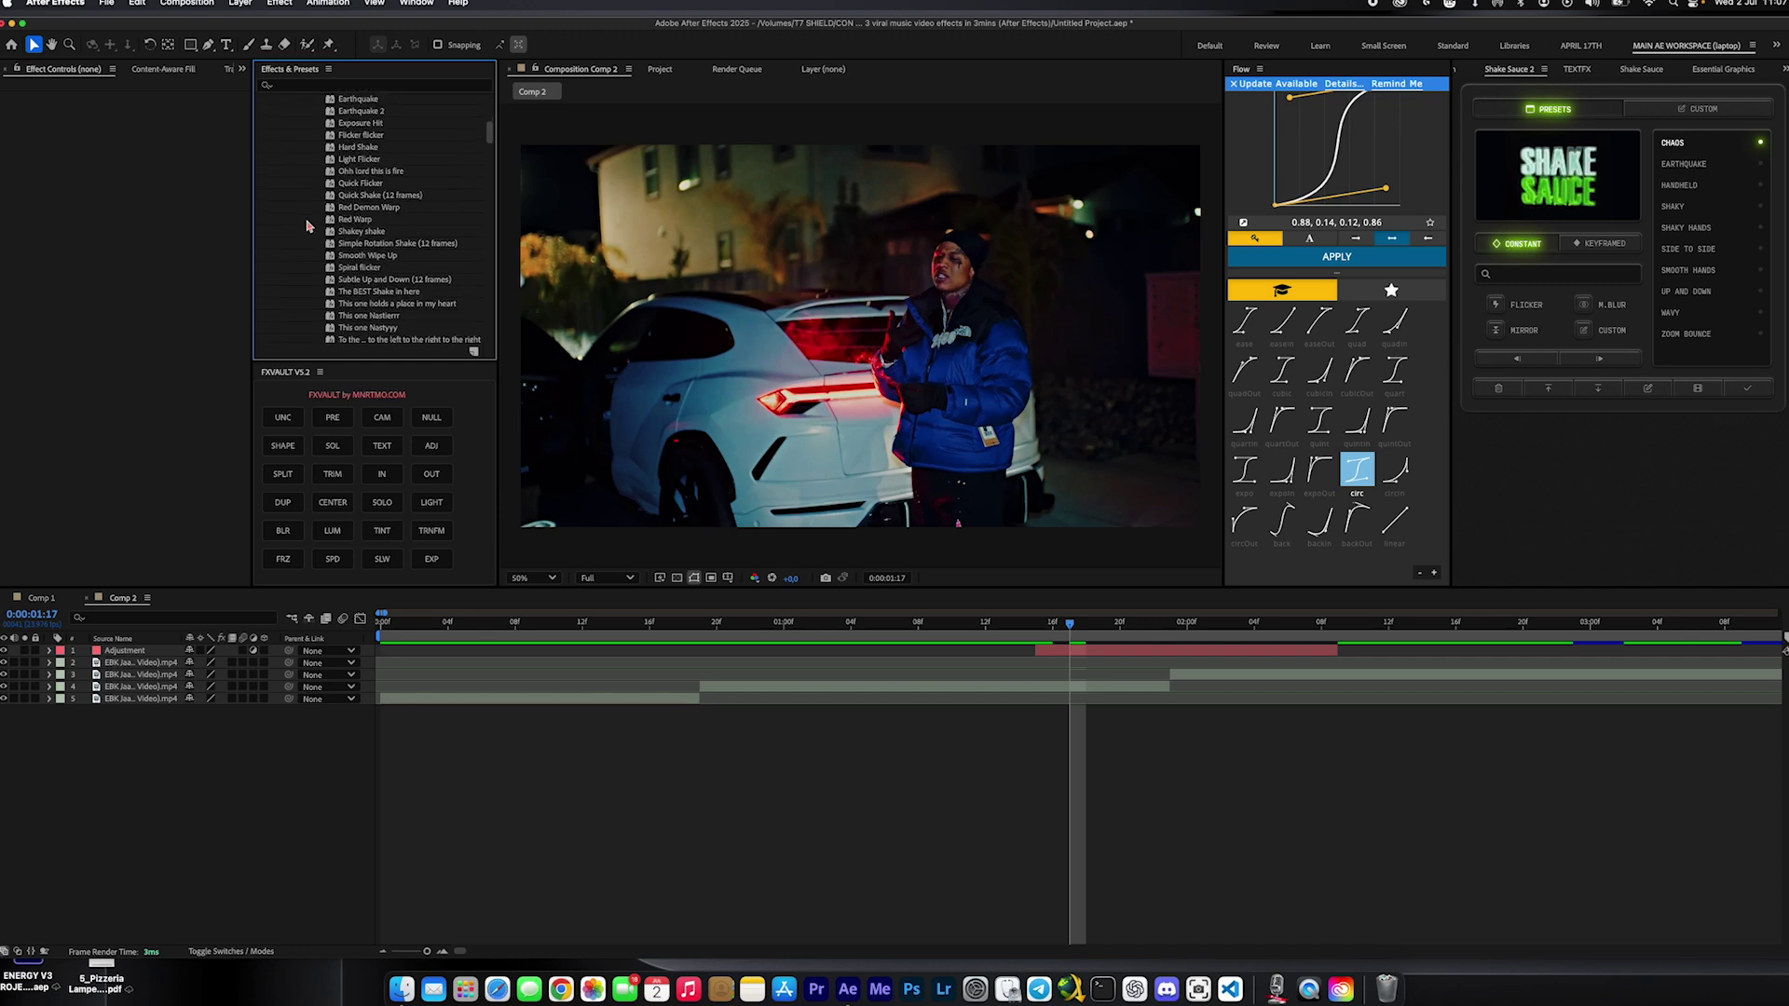
scroll(307, 226, "down", 5)
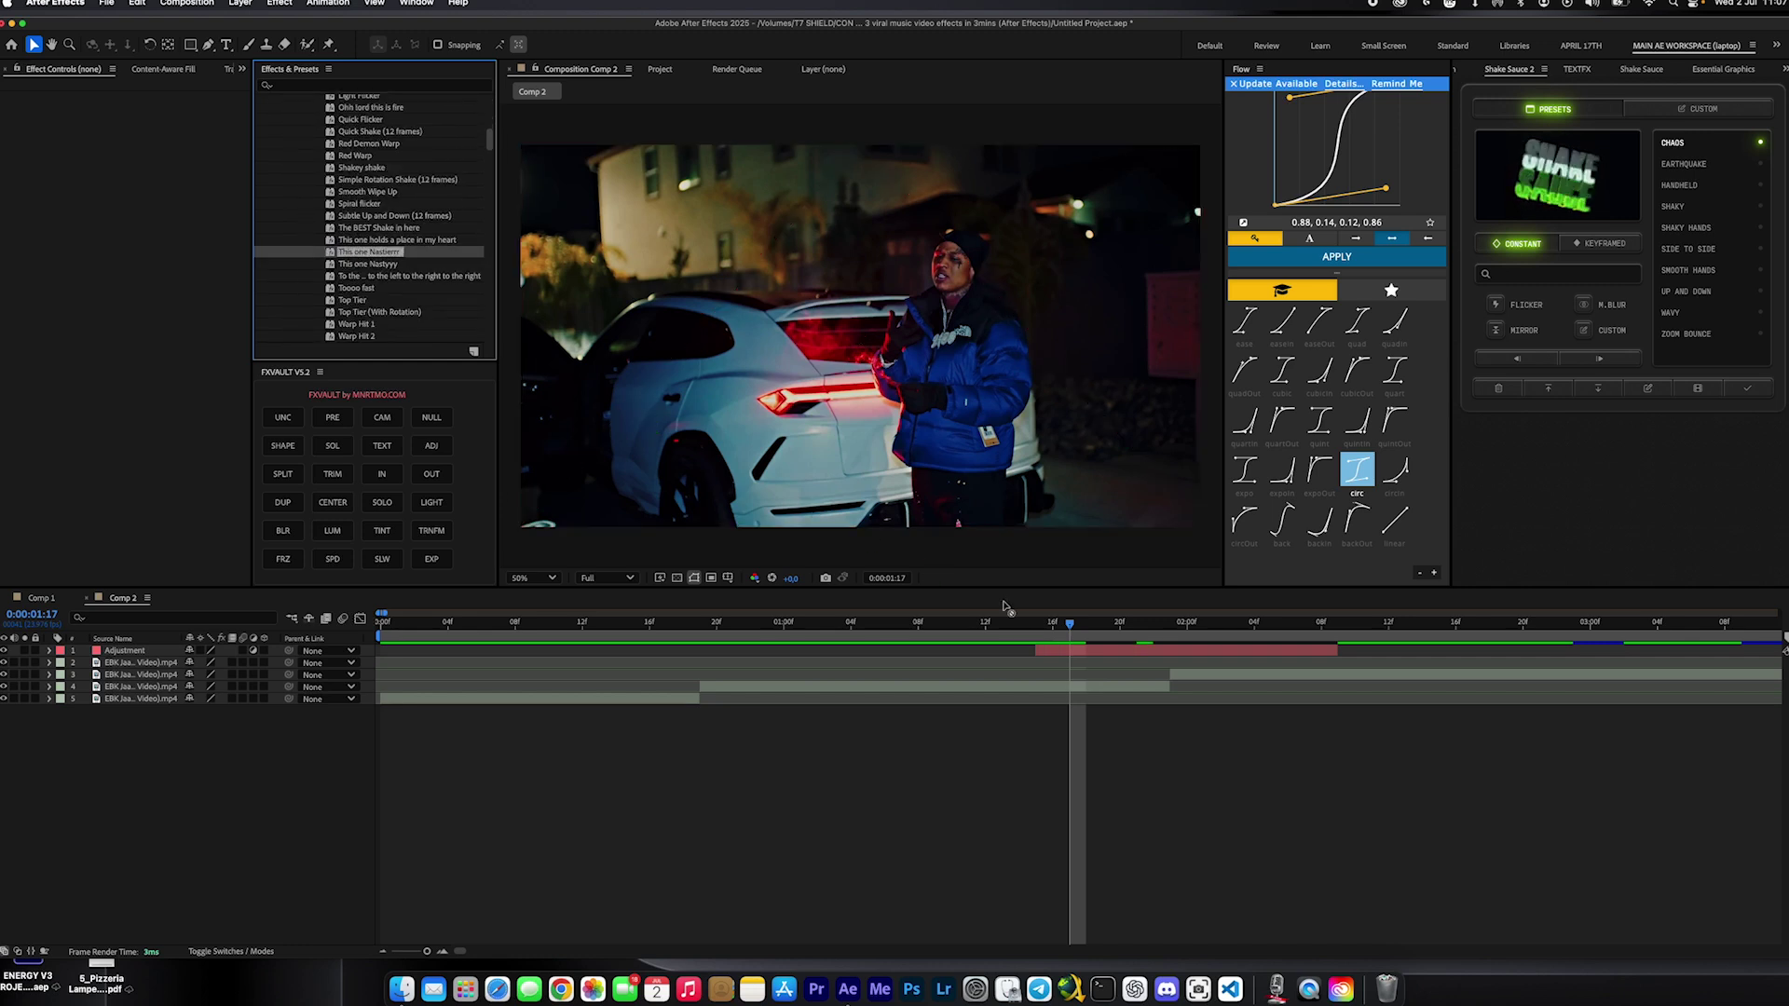
left_click_drag(350, 259, 1062, 650)
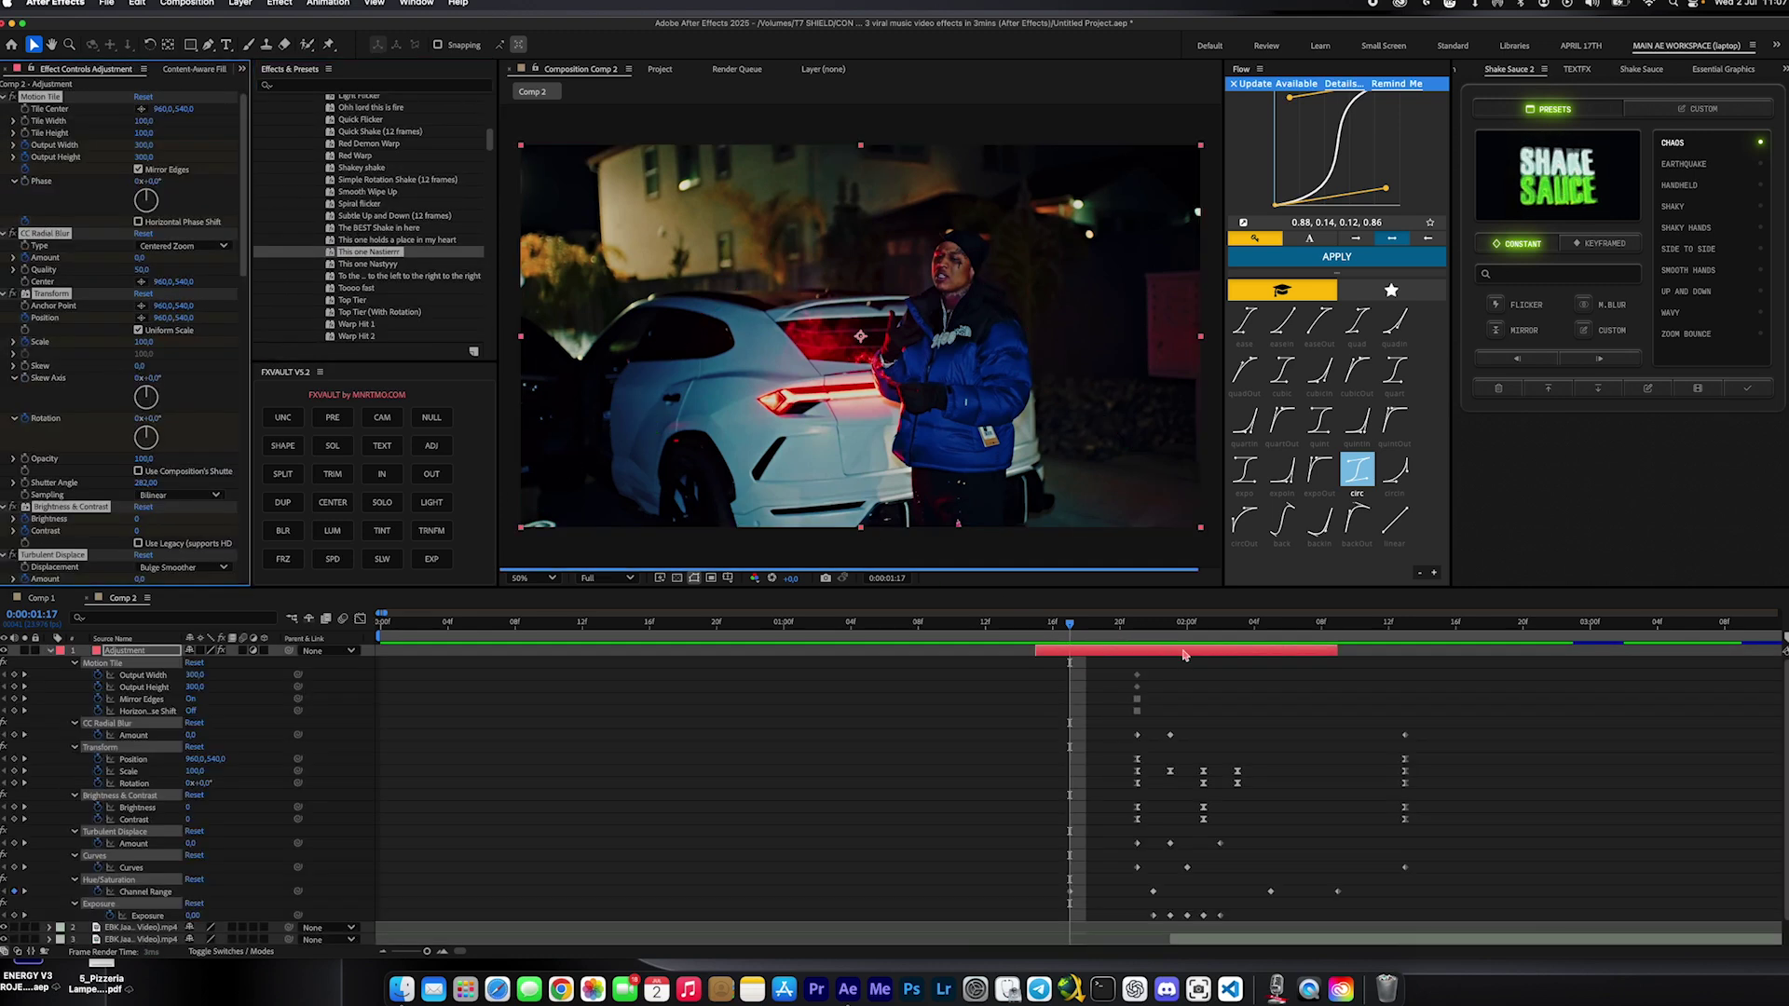
- Collapse the keyframe rows and preview the shake transition across the cut
key("u")
left_click(1100, 635)
left_click(867, 624)
key("space")
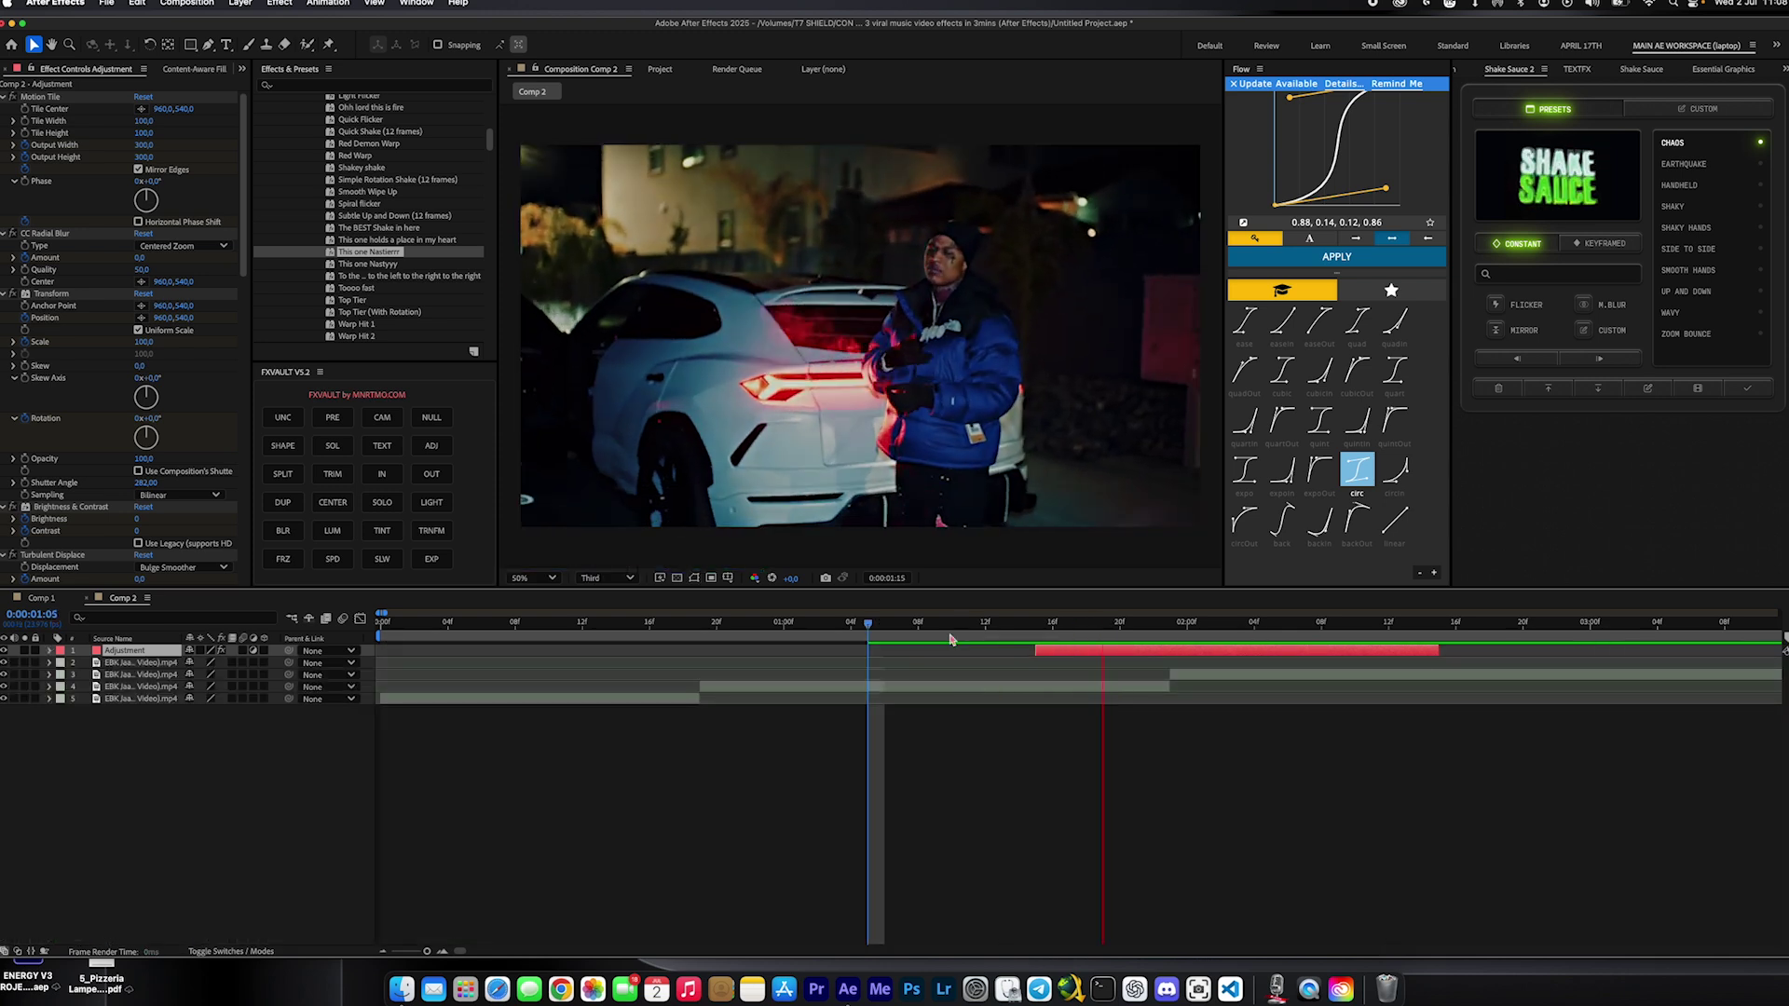
- Duplicate the bottle clip, then Roto Brush and freeze the bottle in the Layer panel
left_click(1433, 662)
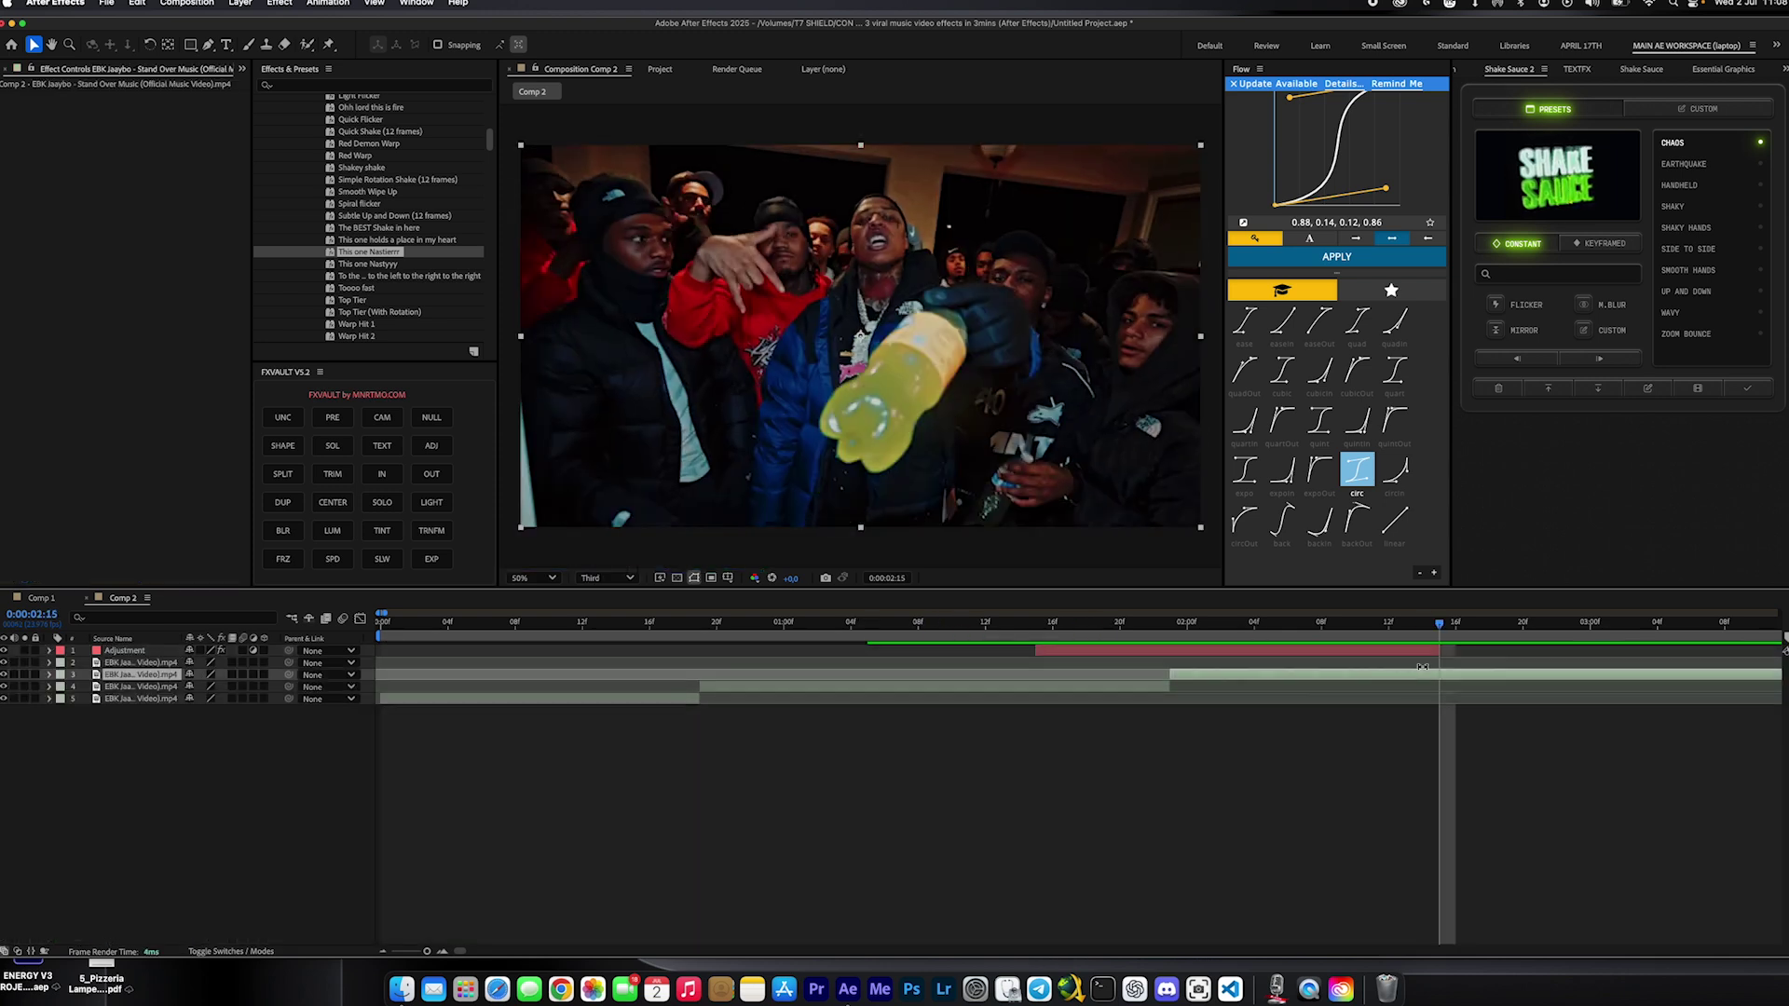
key("ctrl+d")
left_click(885, 401)
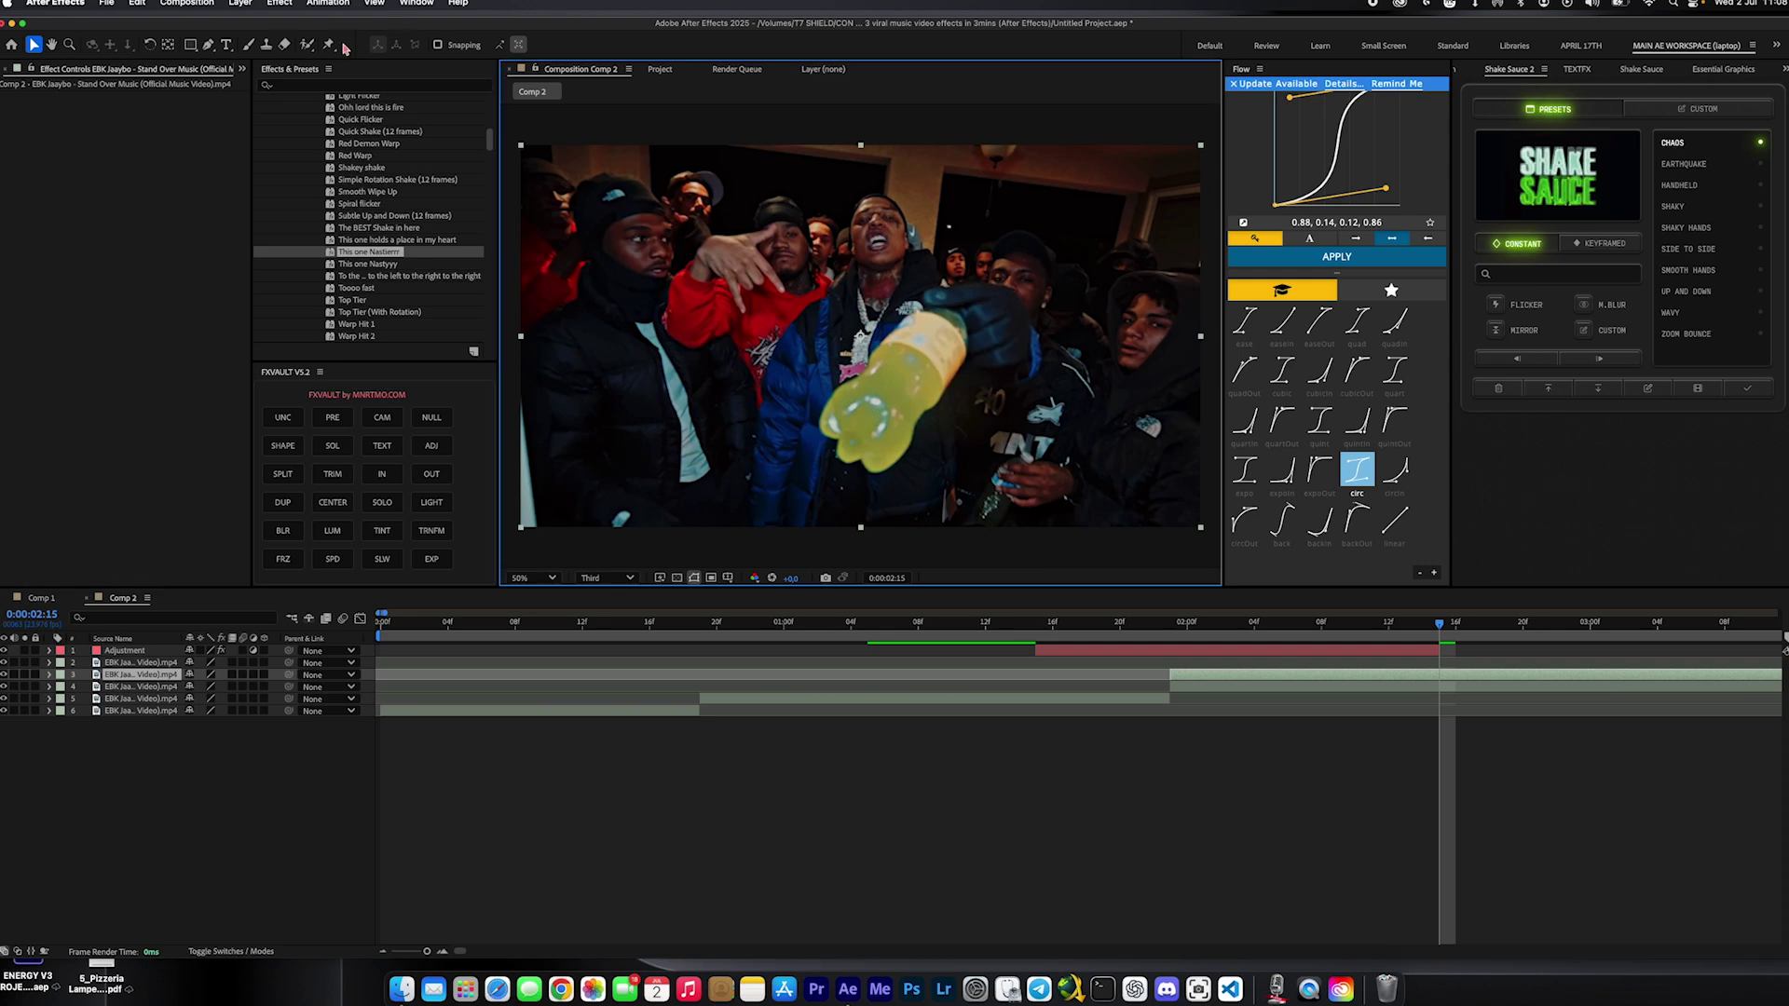
left_click(306, 45)
double_click(916, 376)
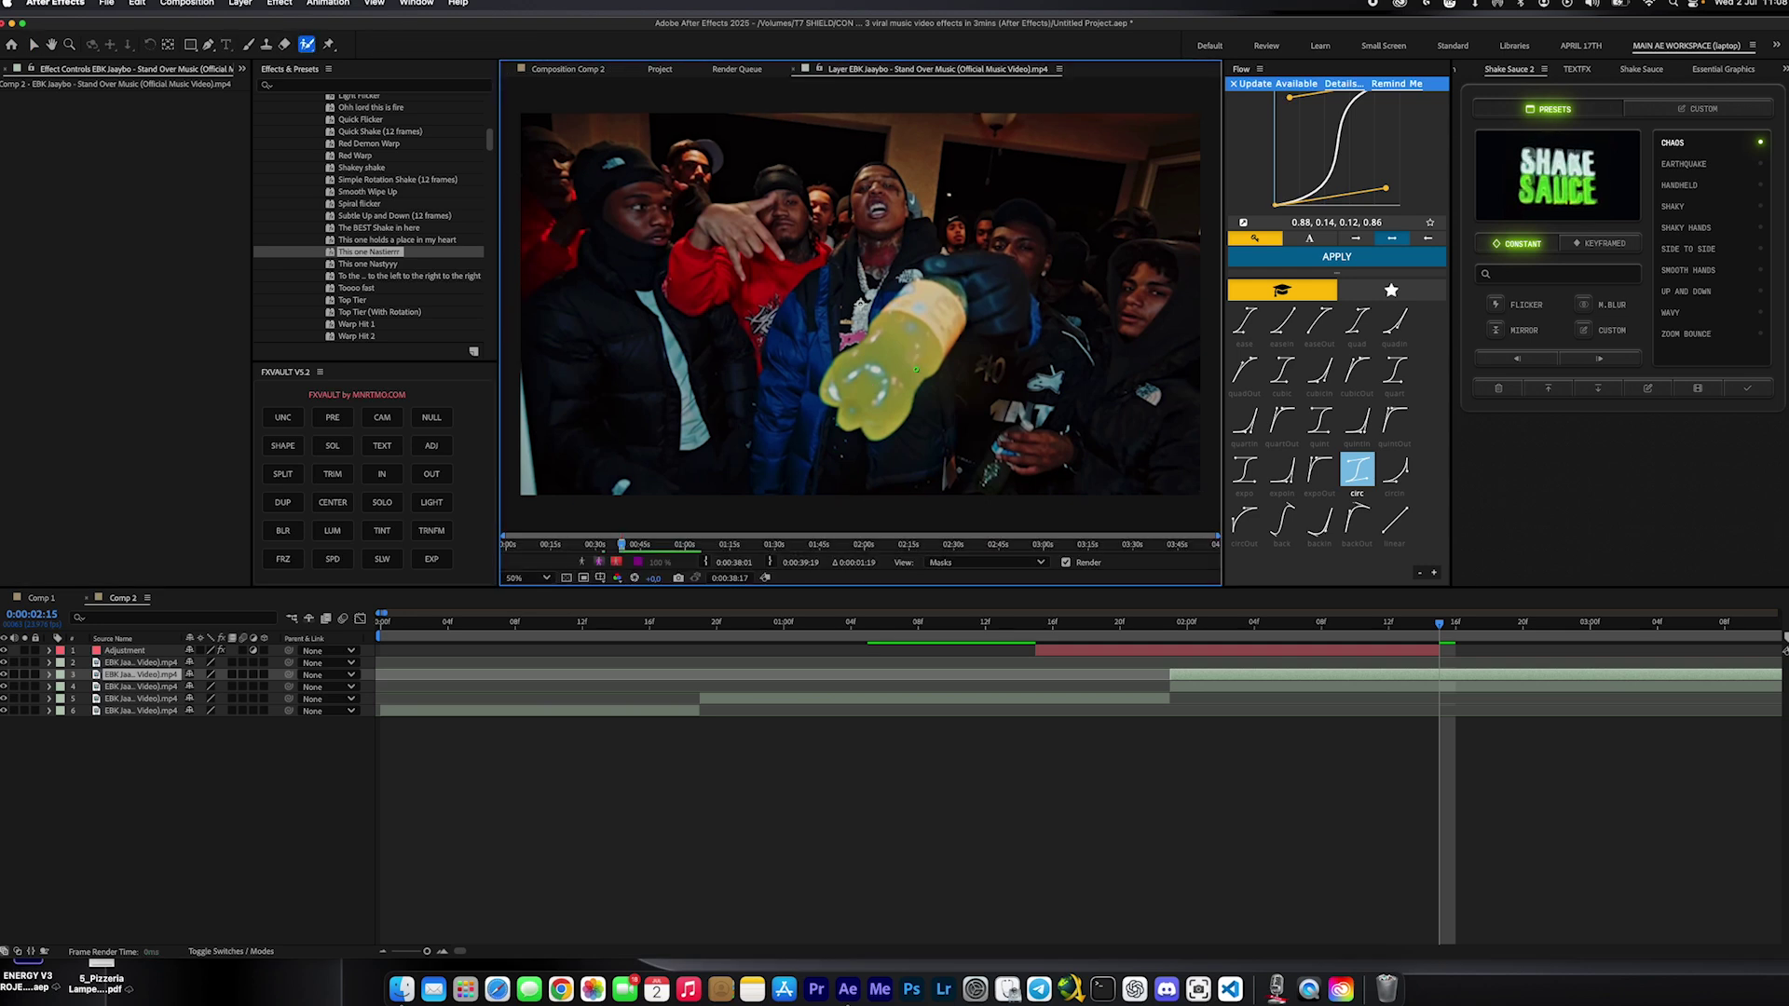
left_click_drag(885, 401, 917, 304)
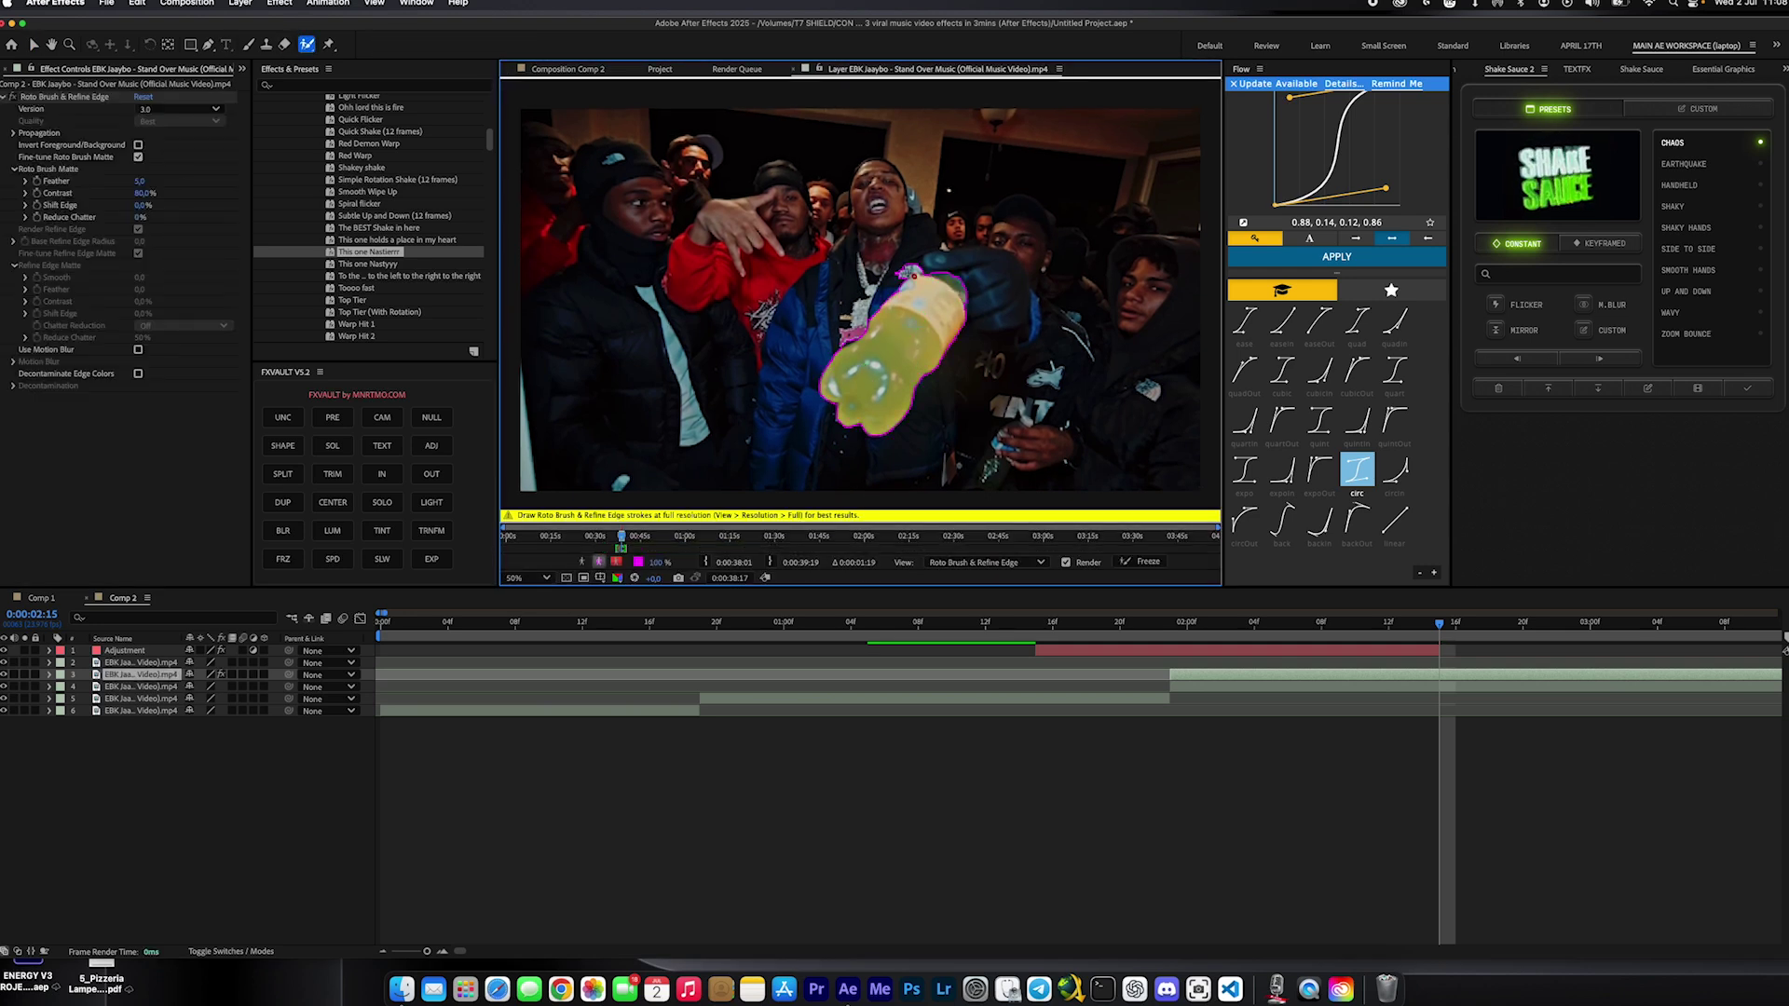
left_click(1142, 565)
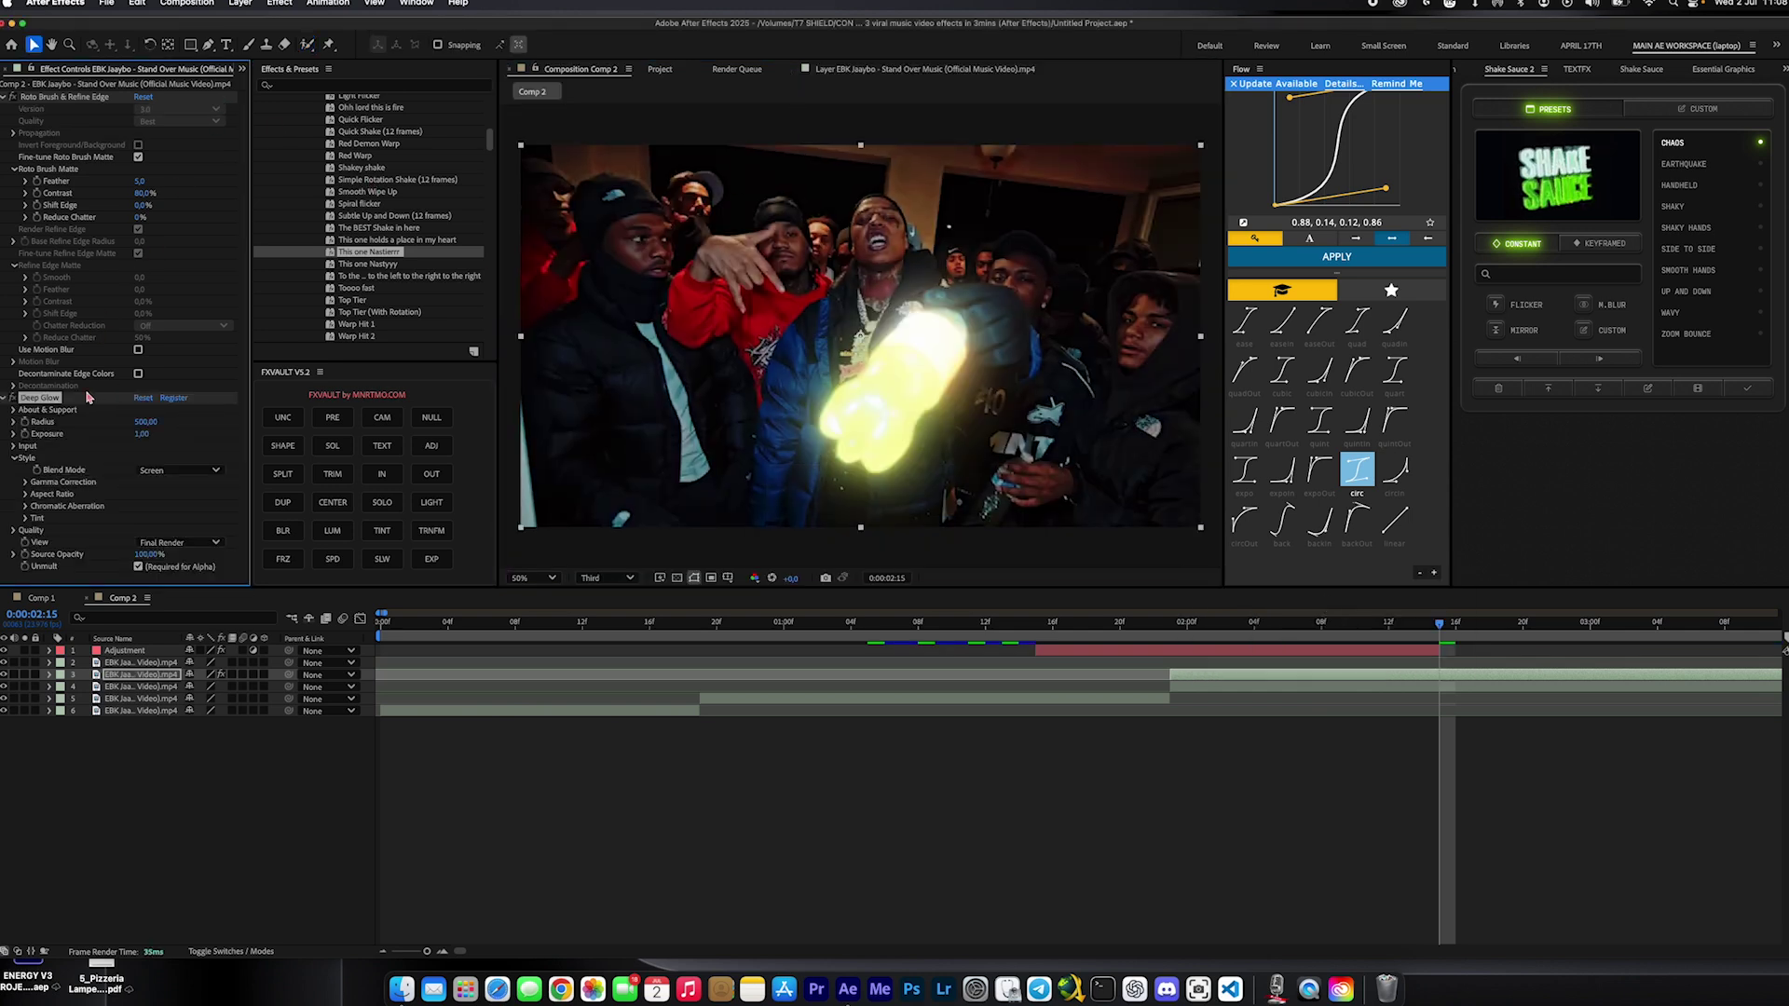
- Add Refine Soft Matte above Deep Glow on the bottle layer and preview the glow
key("ctrl+space")
type("refine")
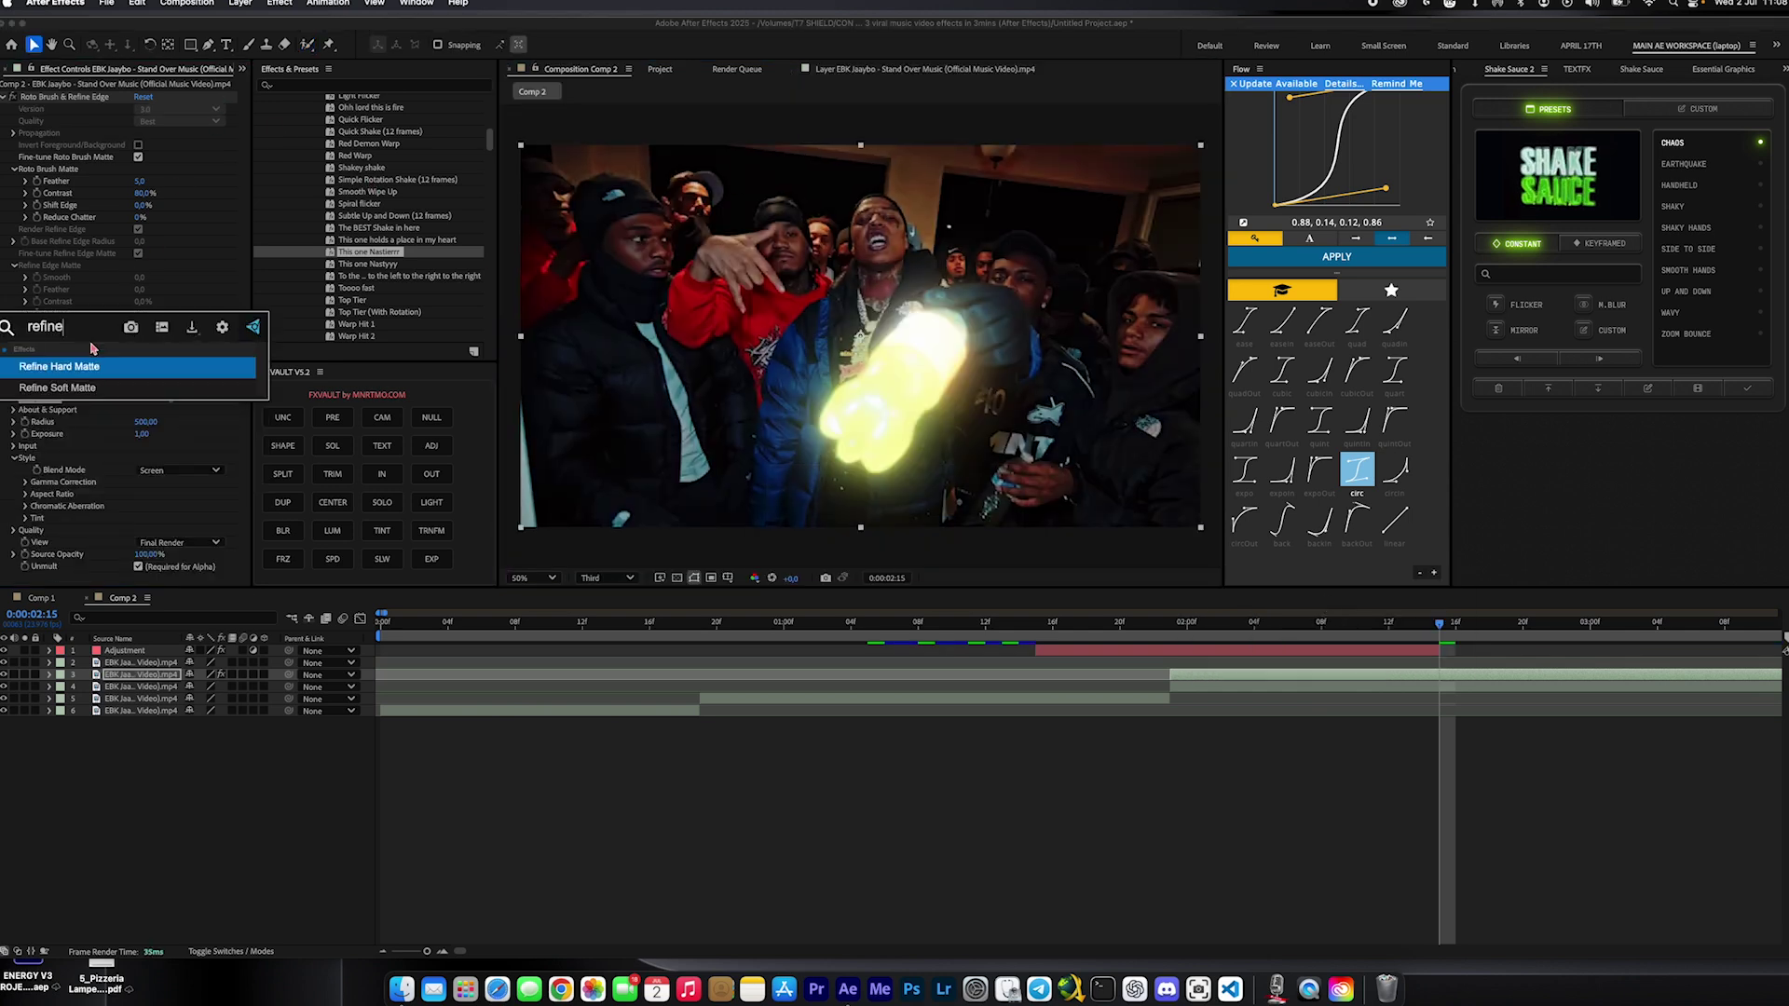
left_click(117, 386)
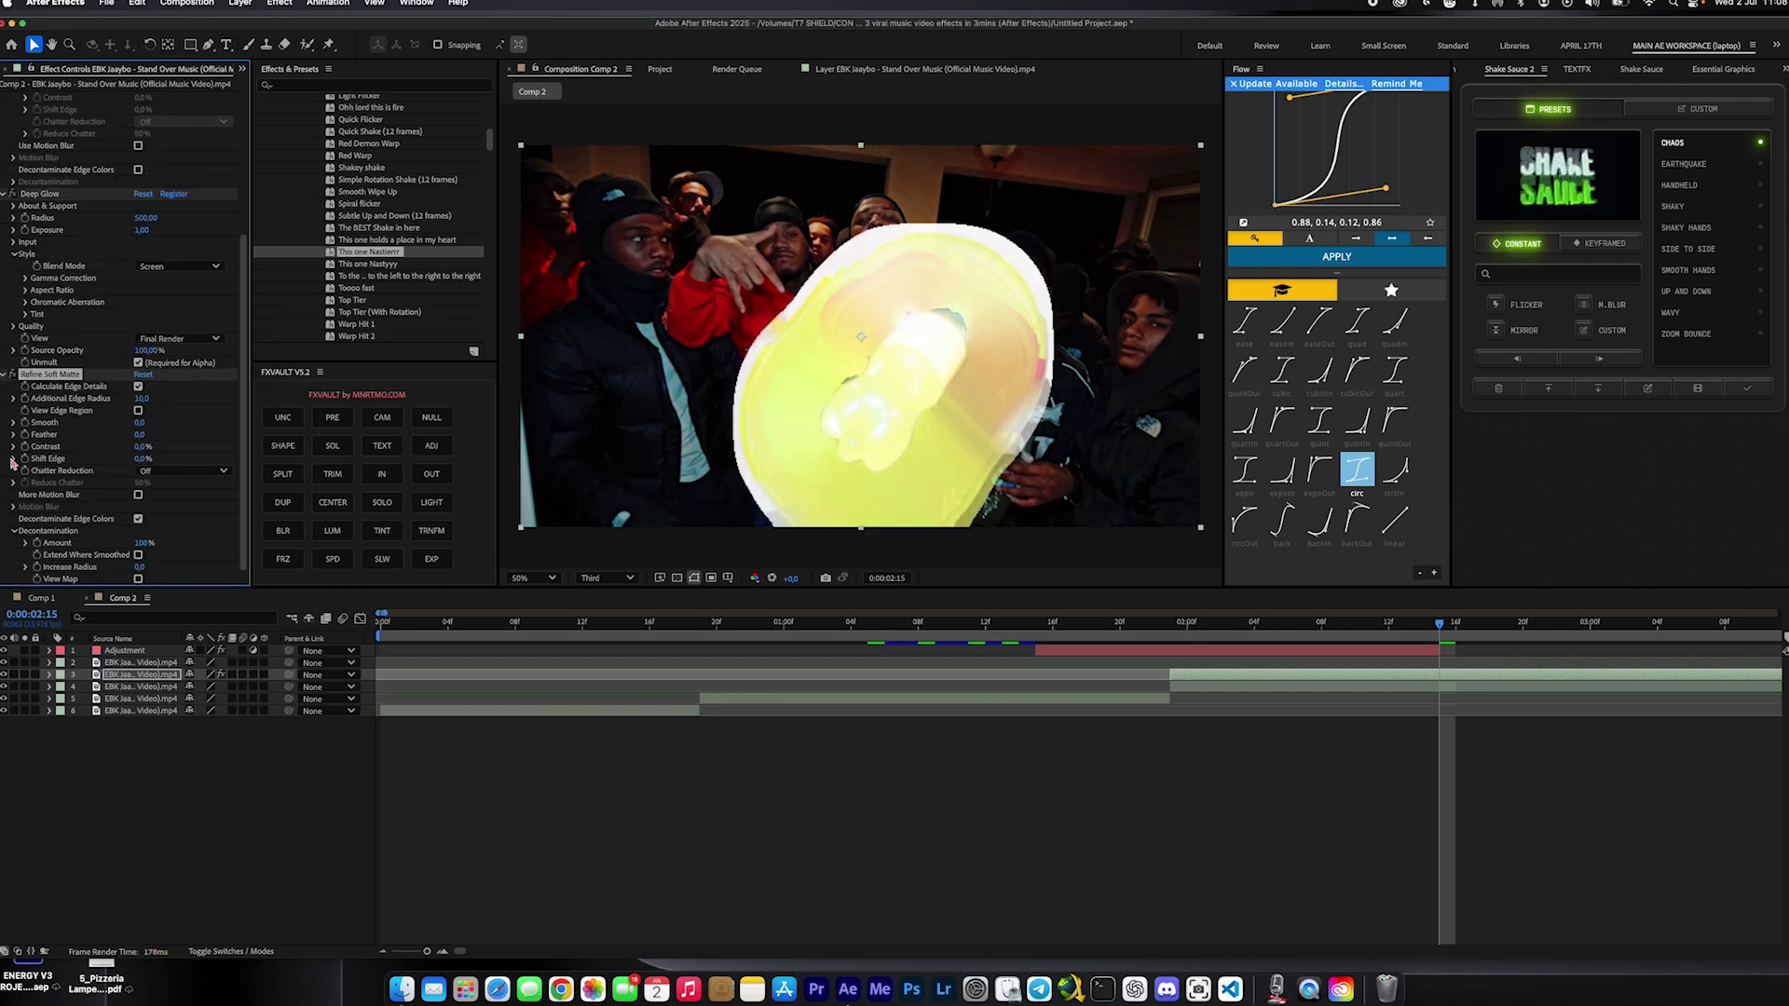
left_click_drag(47, 170, 44, 183)
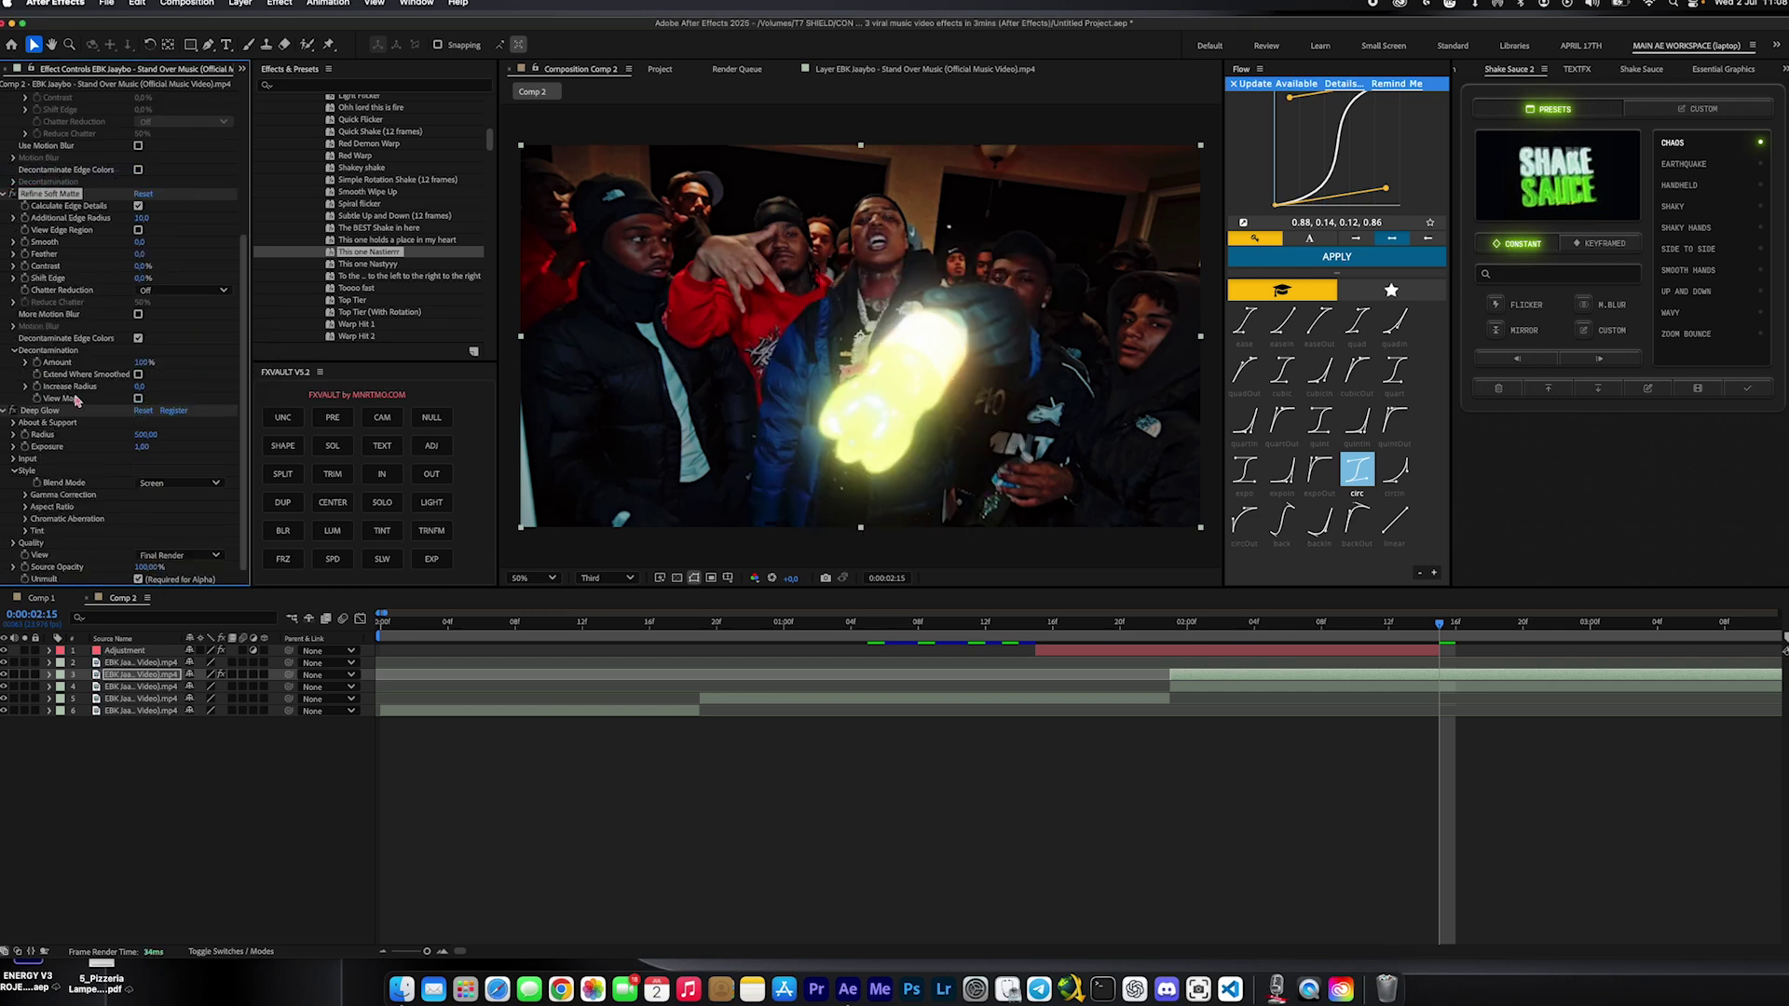
left_click(952, 622)
key("space")
key("space")
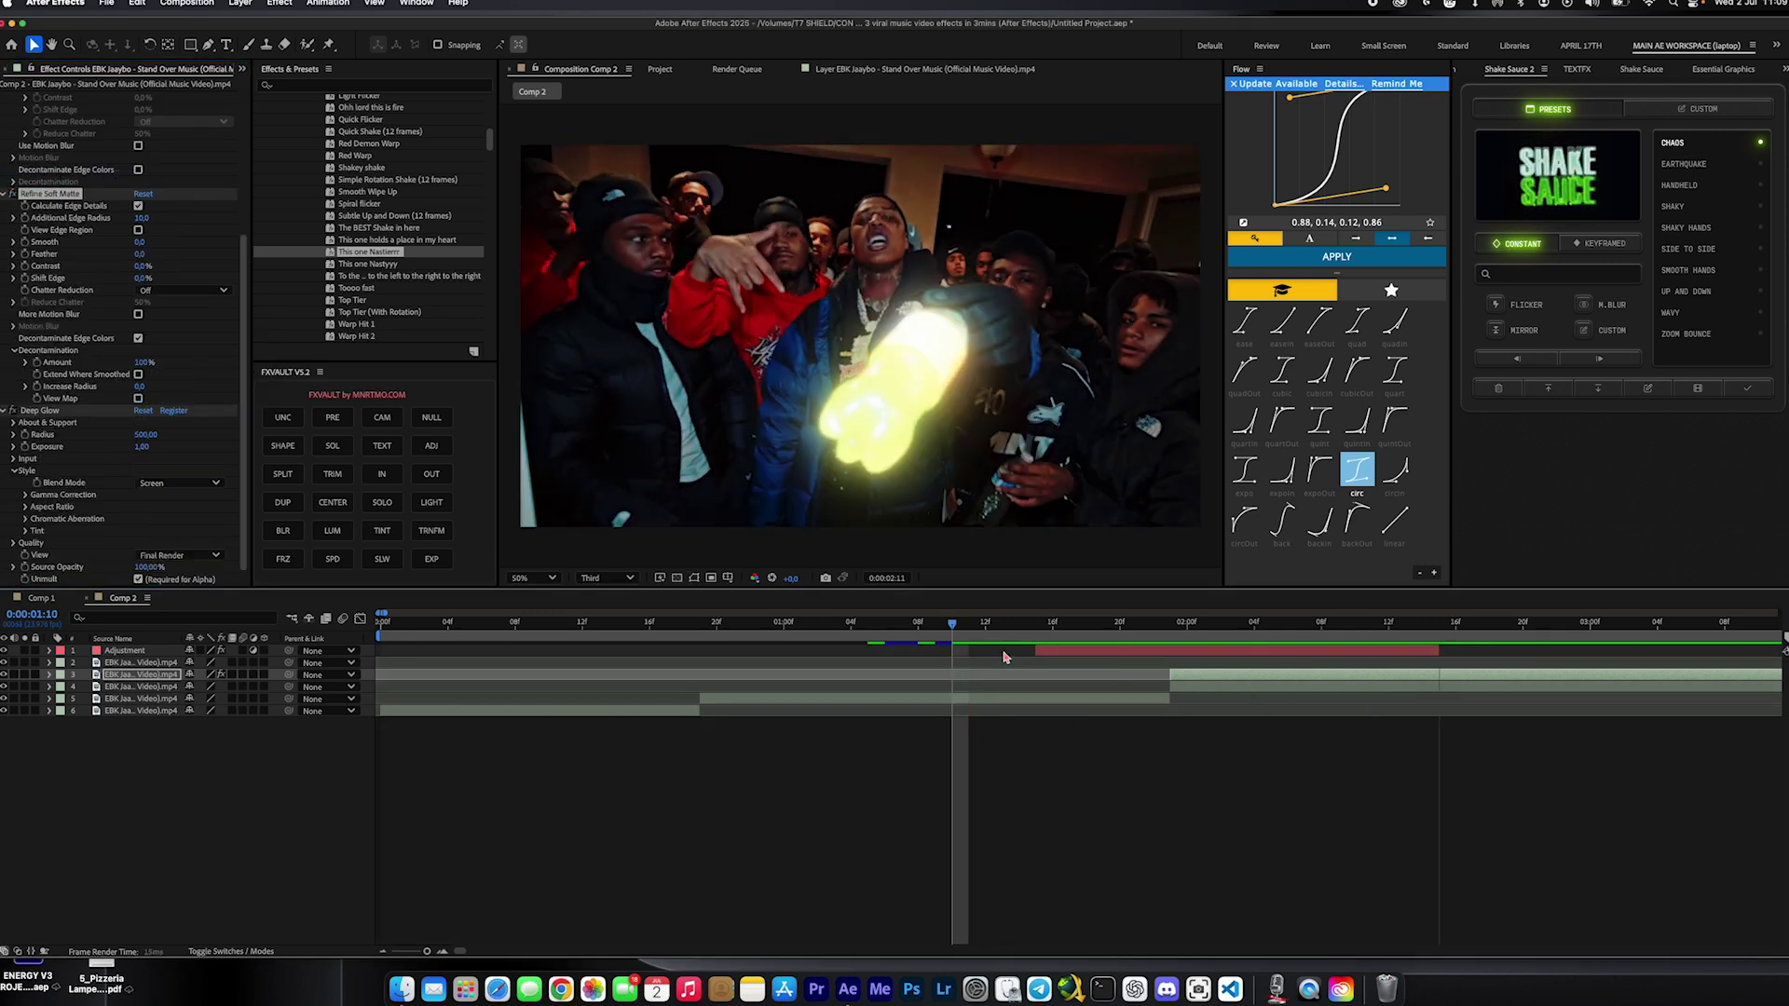
- Open the green-backdrop artist clip in the Layer panel for Roto Brush
left_click(1016, 623)
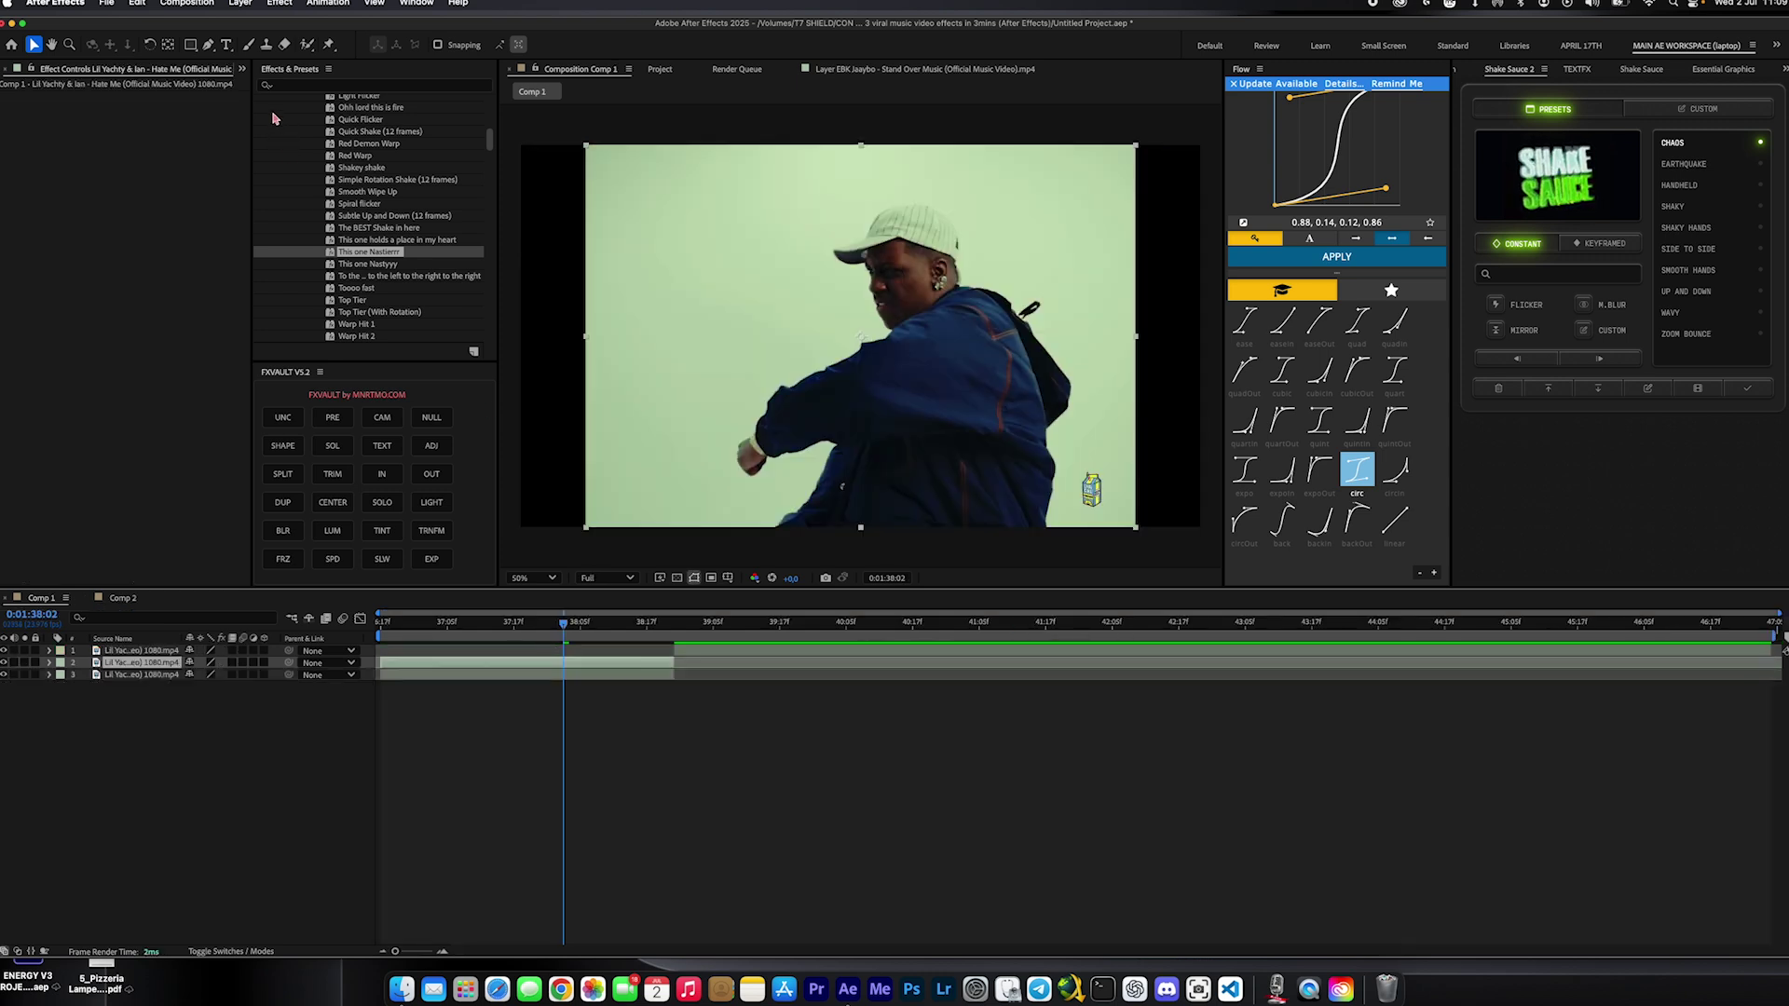
left_click(307, 44)
left_click(895, 378)
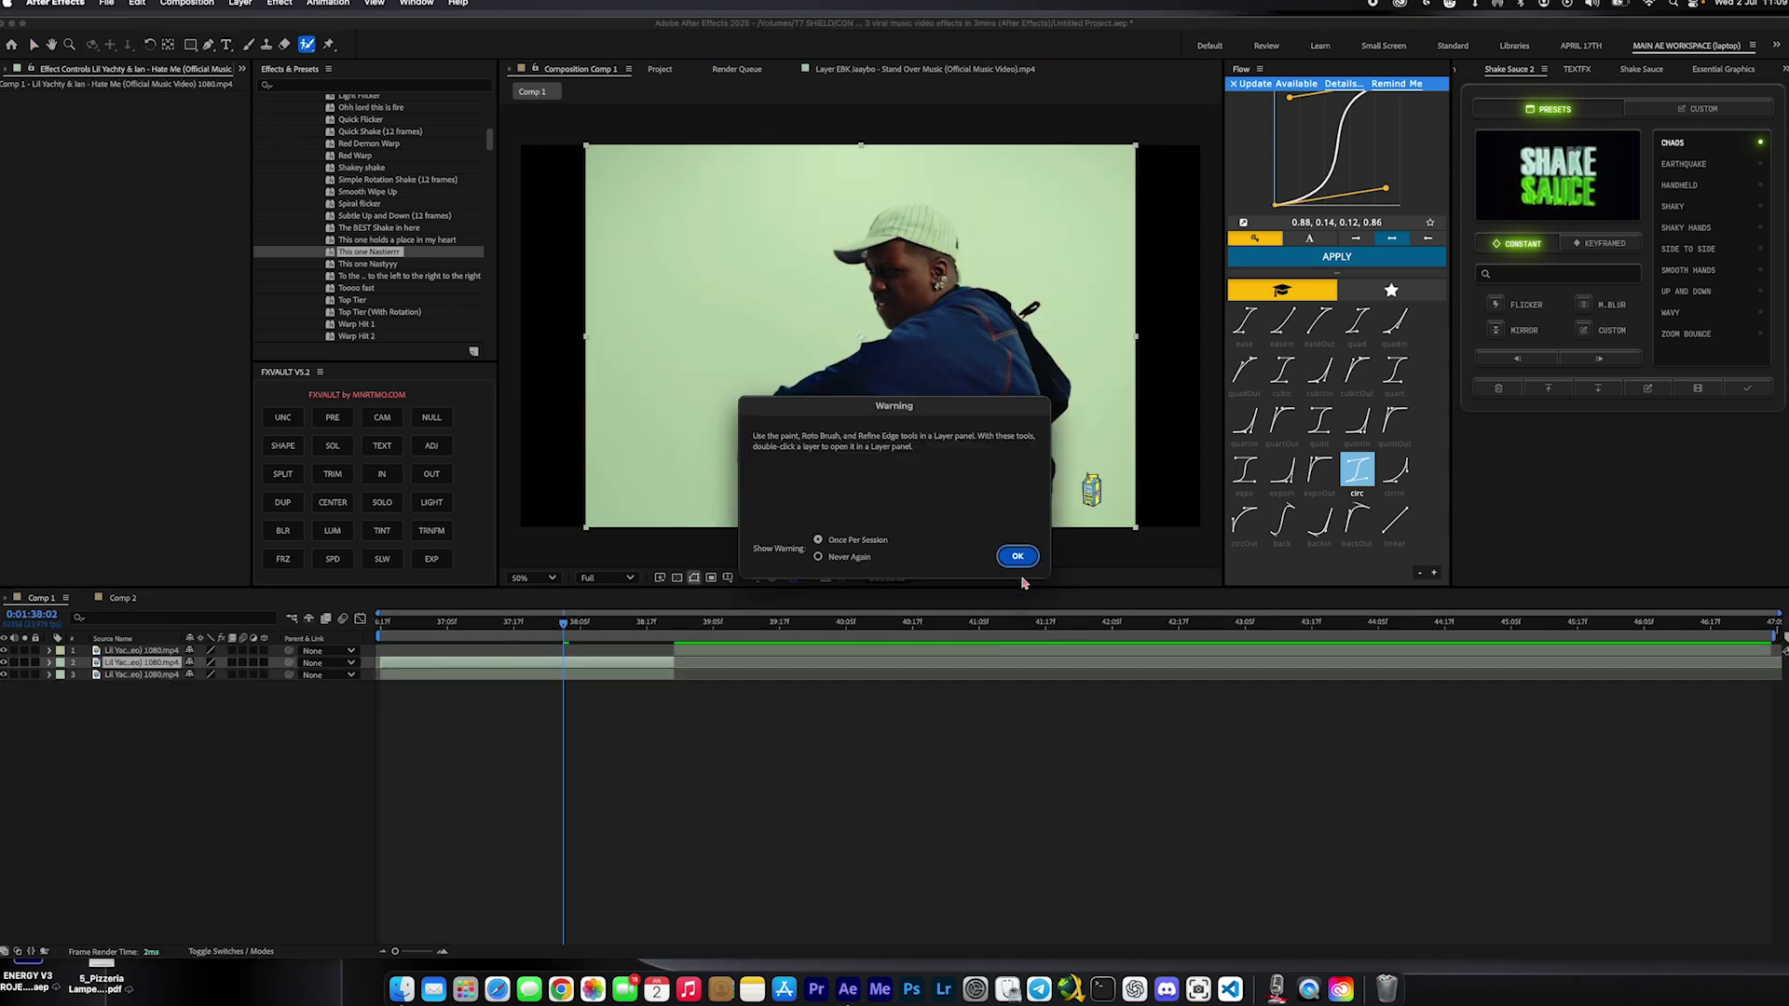
left_click(1018, 557)
double_click(952, 403)
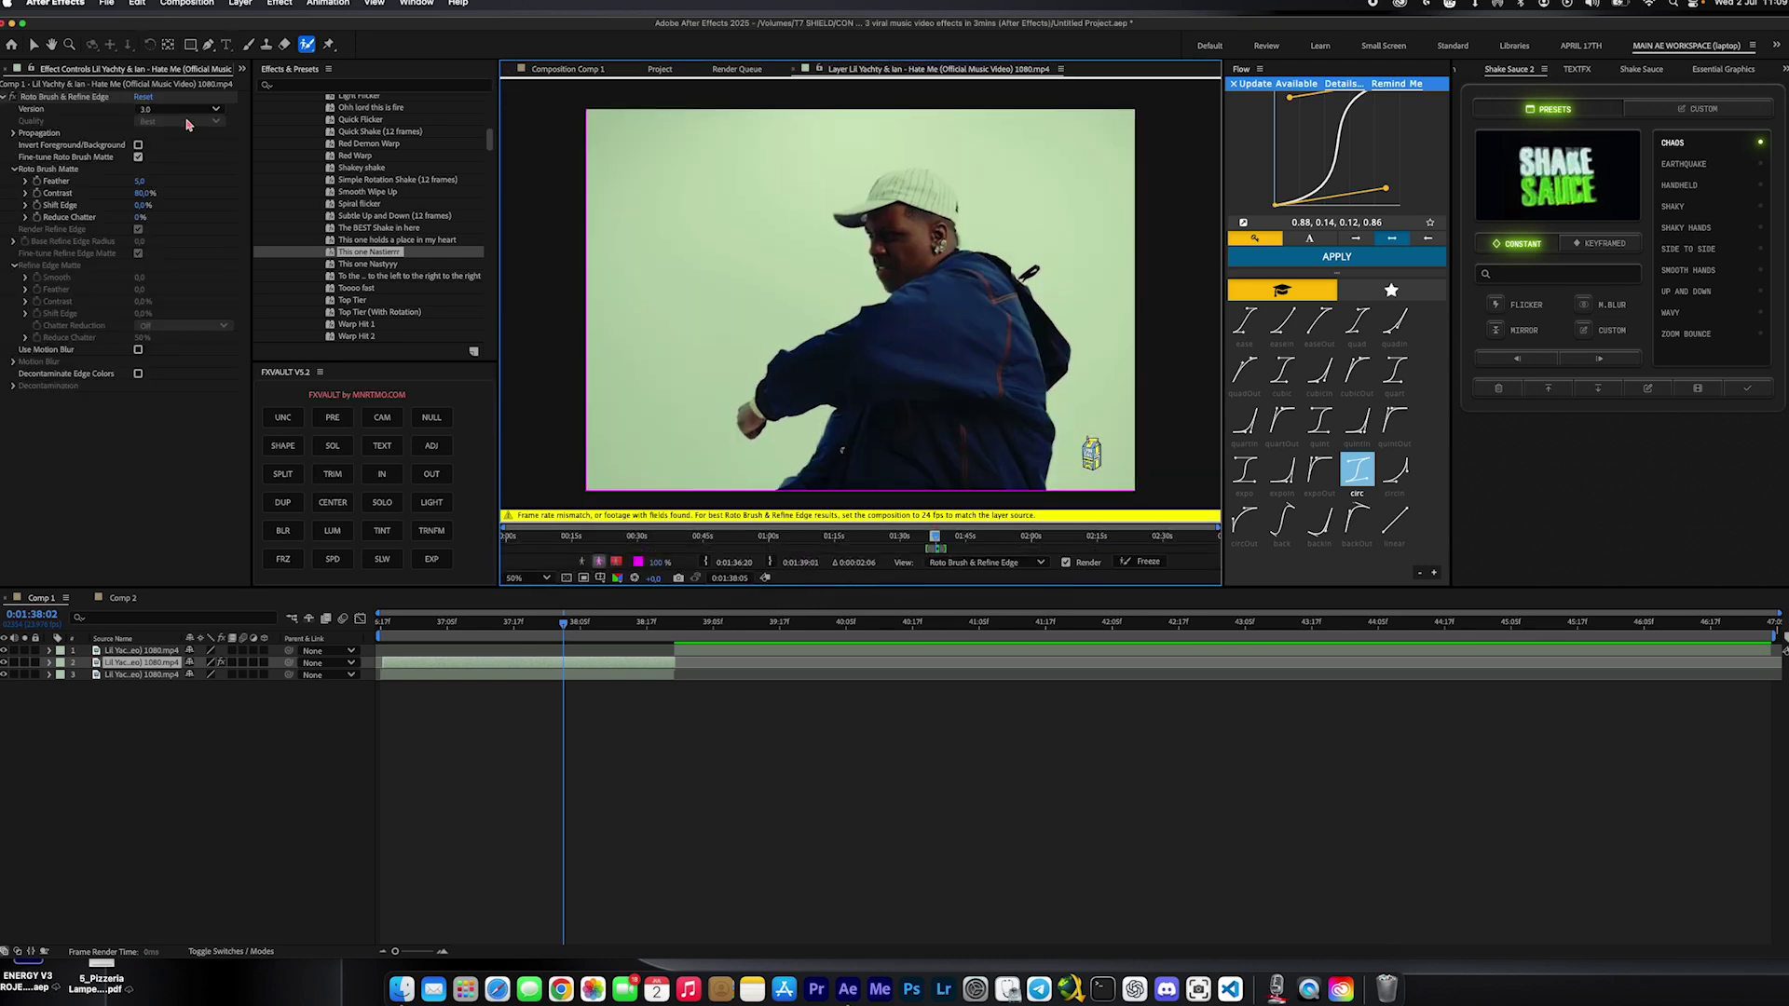
- Set the composition frame rate to 24 fps
key("ctrl+k")
left_click(845, 497)
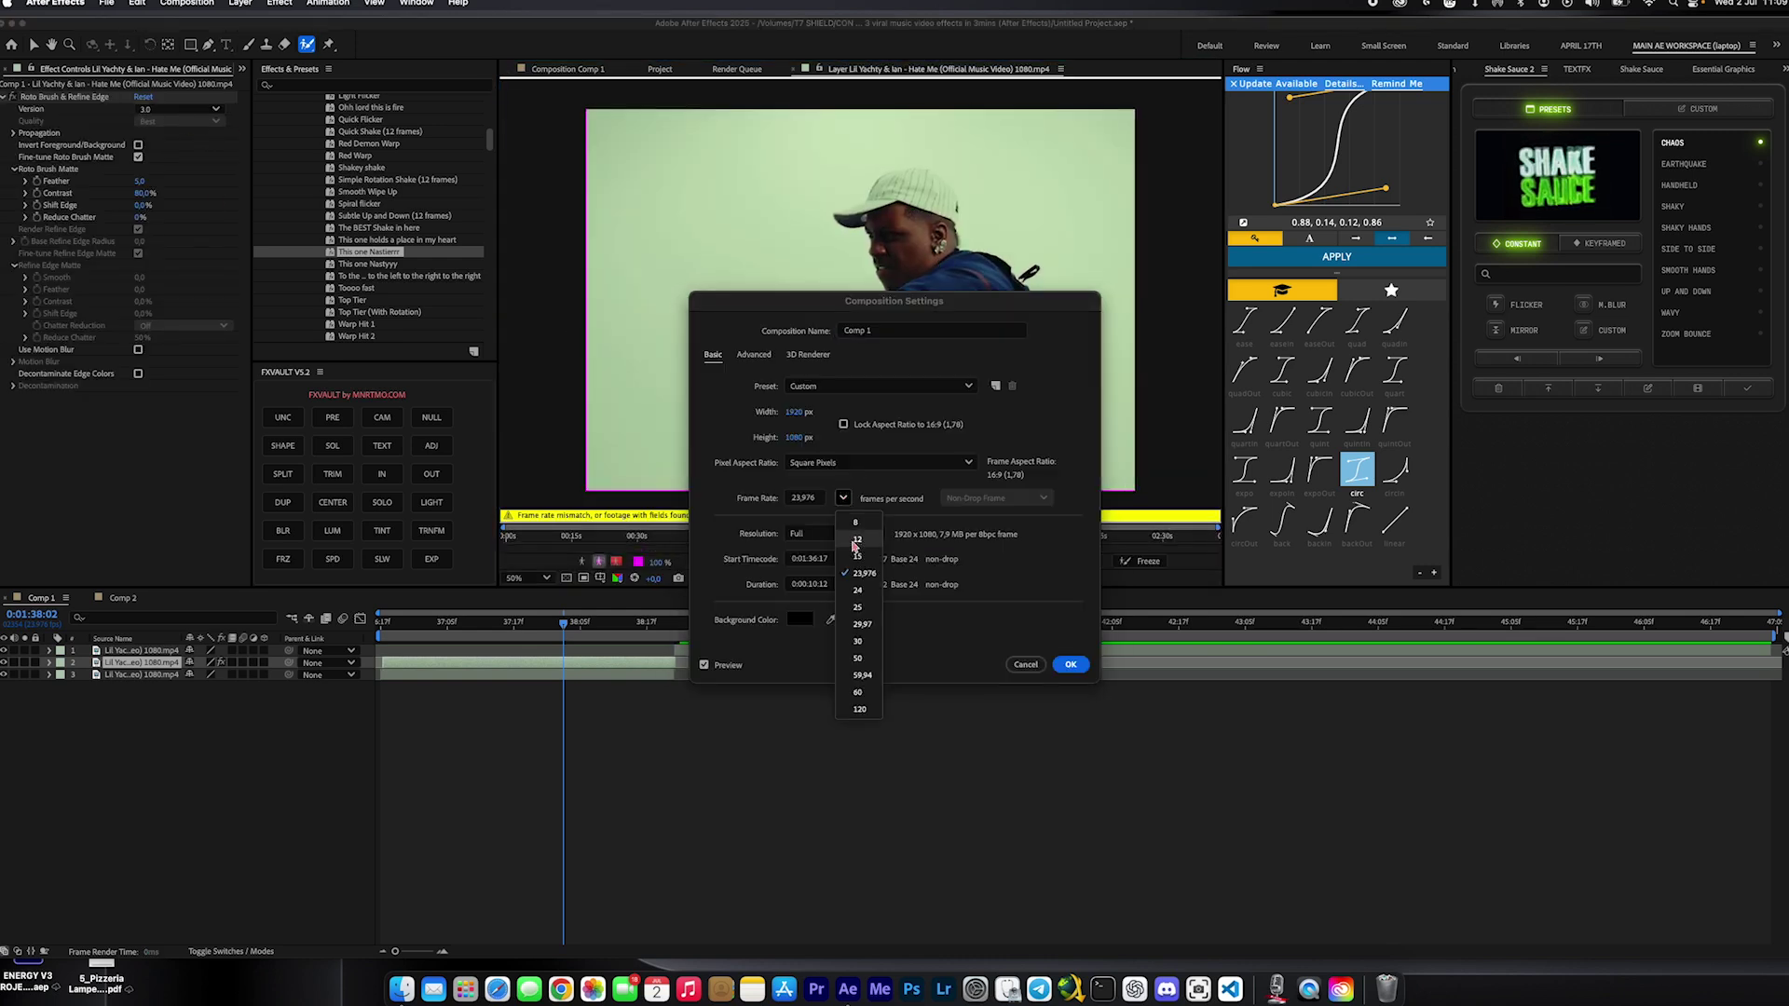
left_click(856, 592)
left_click(1081, 667)
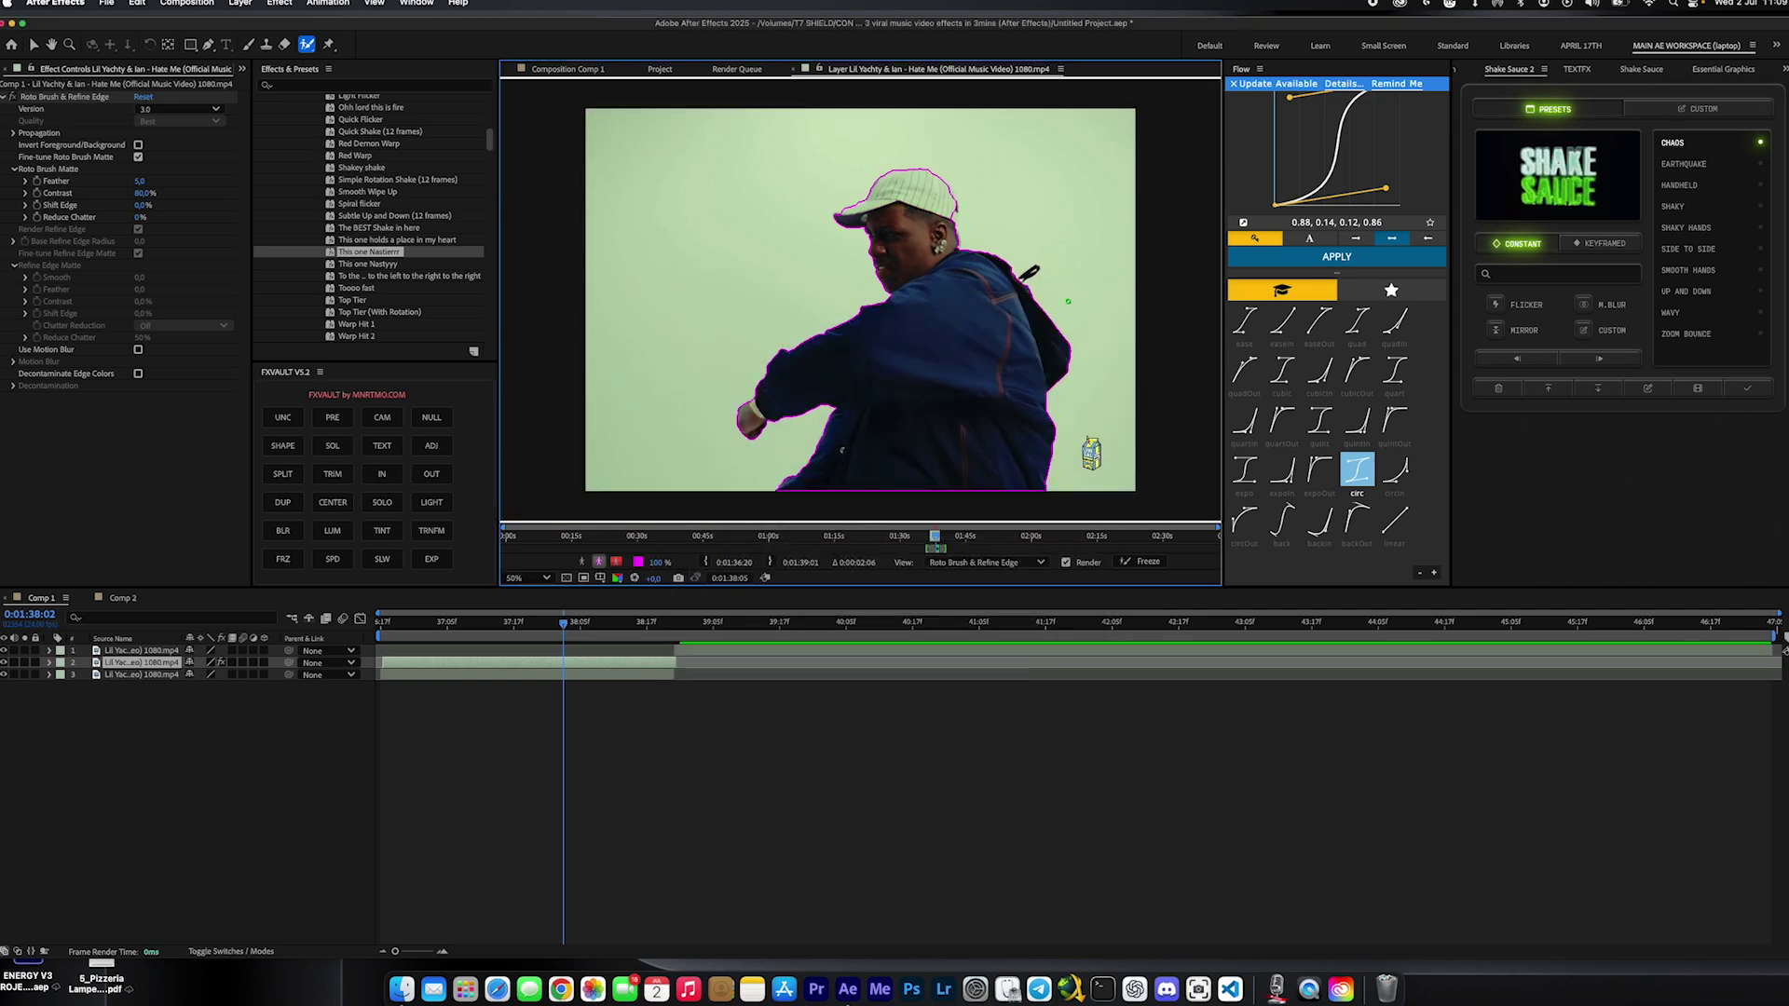
- Freeze the artist segmentation and apply Refine Soft Matte to the artist layer in Comp 1
left_click(1140, 562)
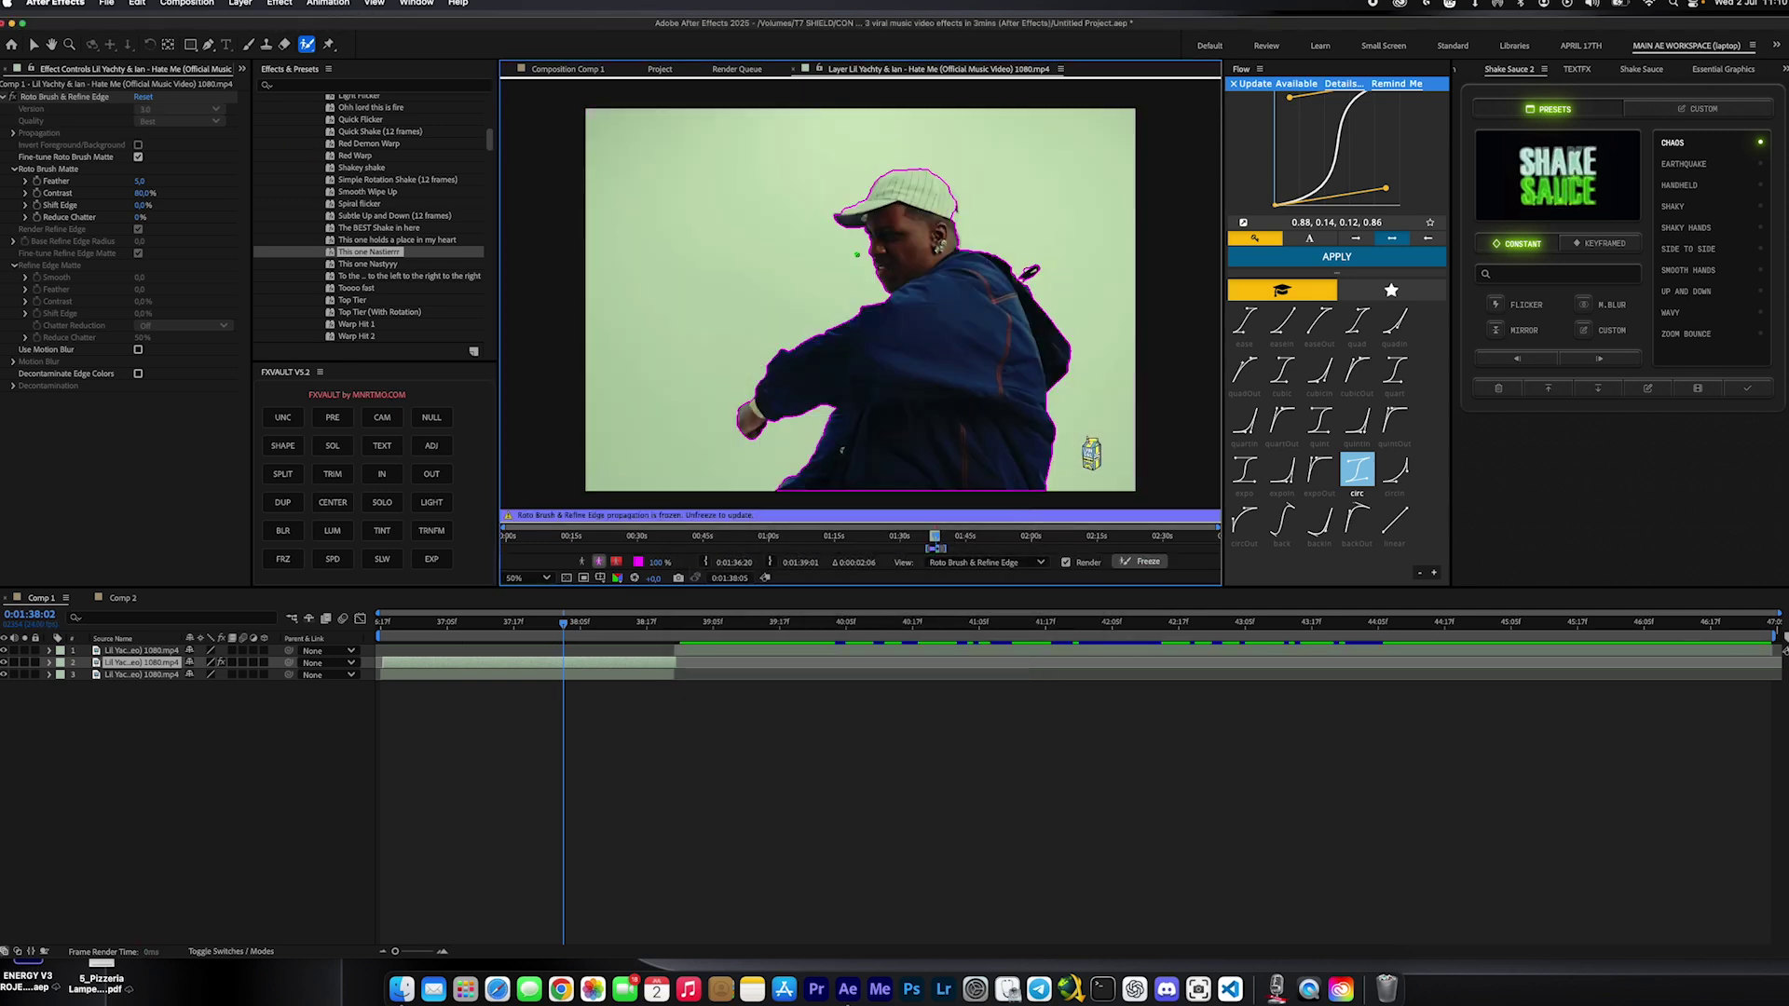
left_click(570, 69)
key("ctrl+space")
type("refine")
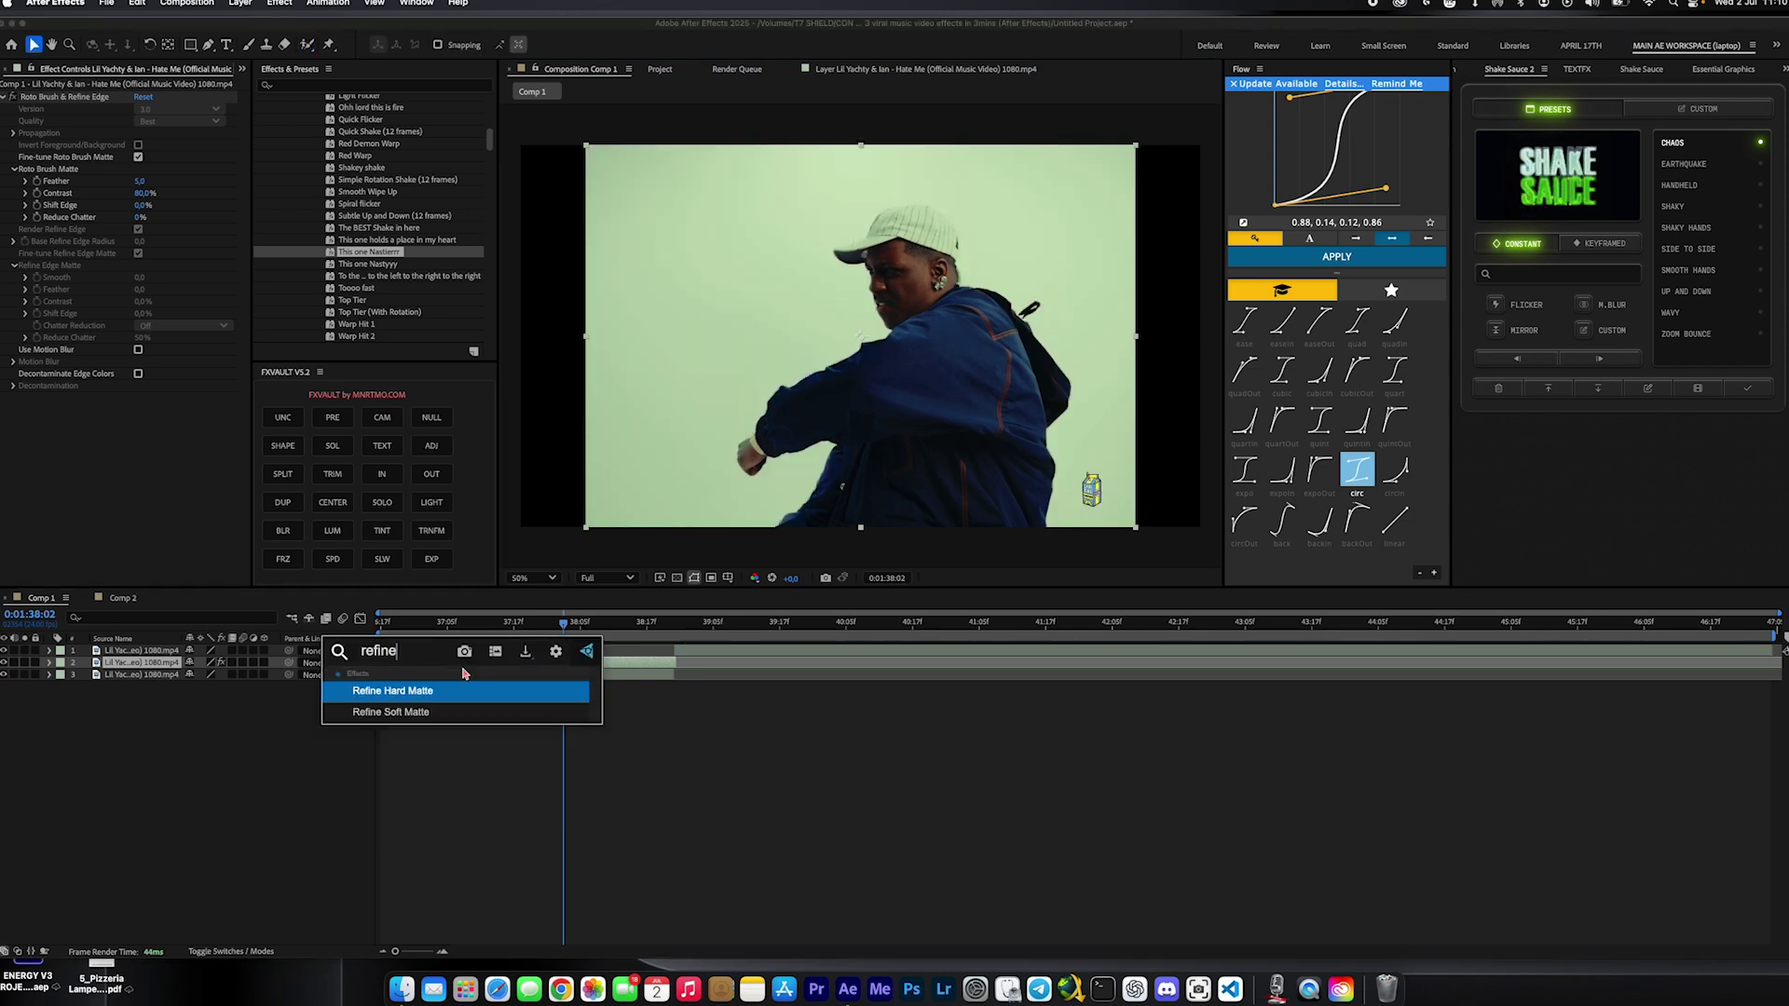
key("Down")
key("Return")
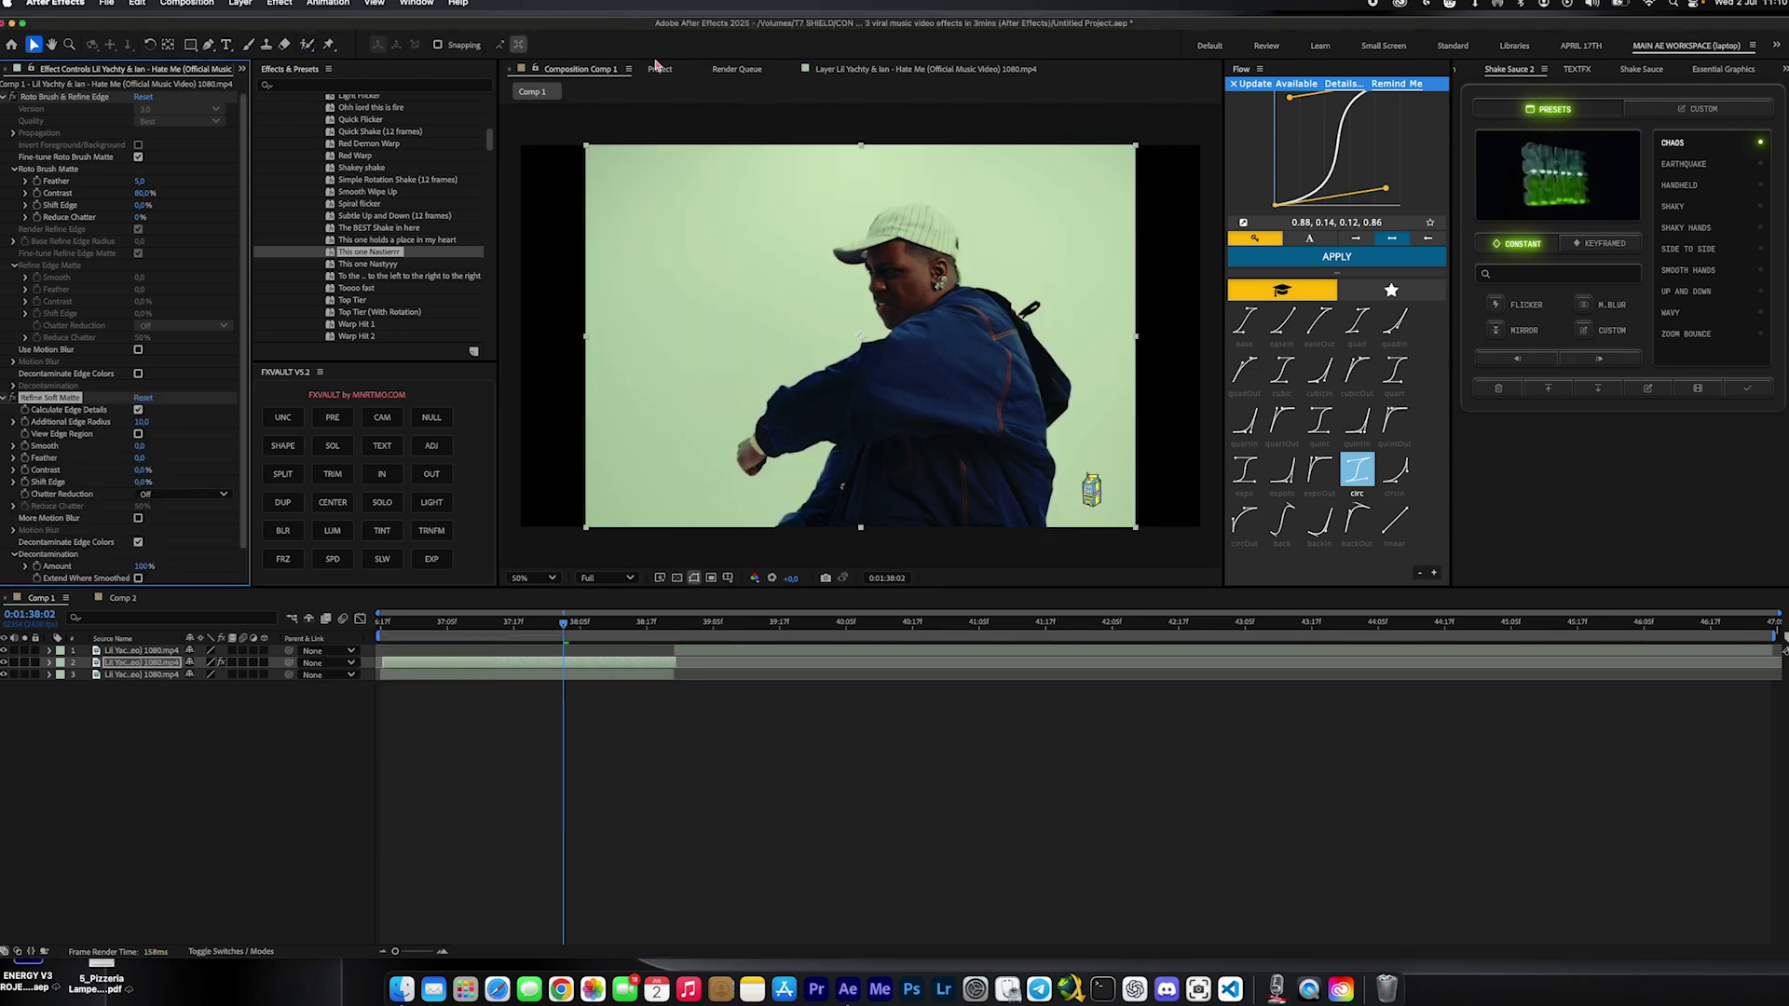
left_click(658, 69)
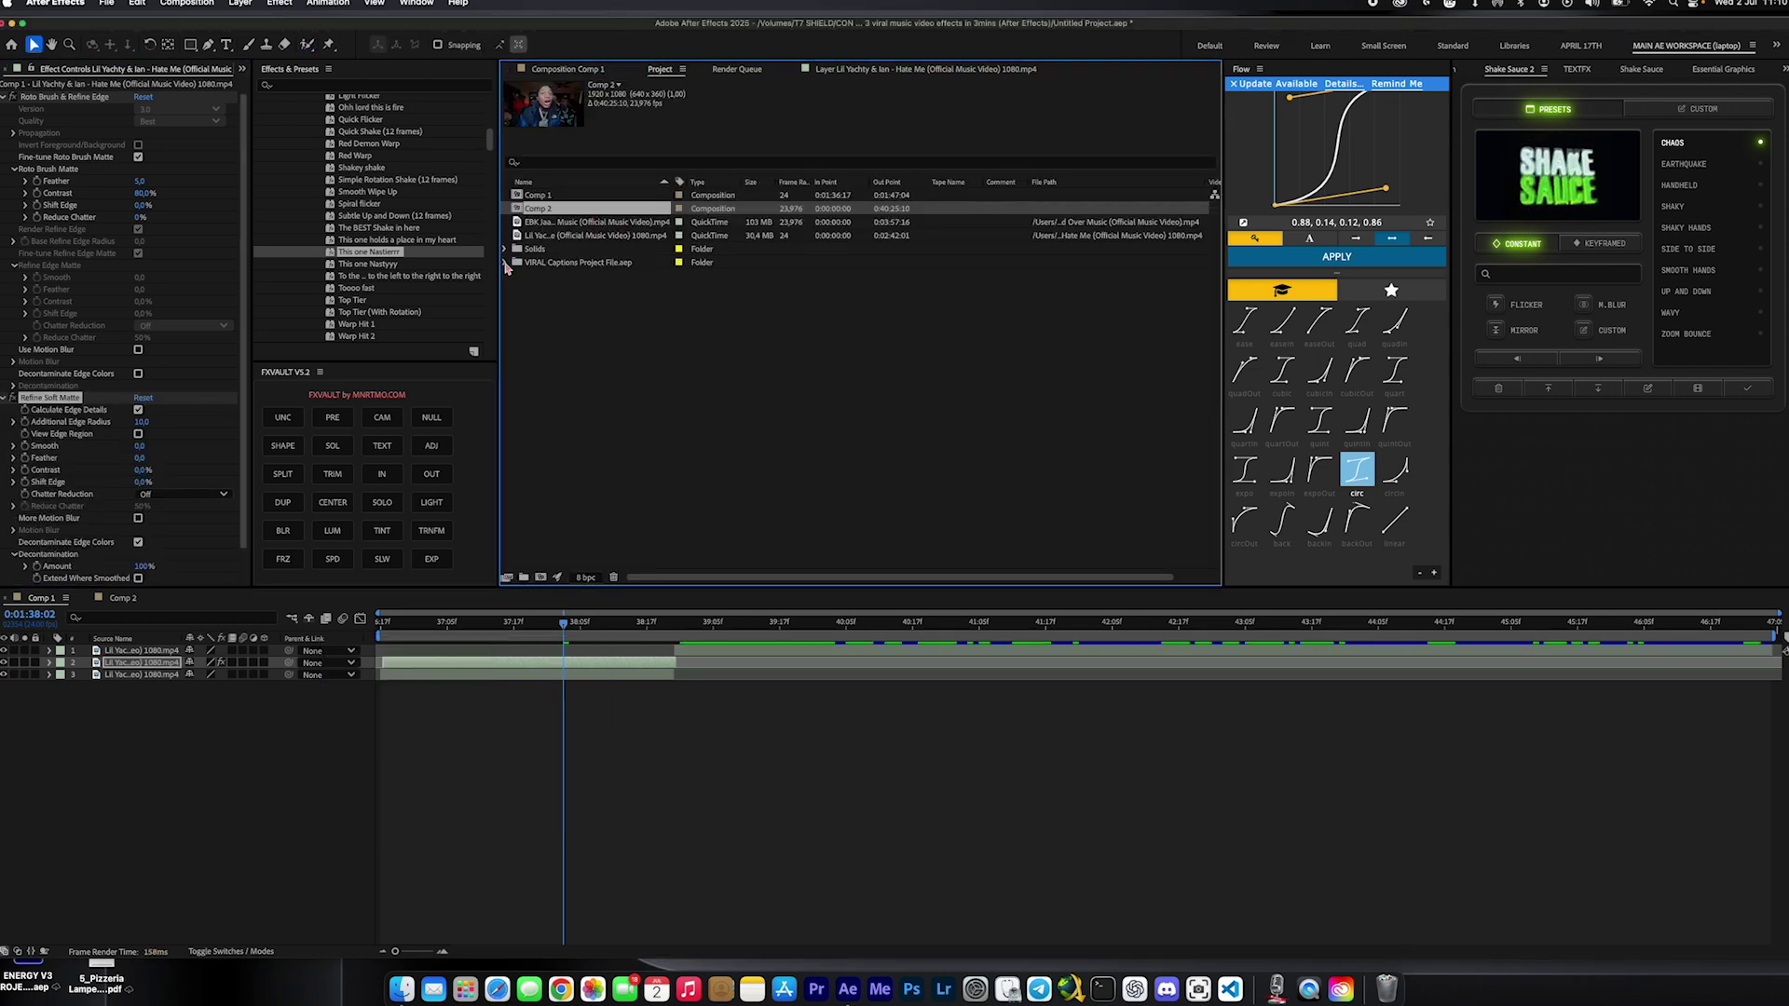
- Open the VIRAL Captions templates comp and its caption precomp for editing
left_click(504, 262)
double_click(539, 278)
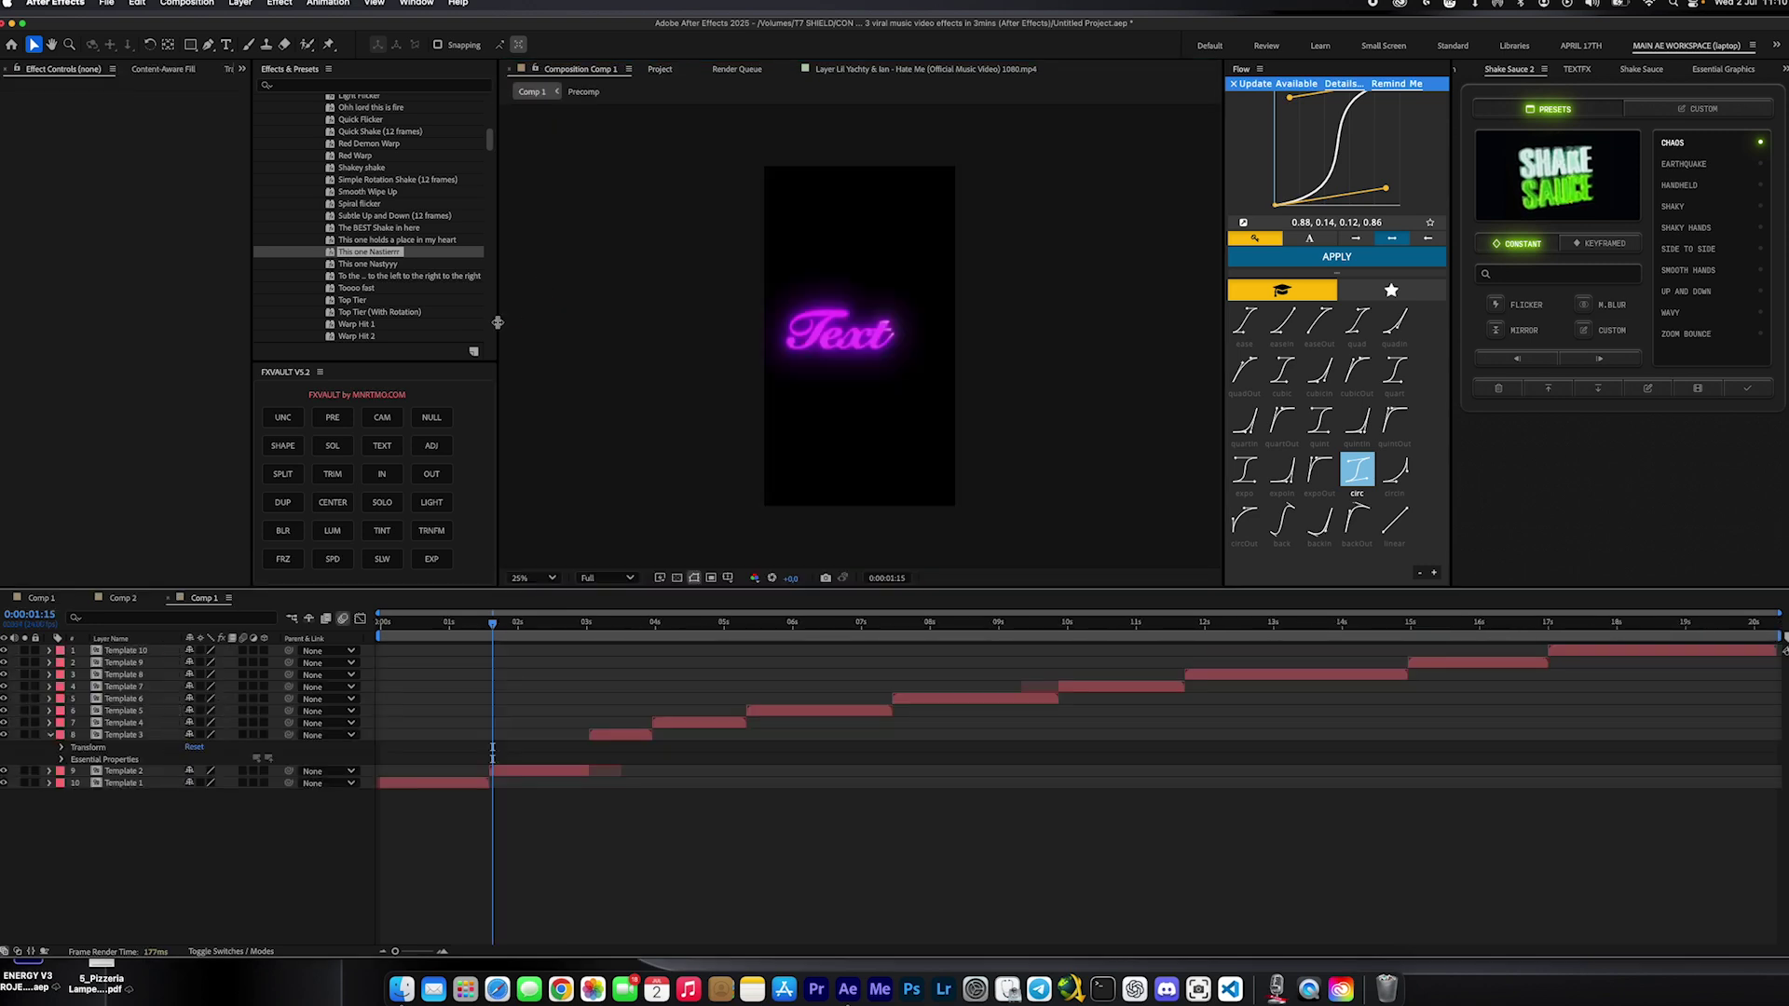
left_click_drag(379, 624, 421, 640)
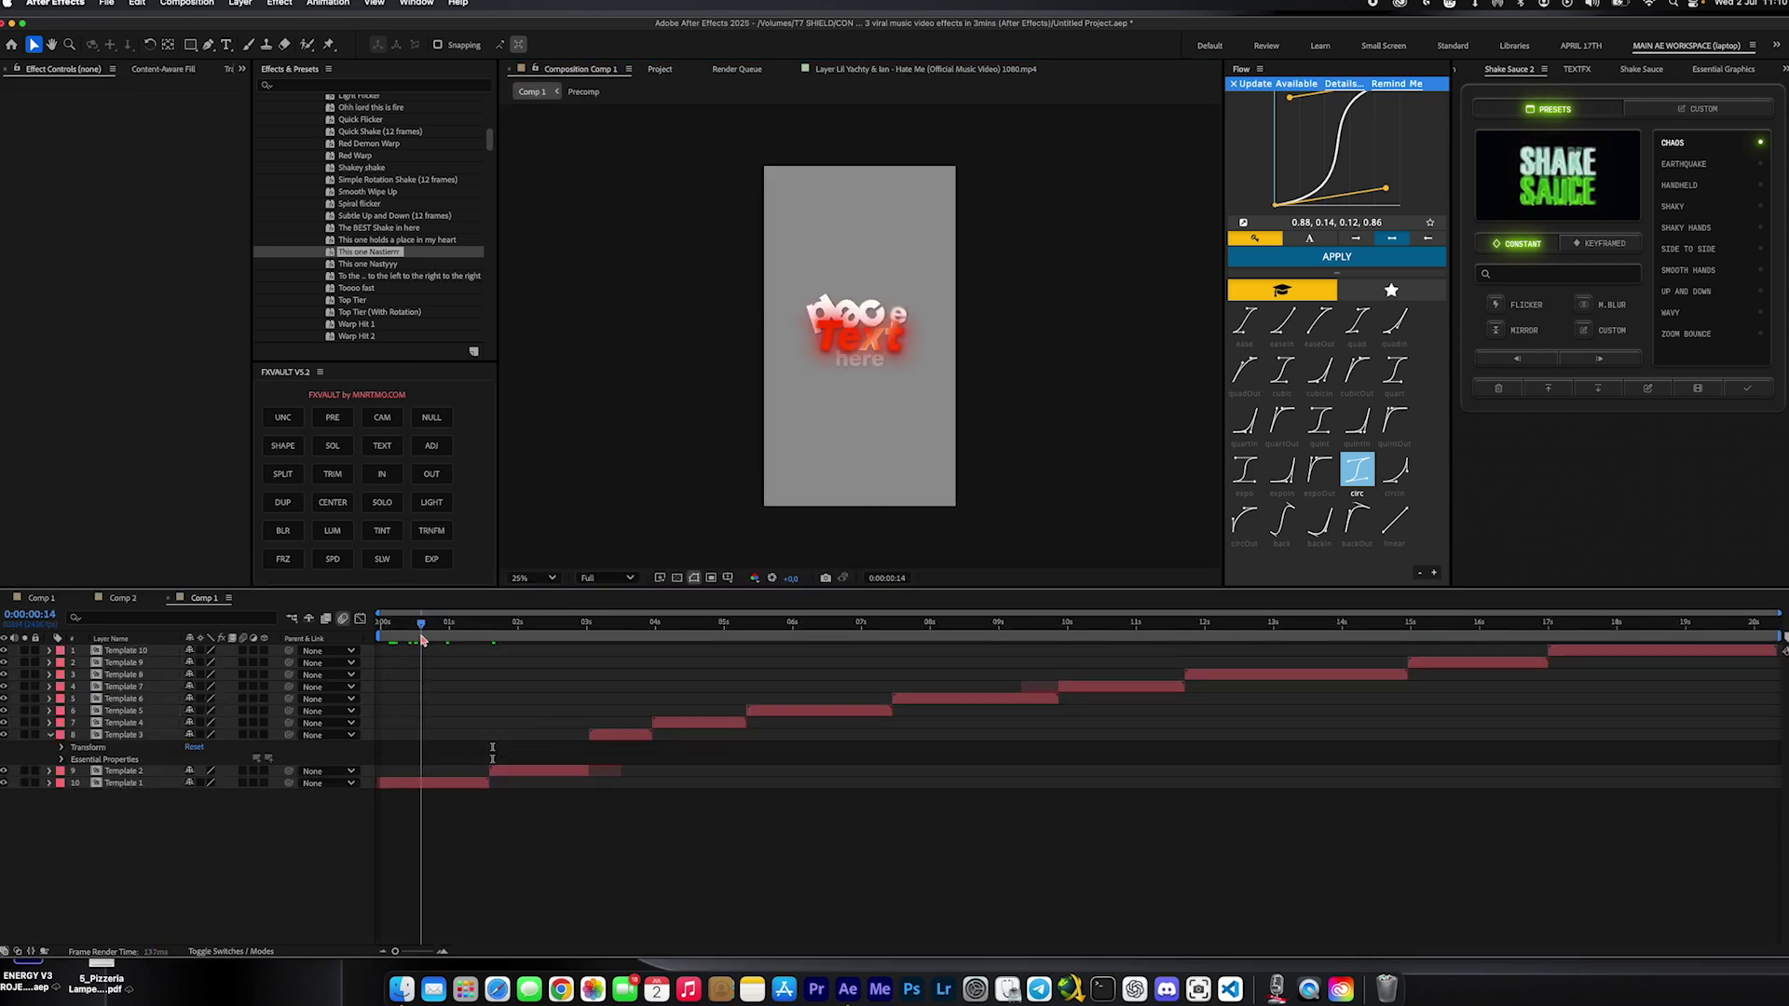
double_click(434, 783)
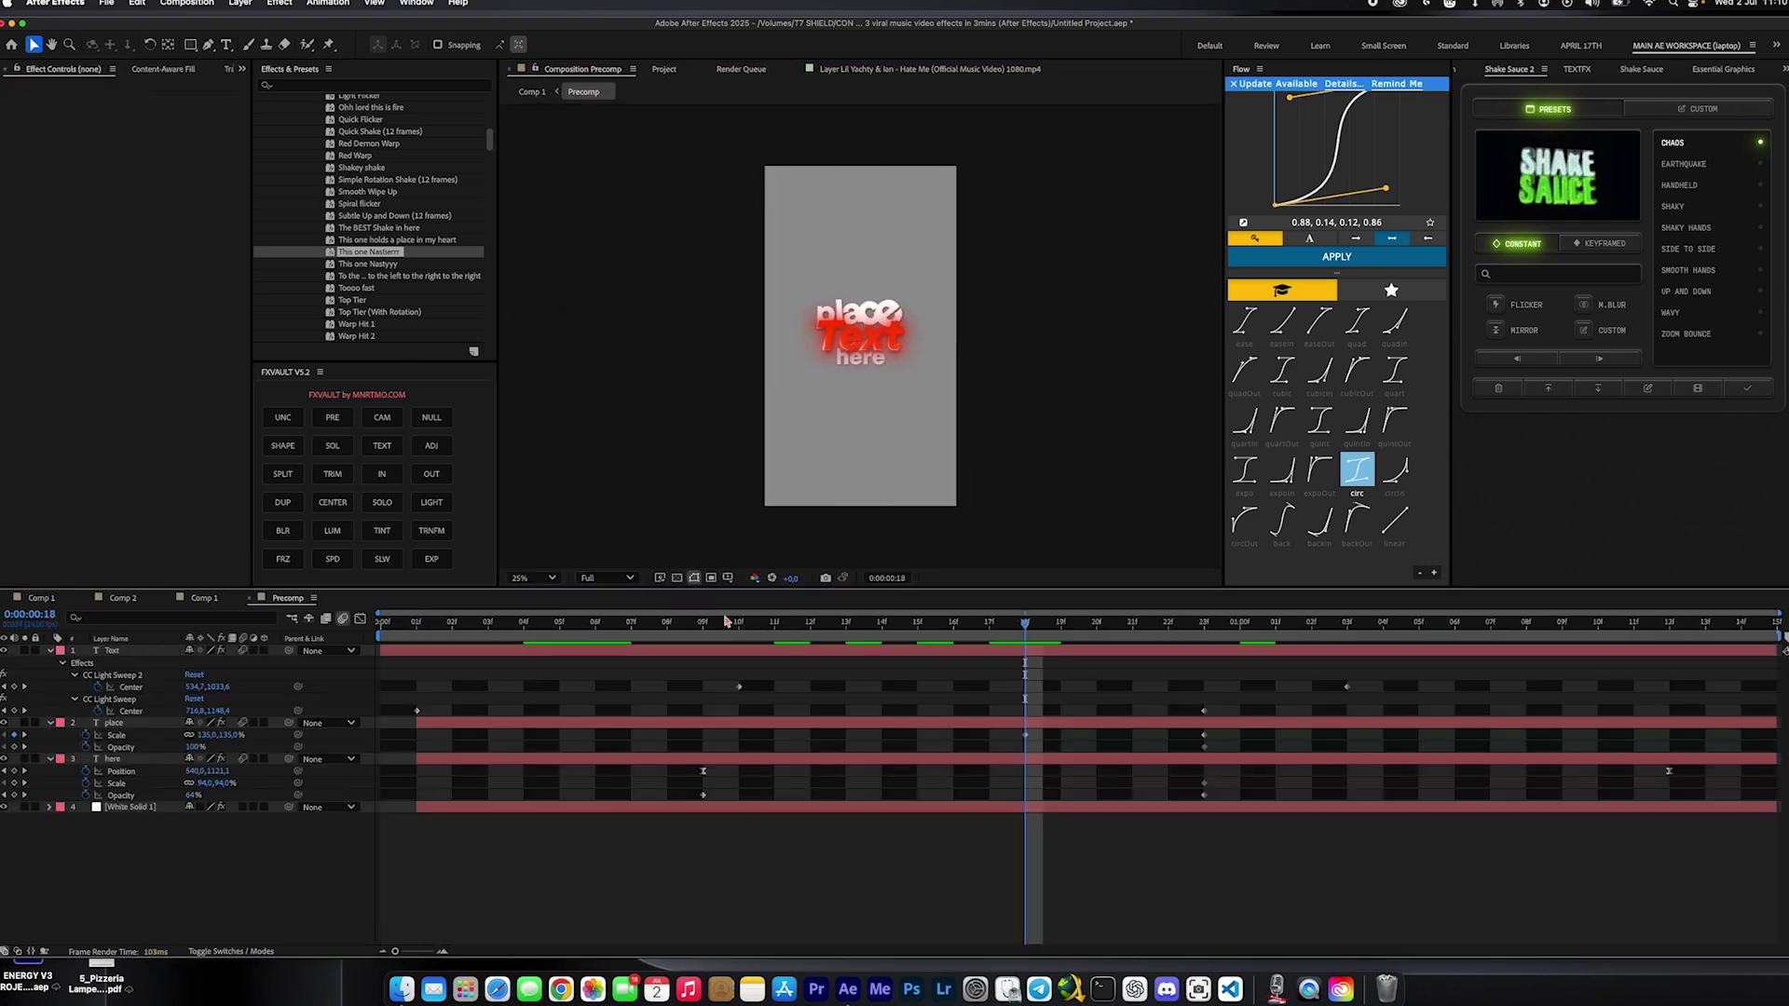
left_click_drag(755, 636, 566, 645)
- Edit the caption text to YACHTY and preview it
key("Page_Down")
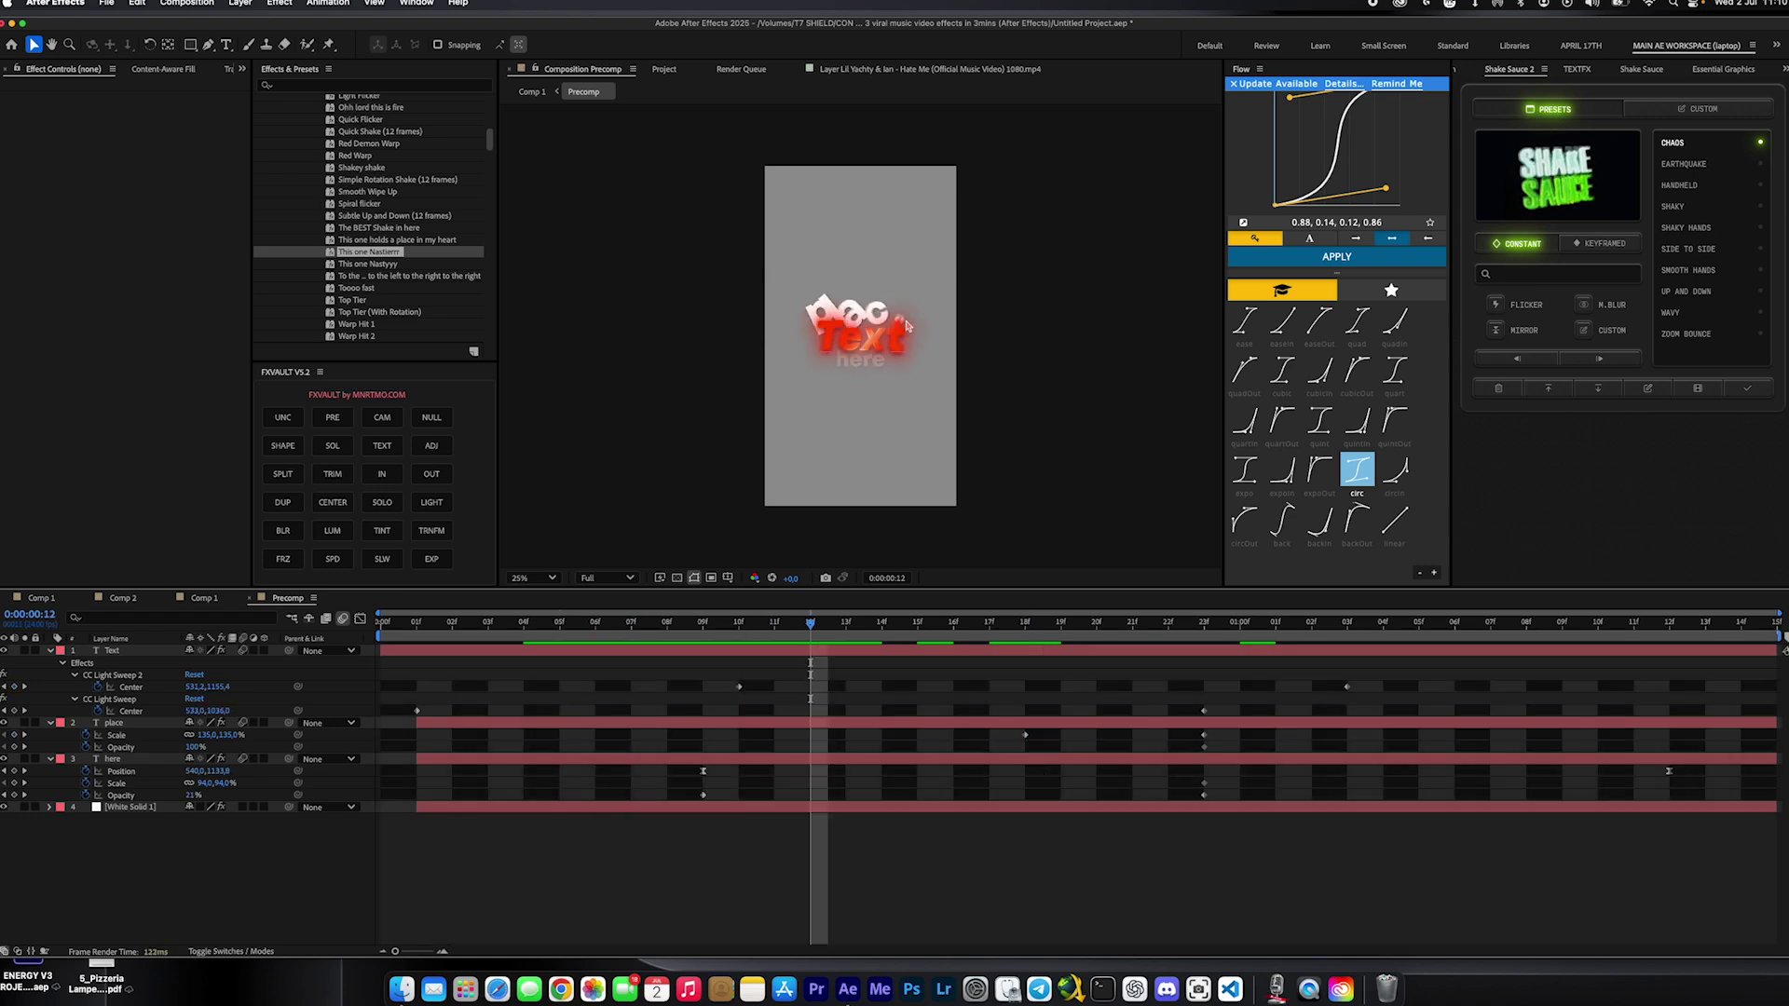
double_click(861, 334)
left_click(861, 334)
type("YACHTY")
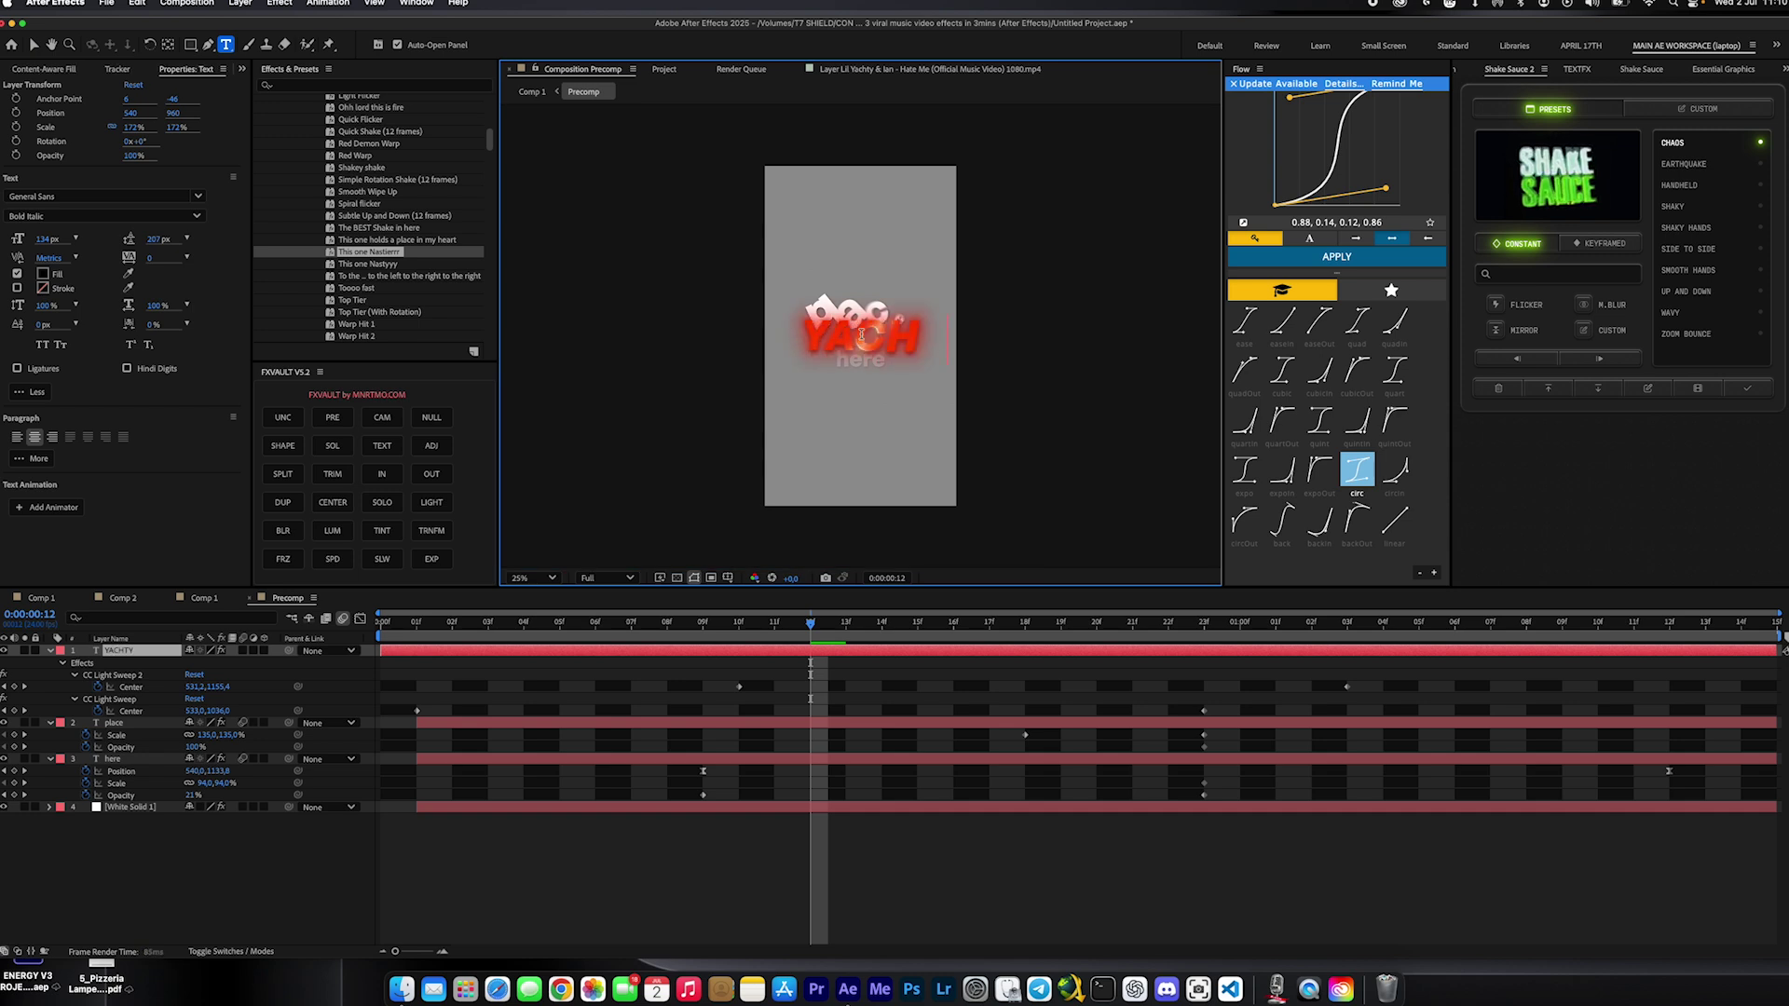
key("space")
- Remove the White Solid 1 background so the caption sits on black
left_click(857, 359)
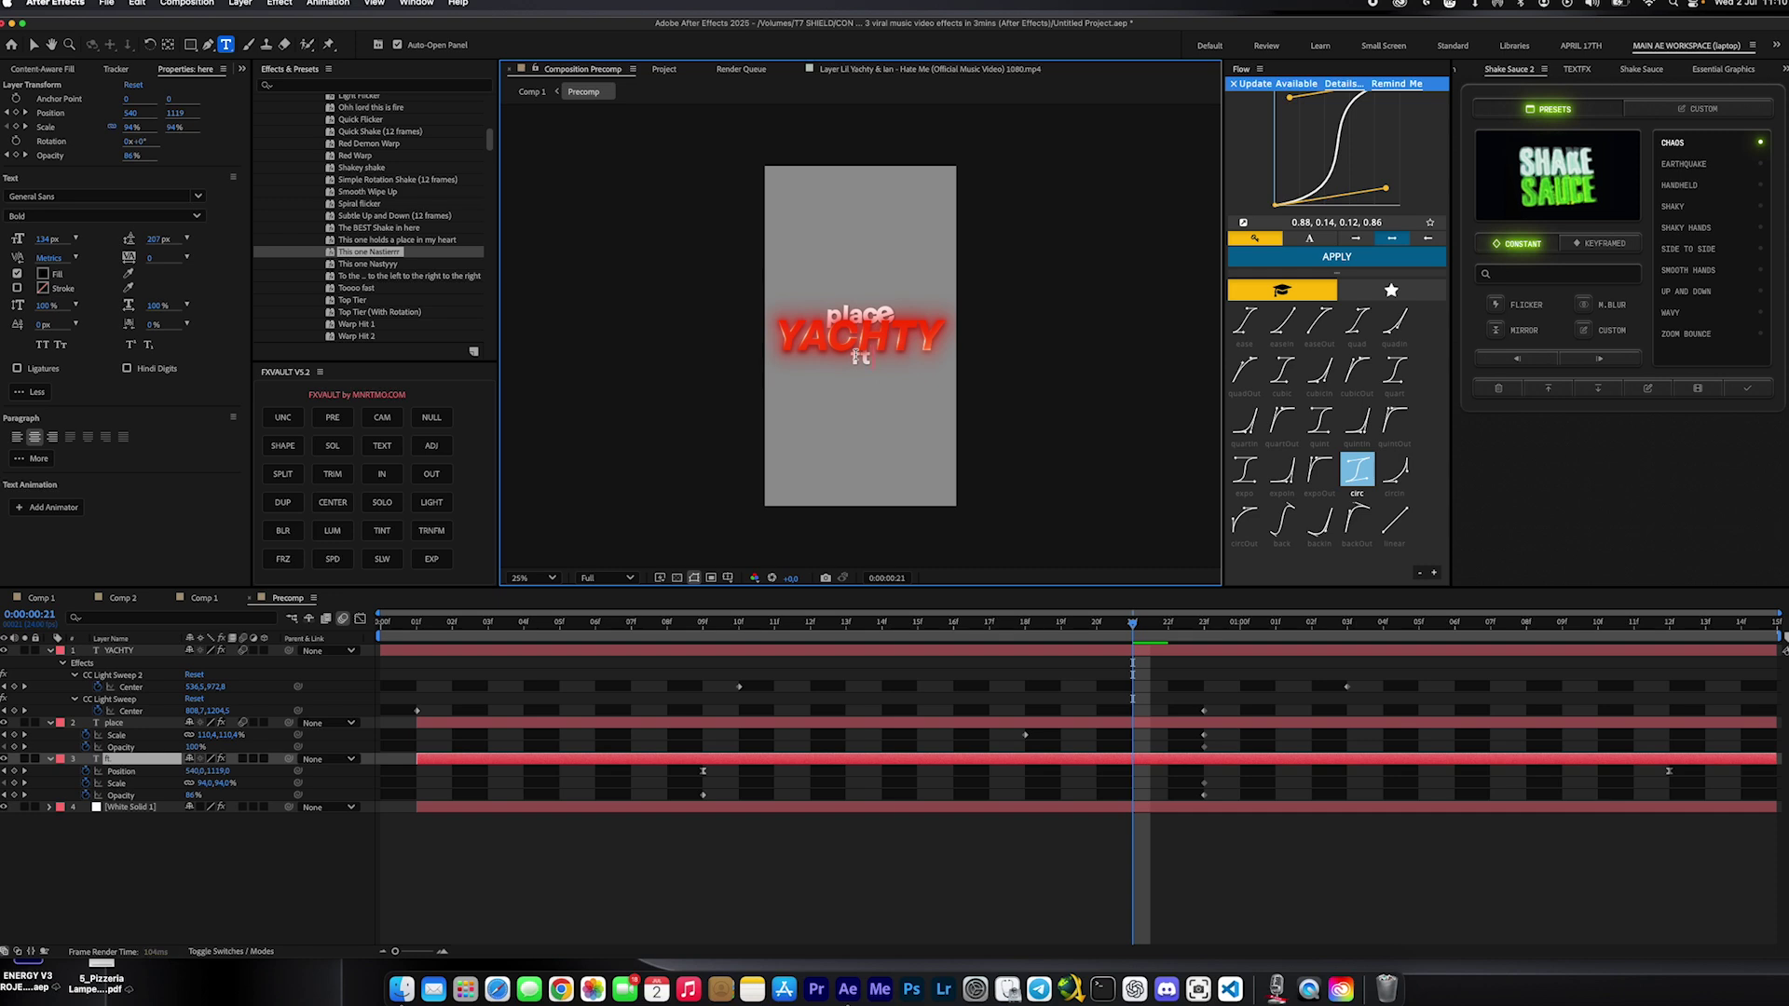
left_click(834, 314)
type("iaaaaa")
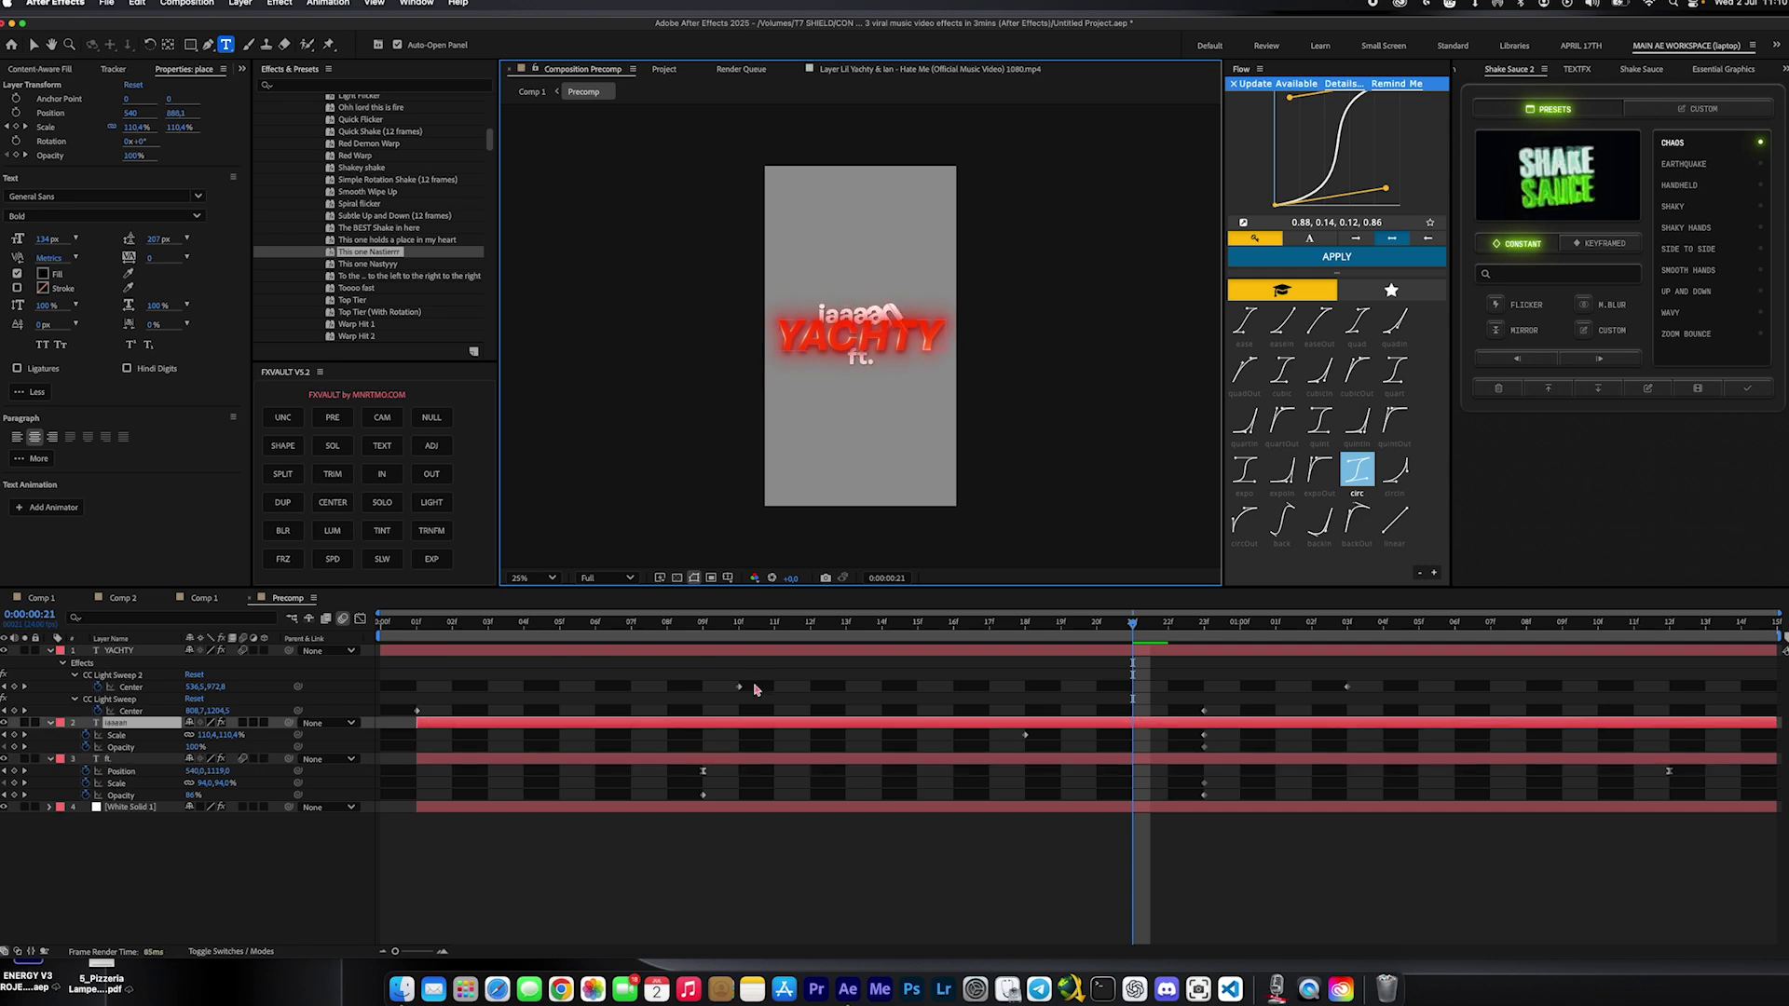
key("ctrl+z")
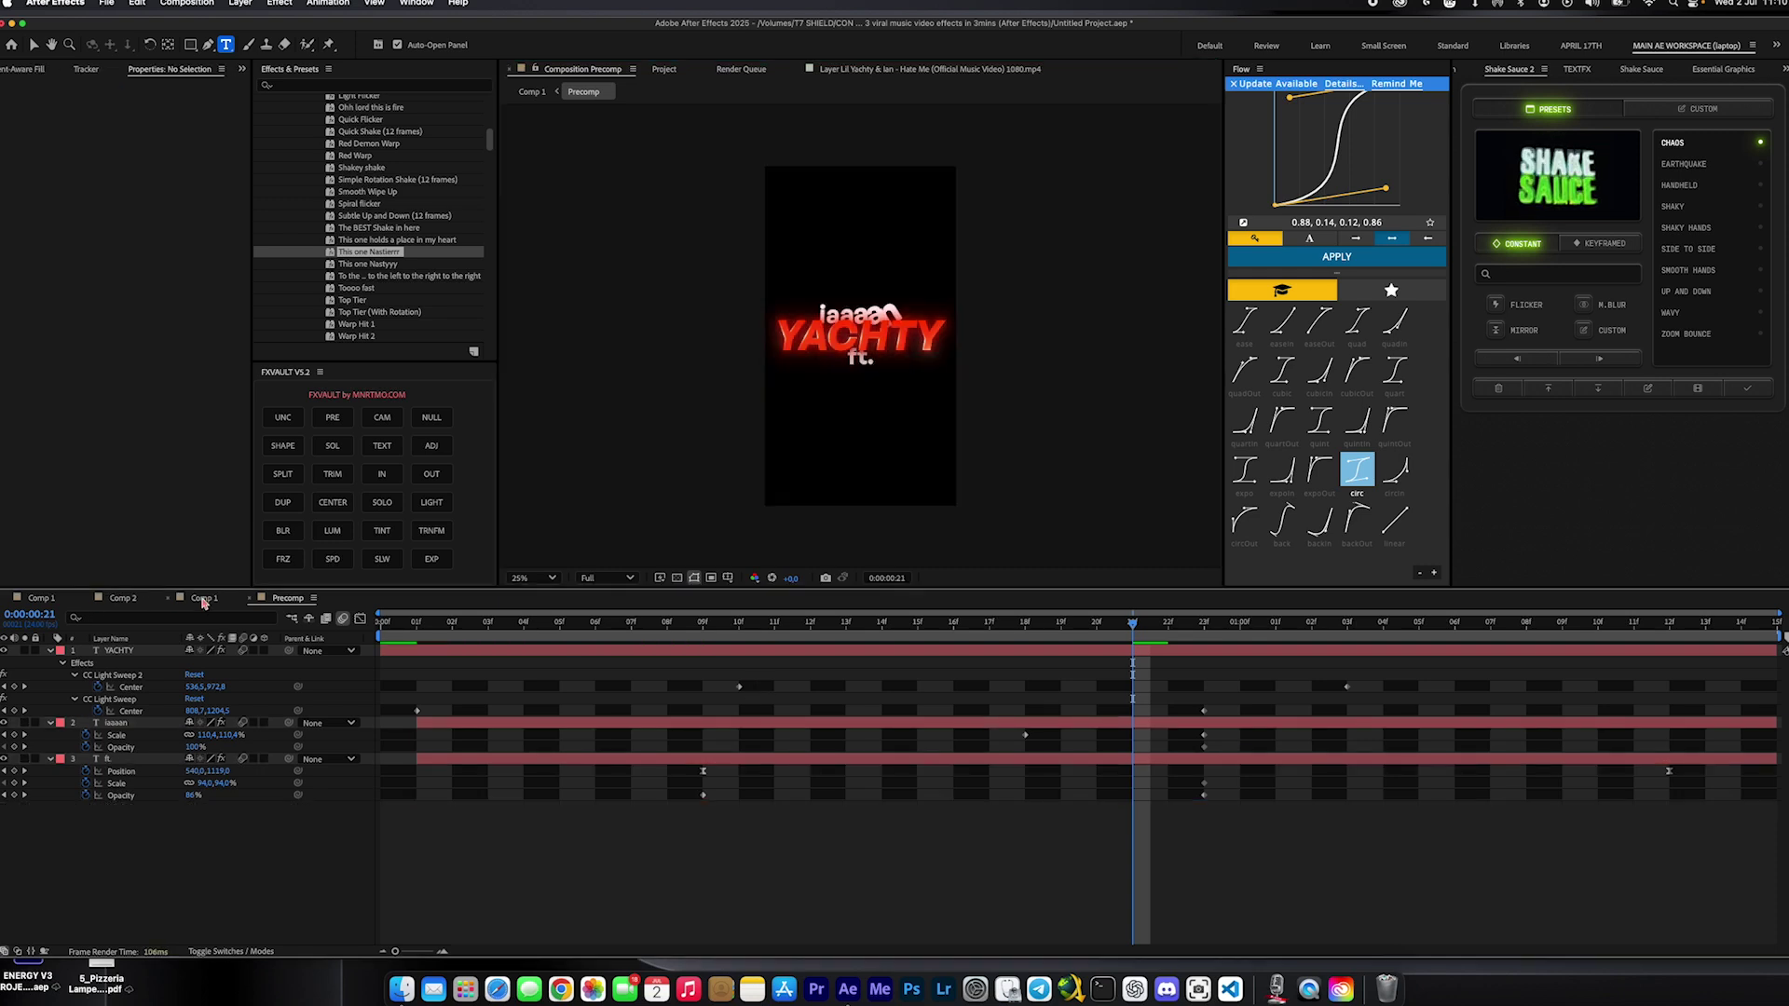
left_click(203, 600)
- Scale up the YACHTY precomp layer in Comp 1 and move it left behind the artist
left_click(41, 597)
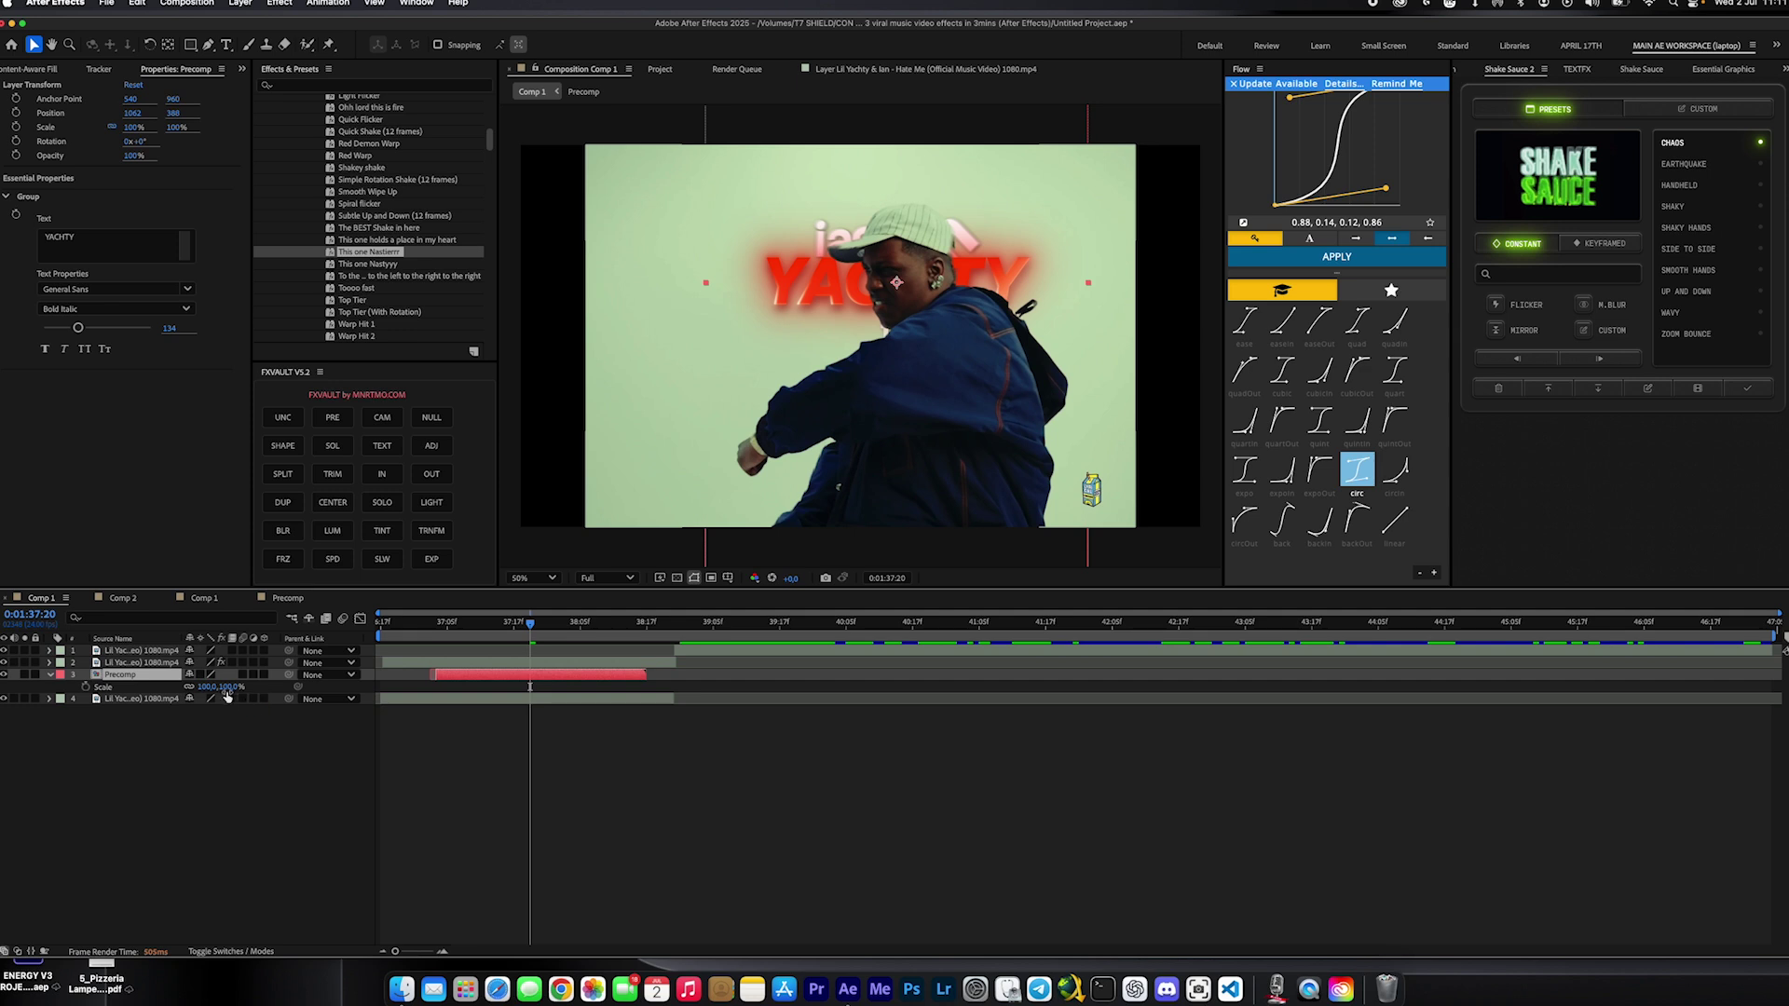
left_click_drag(215, 688, 260, 694)
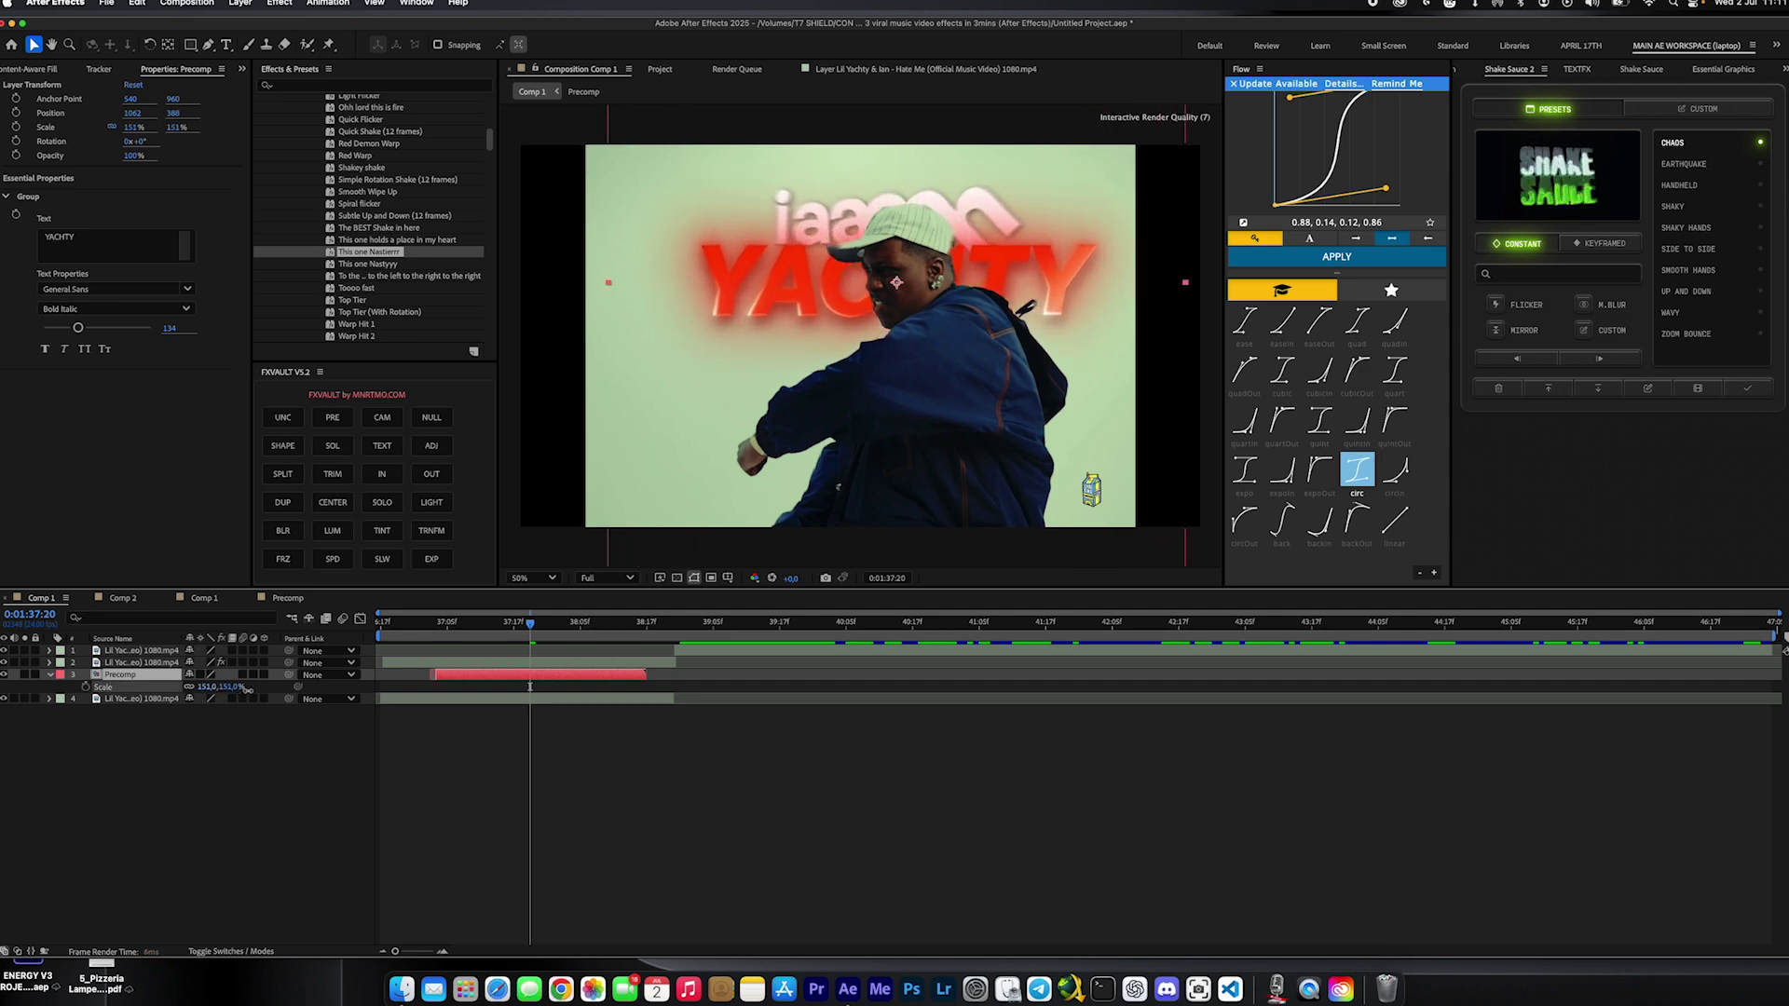
left_click_drag(835, 310, 850, 241)
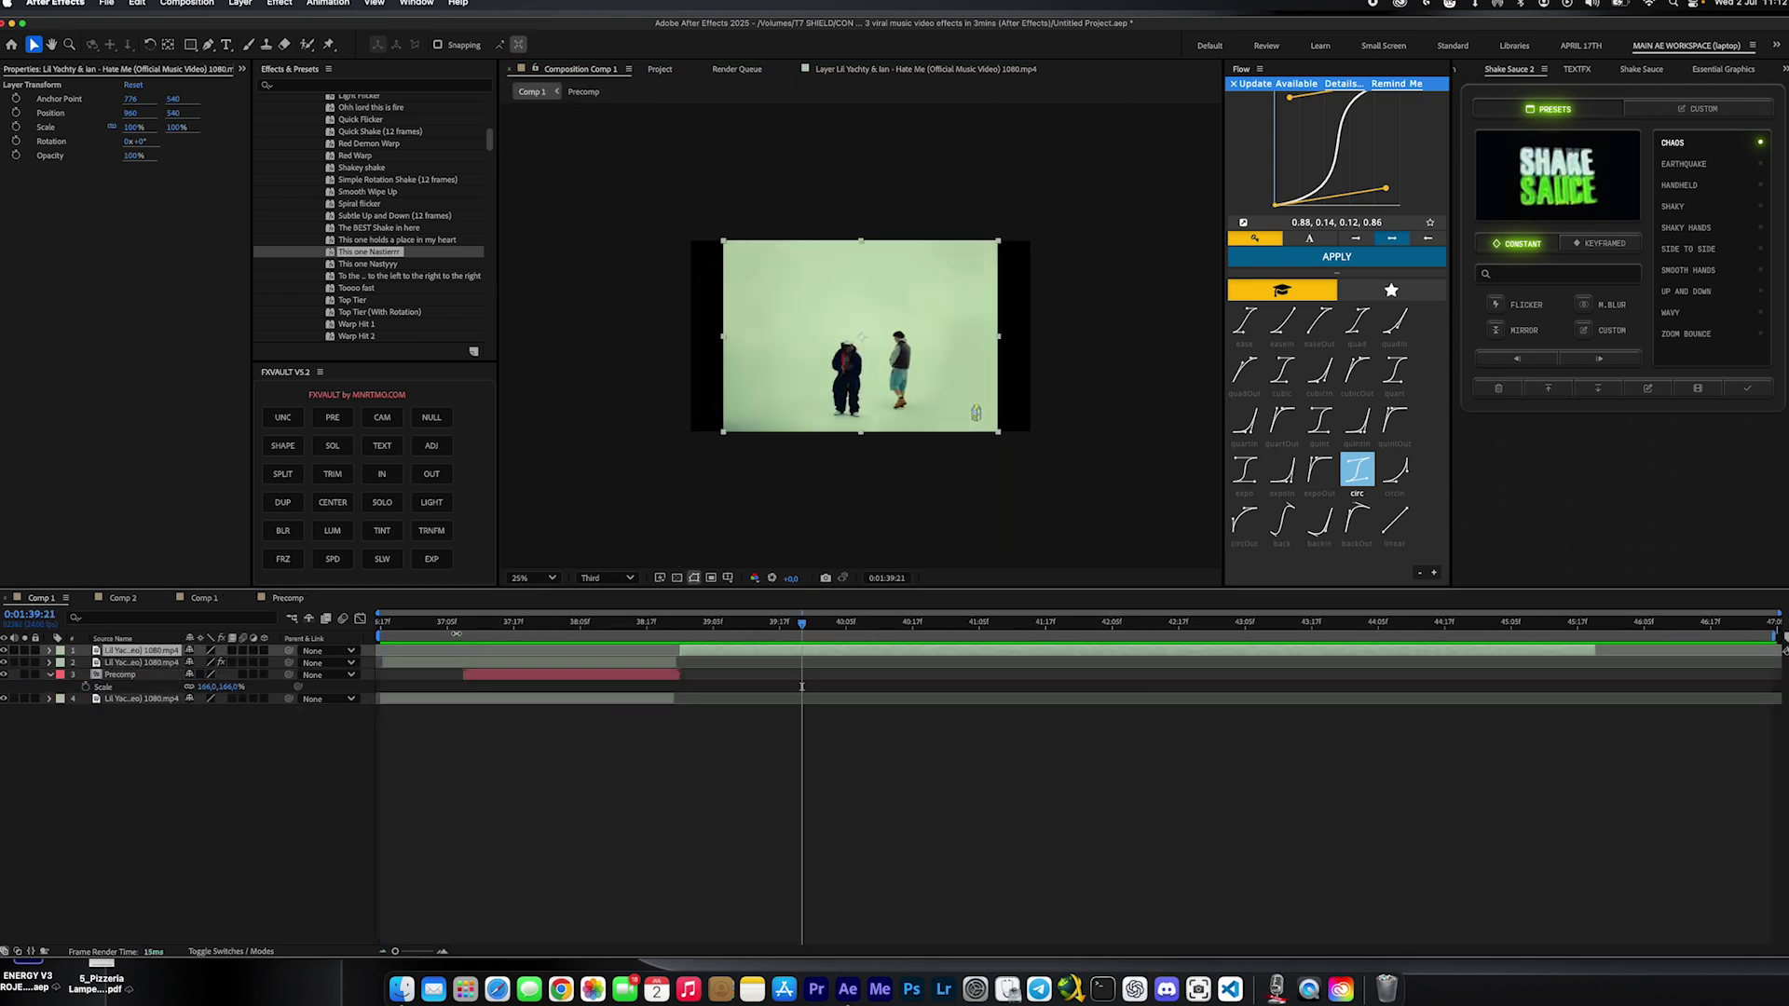
left_click(454, 633)
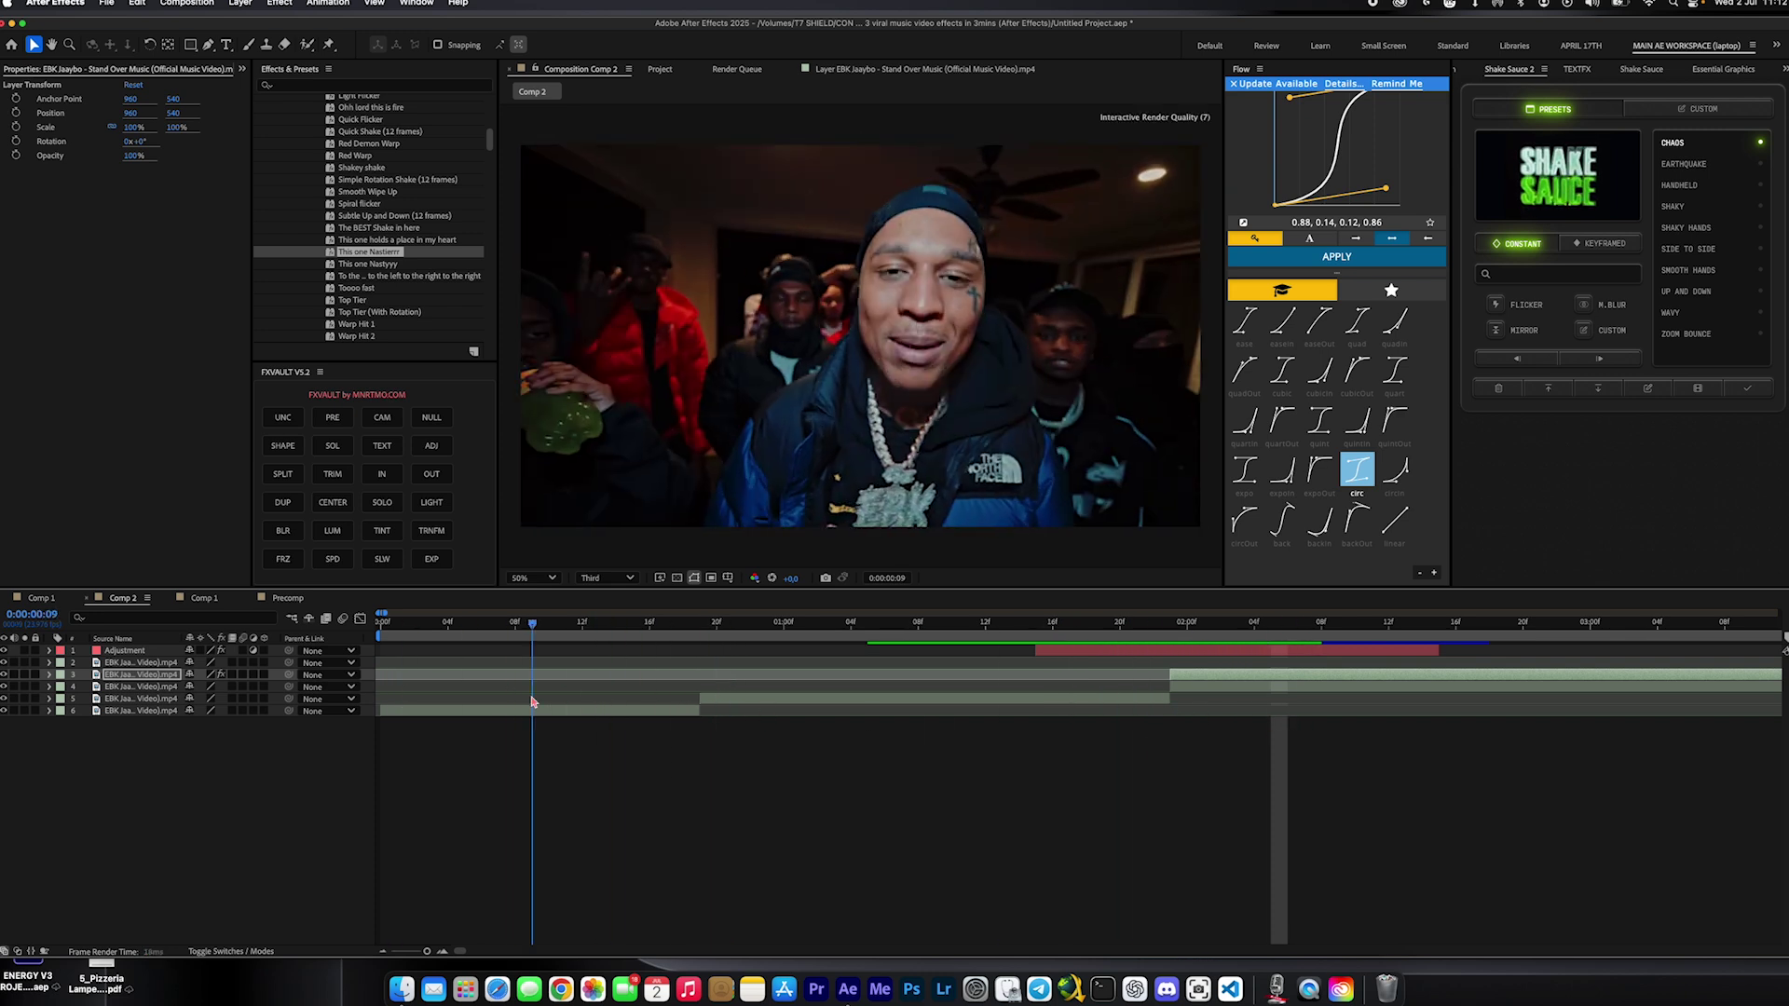
- Add an adjustment layer at frame 16, split it at frame 18, and duplicate the short piece
left_click(717, 704)
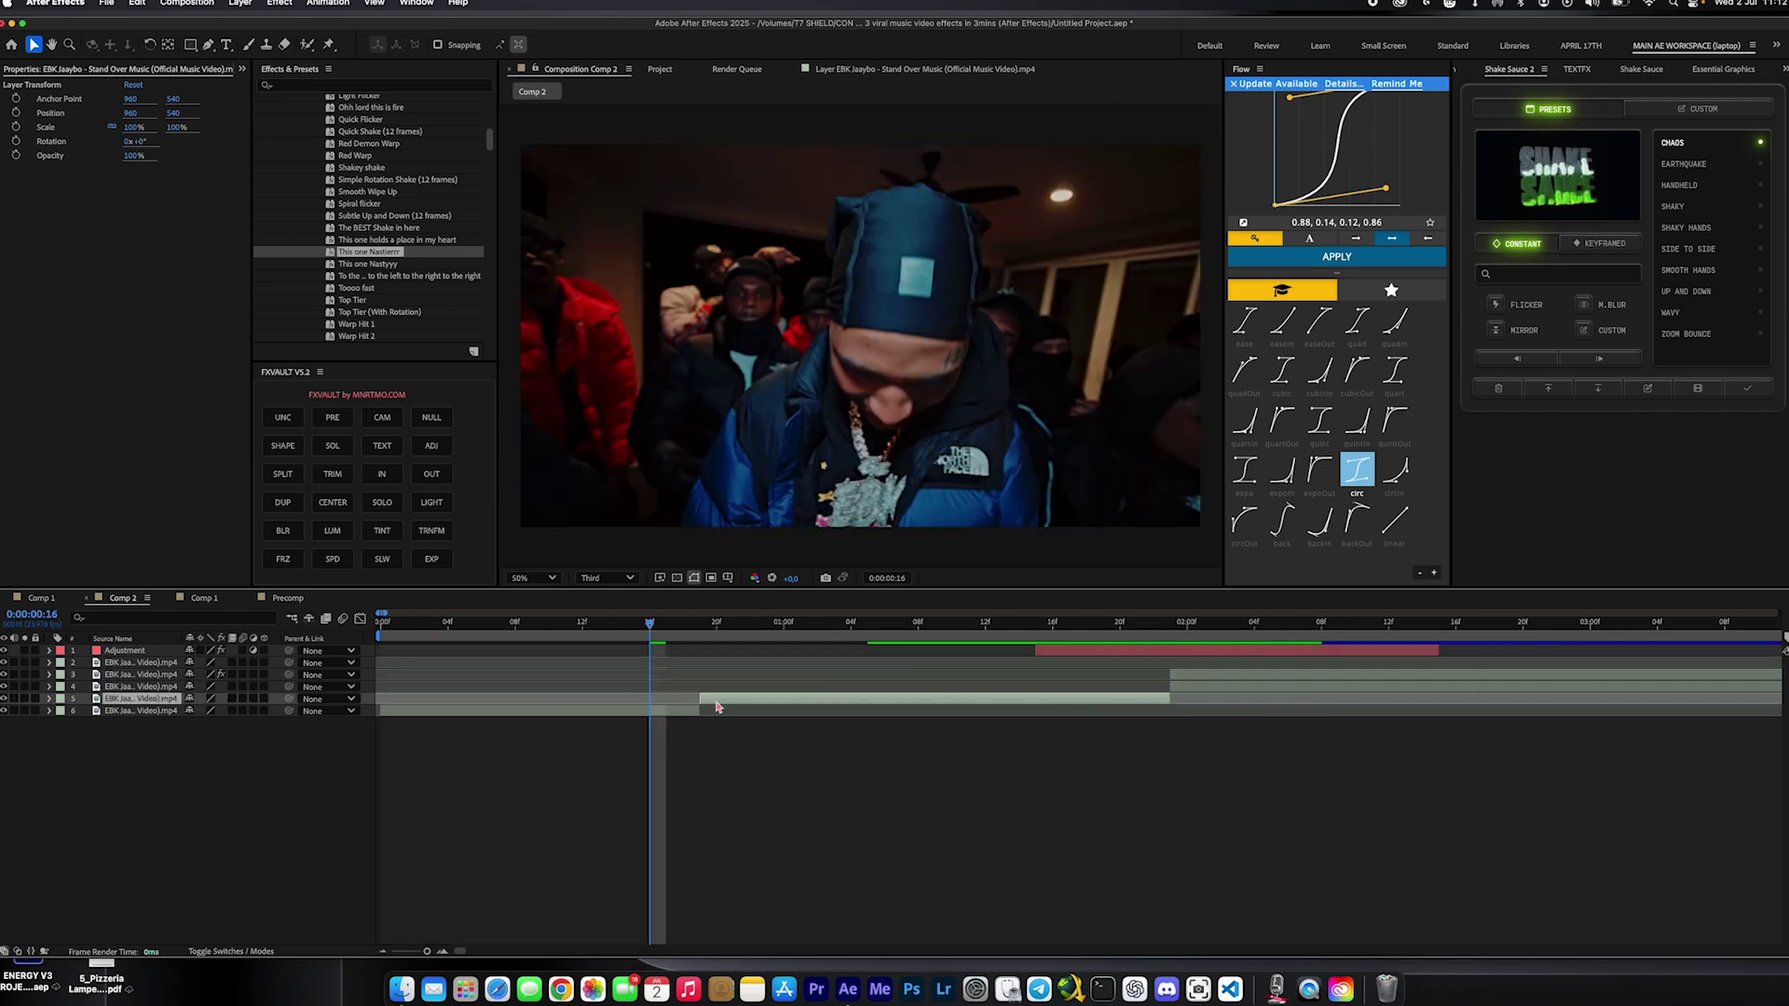
left_click(418, 455)
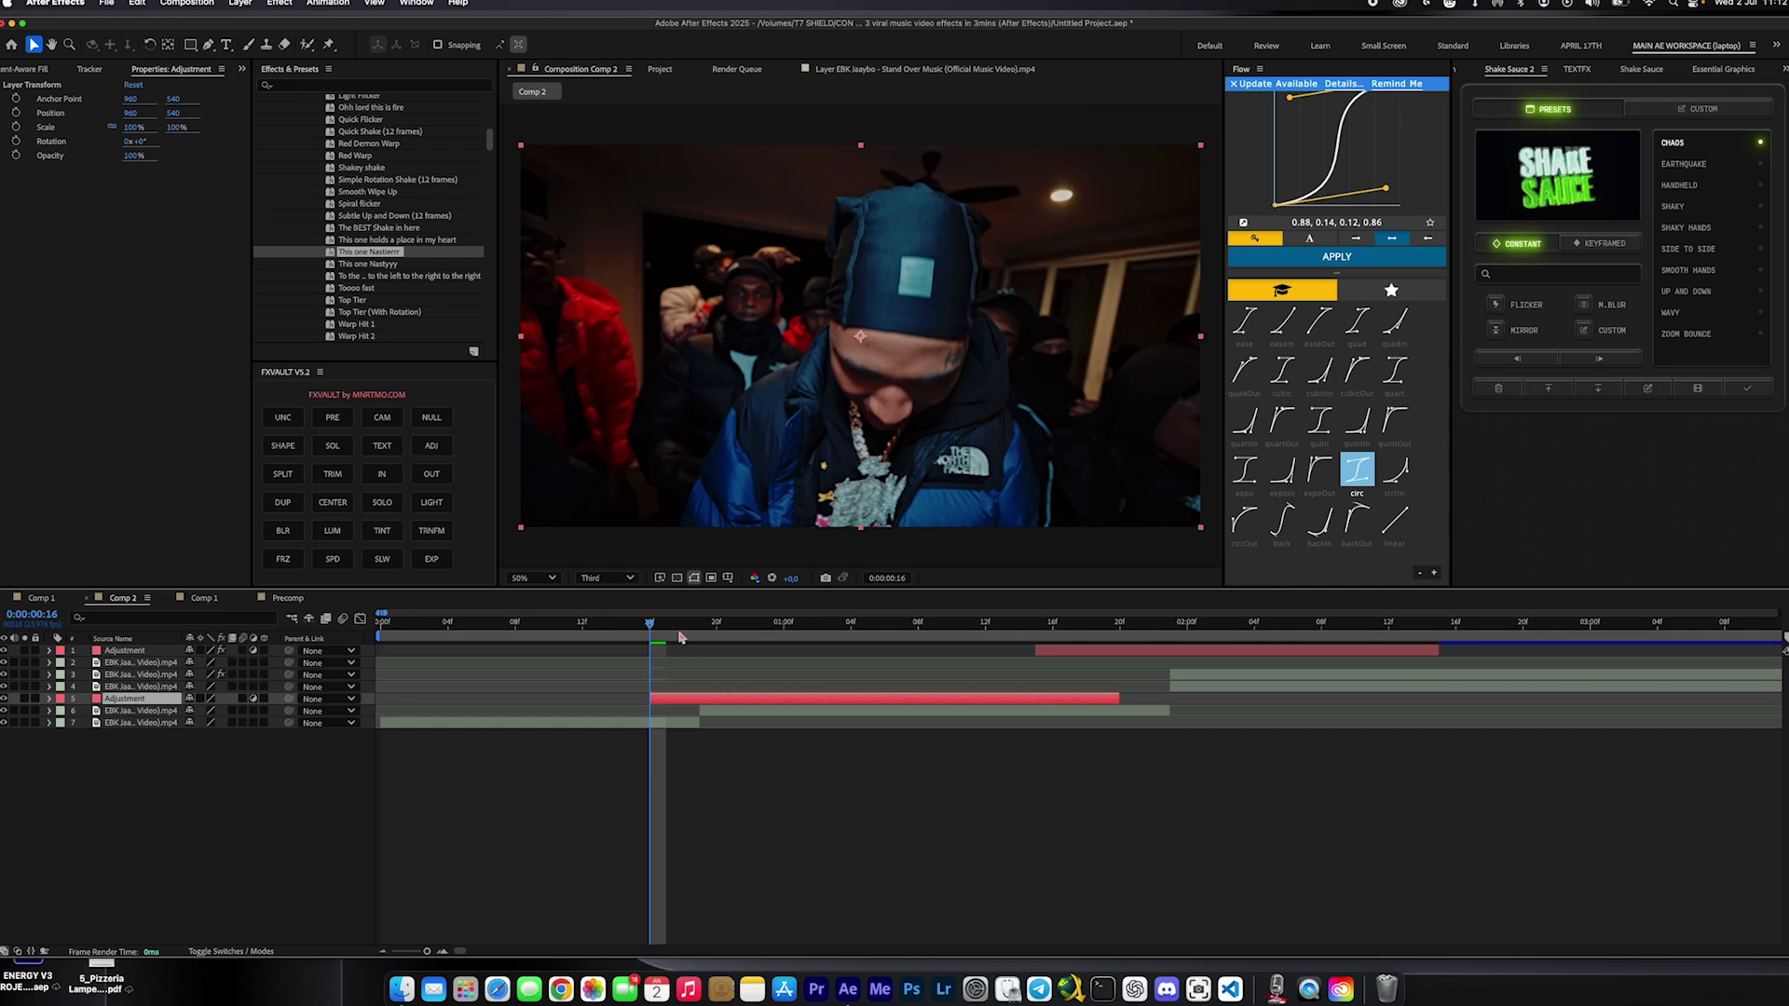
left_click(680, 627)
key("ctrl+shift+d")
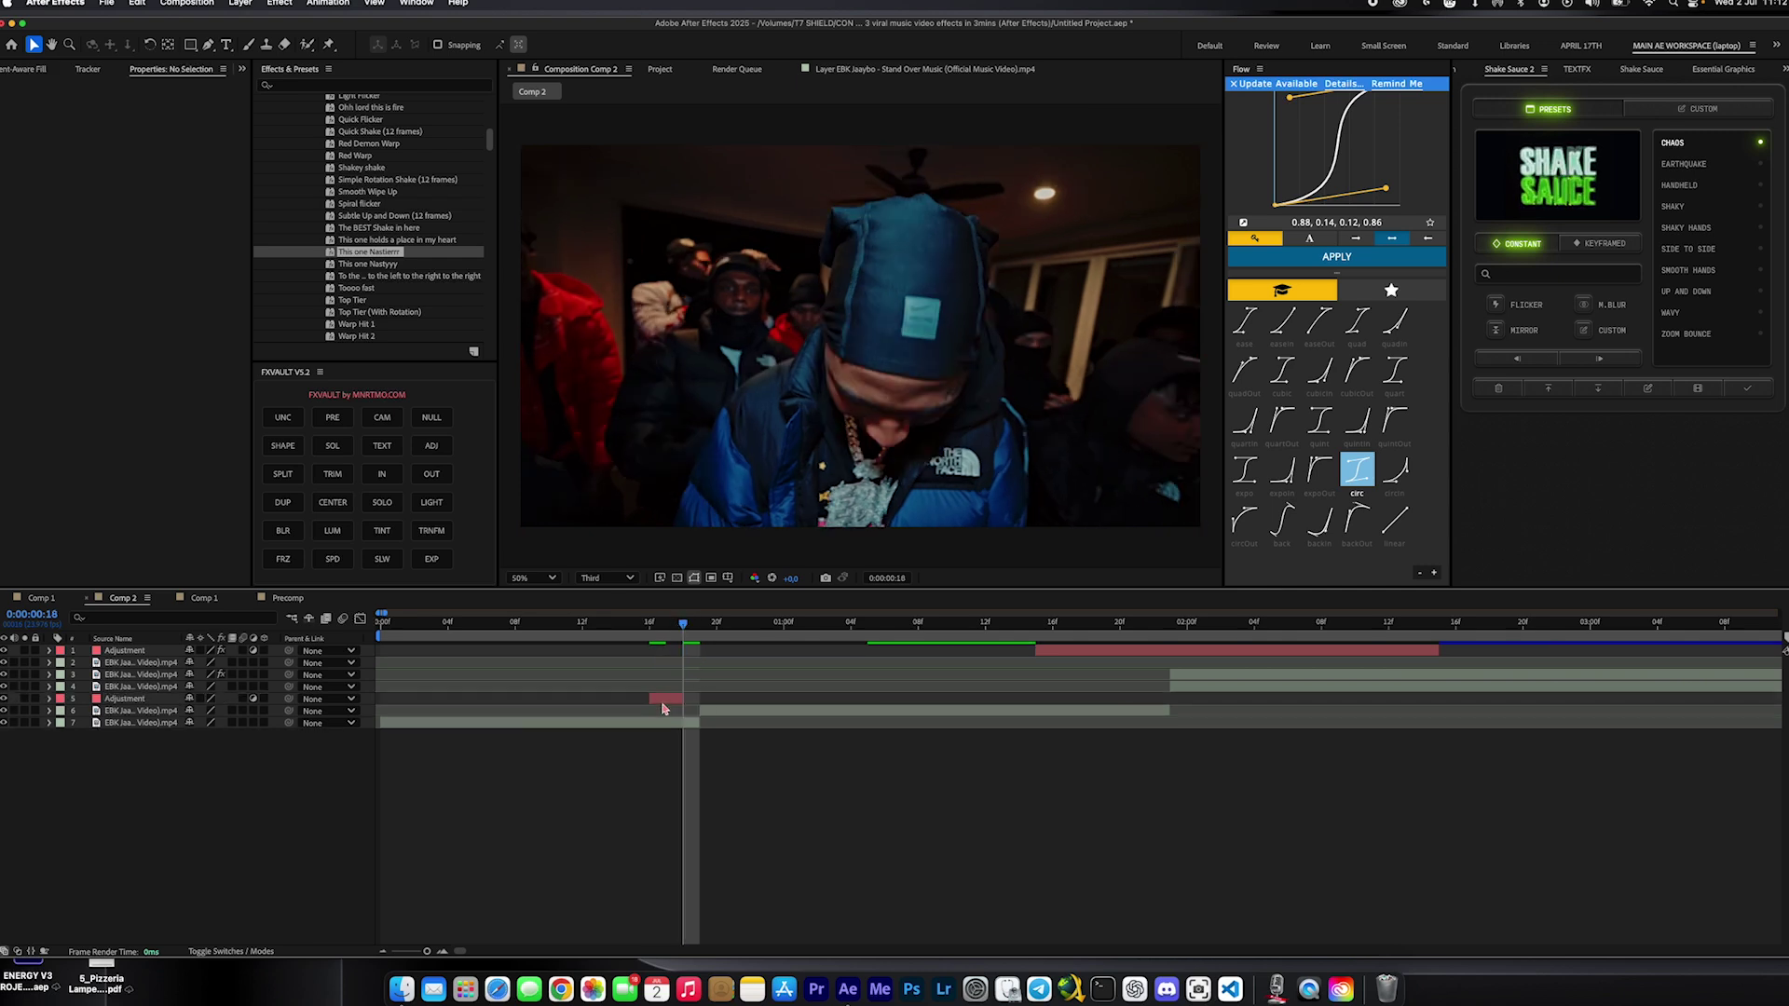
key("ctrl+d")
key("ctrl+d")
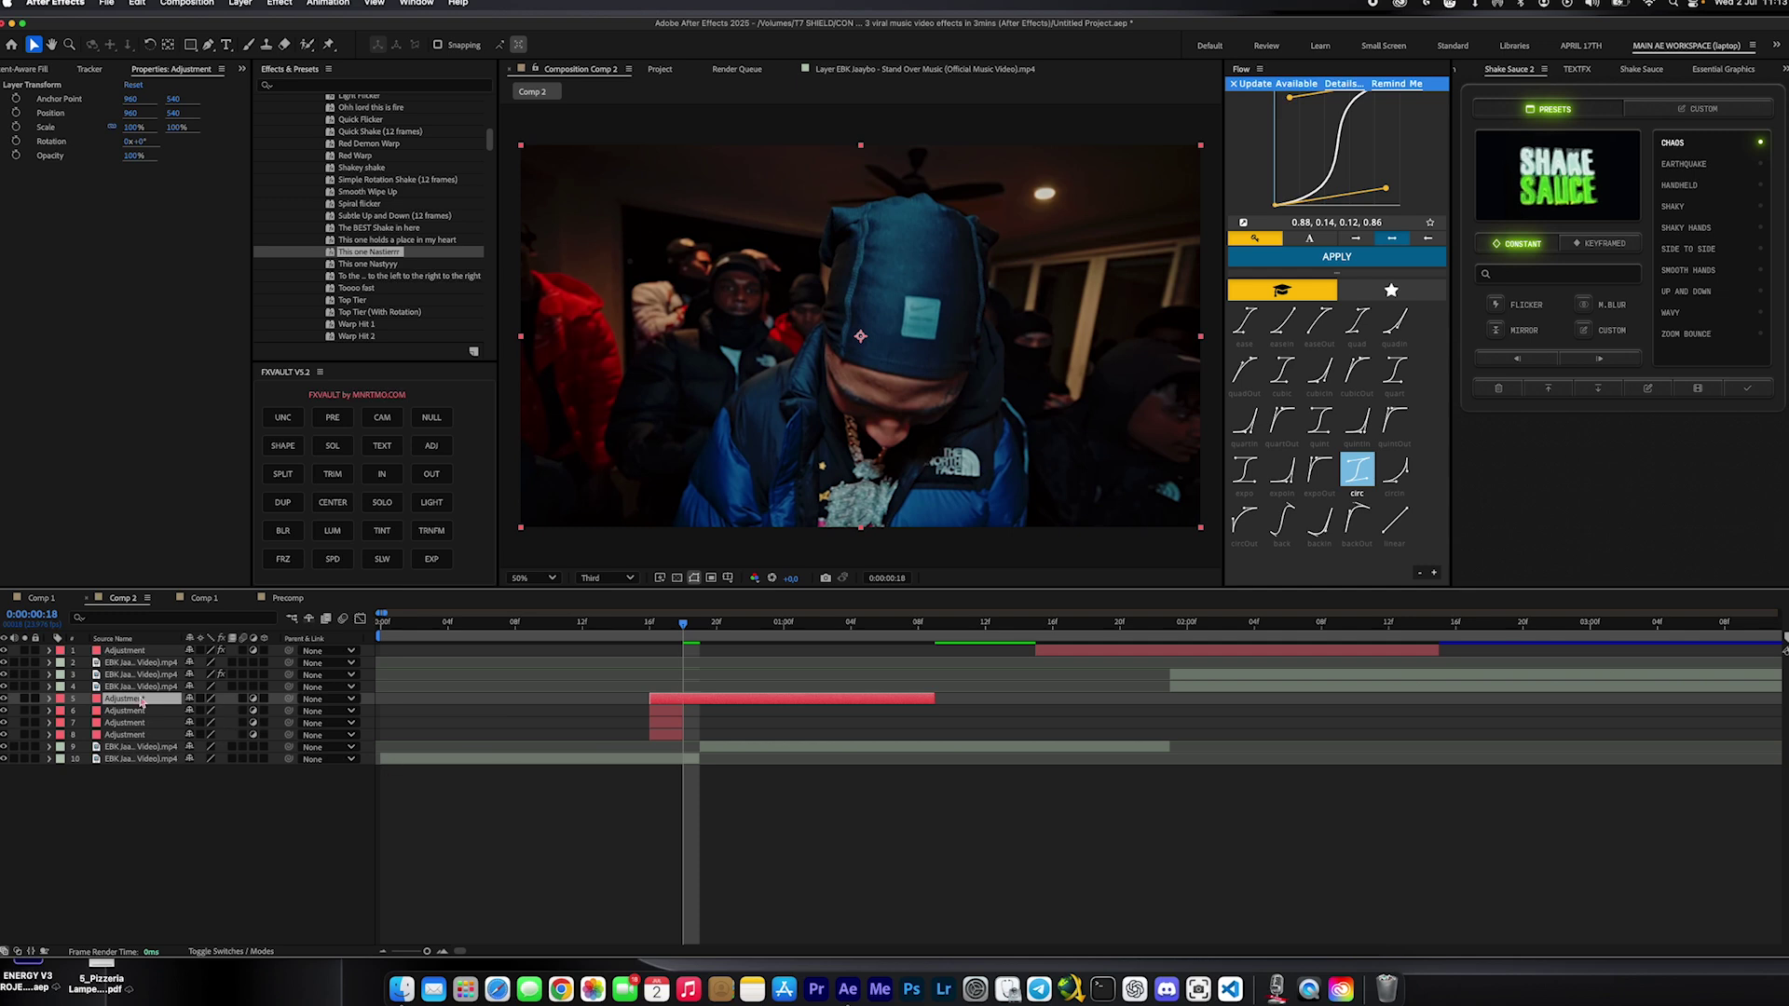
- Move the long adjustment layer down and stagger the short ones across consecutive frames
left_click_drag(141, 700, 136, 745)
left_click(656, 723)
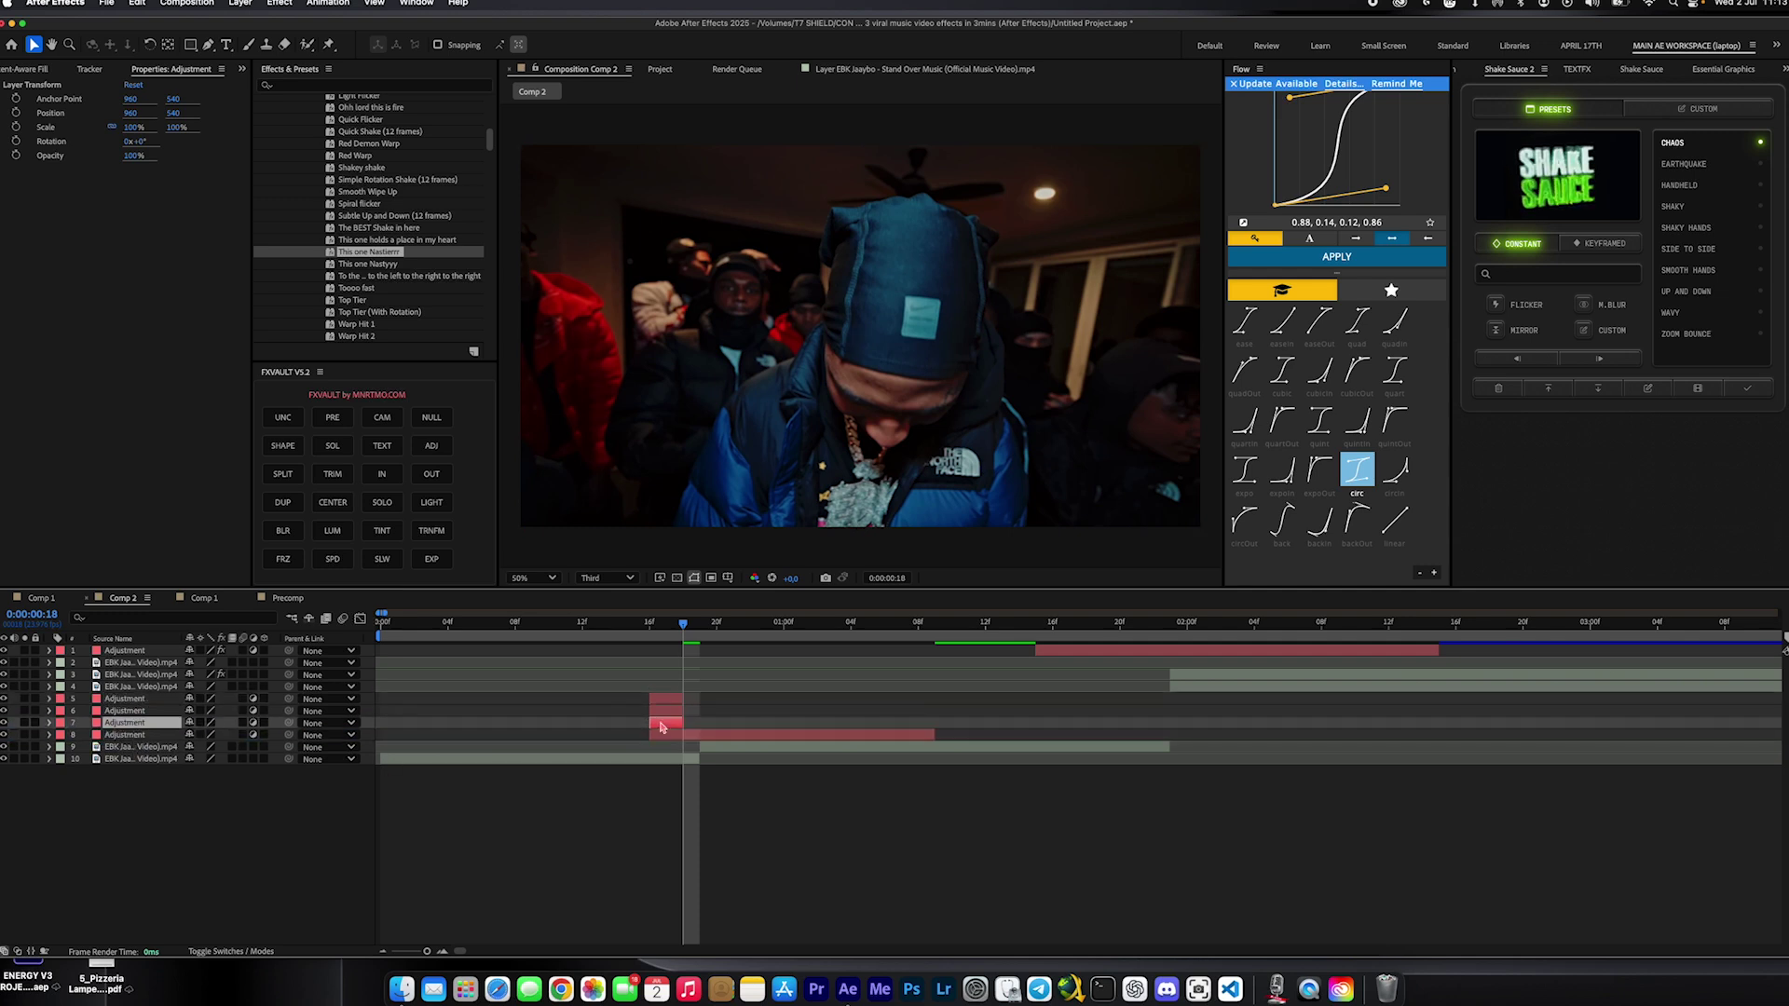
left_click_drag(670, 702, 733, 705)
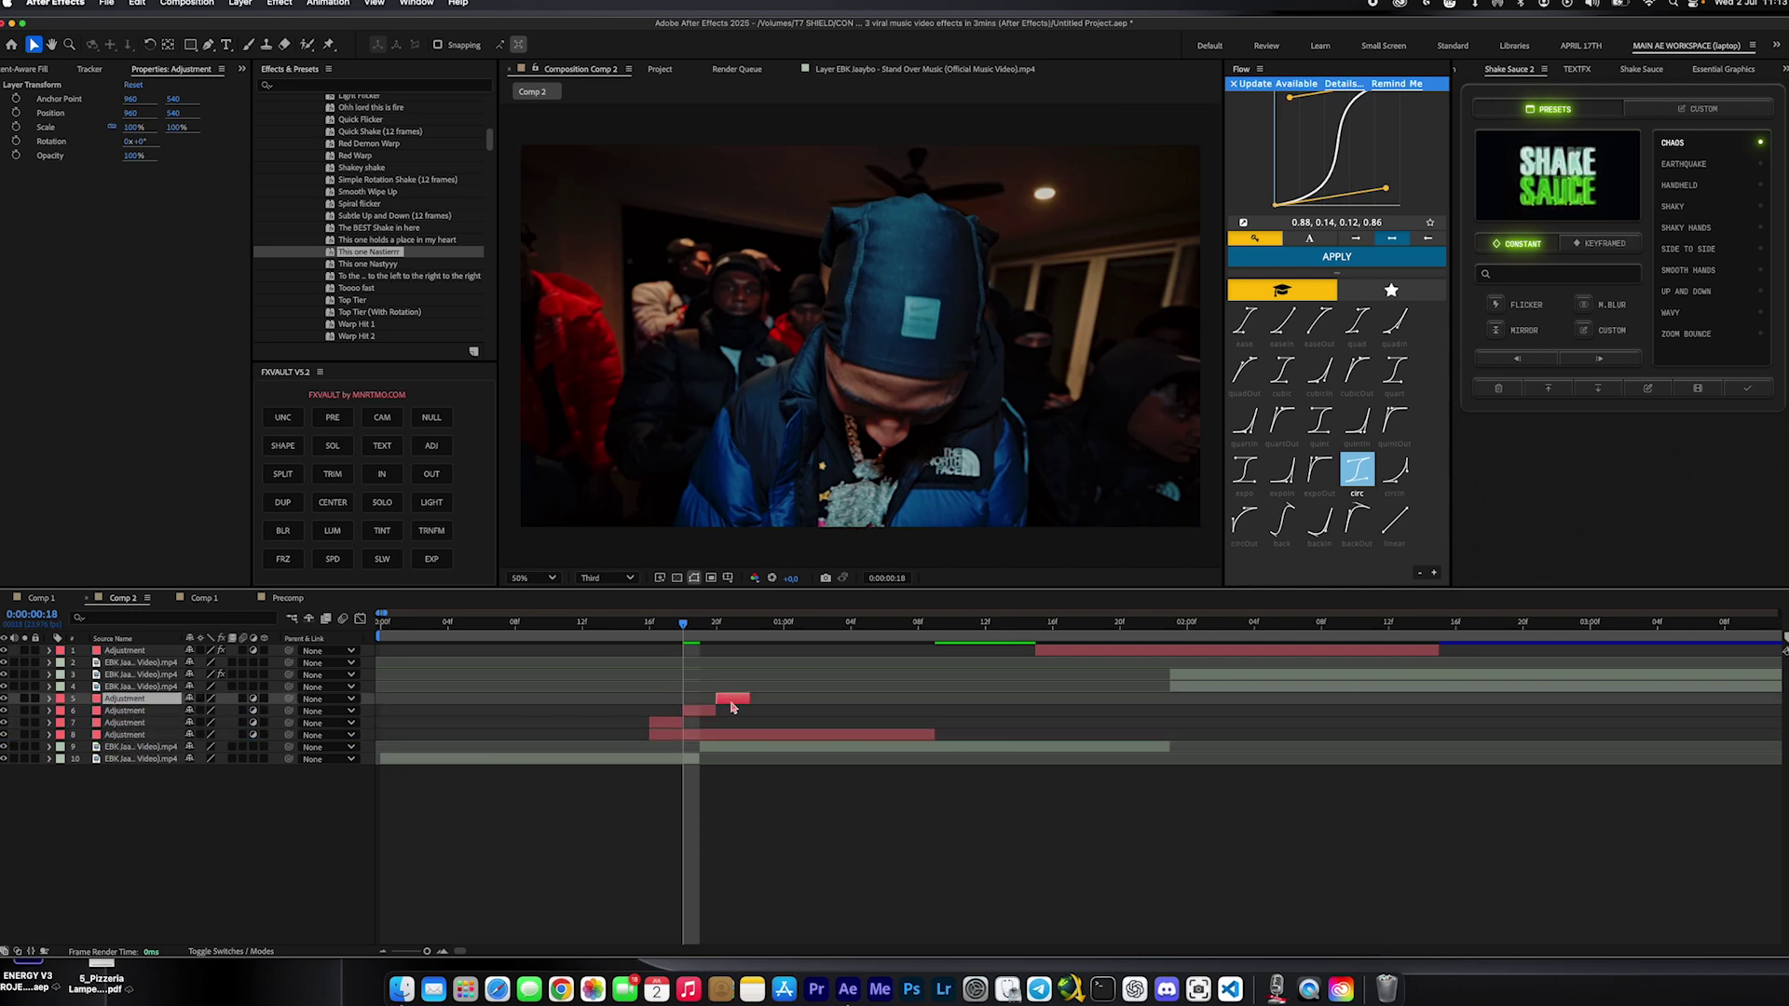
left_click_drag(669, 727, 652, 728)
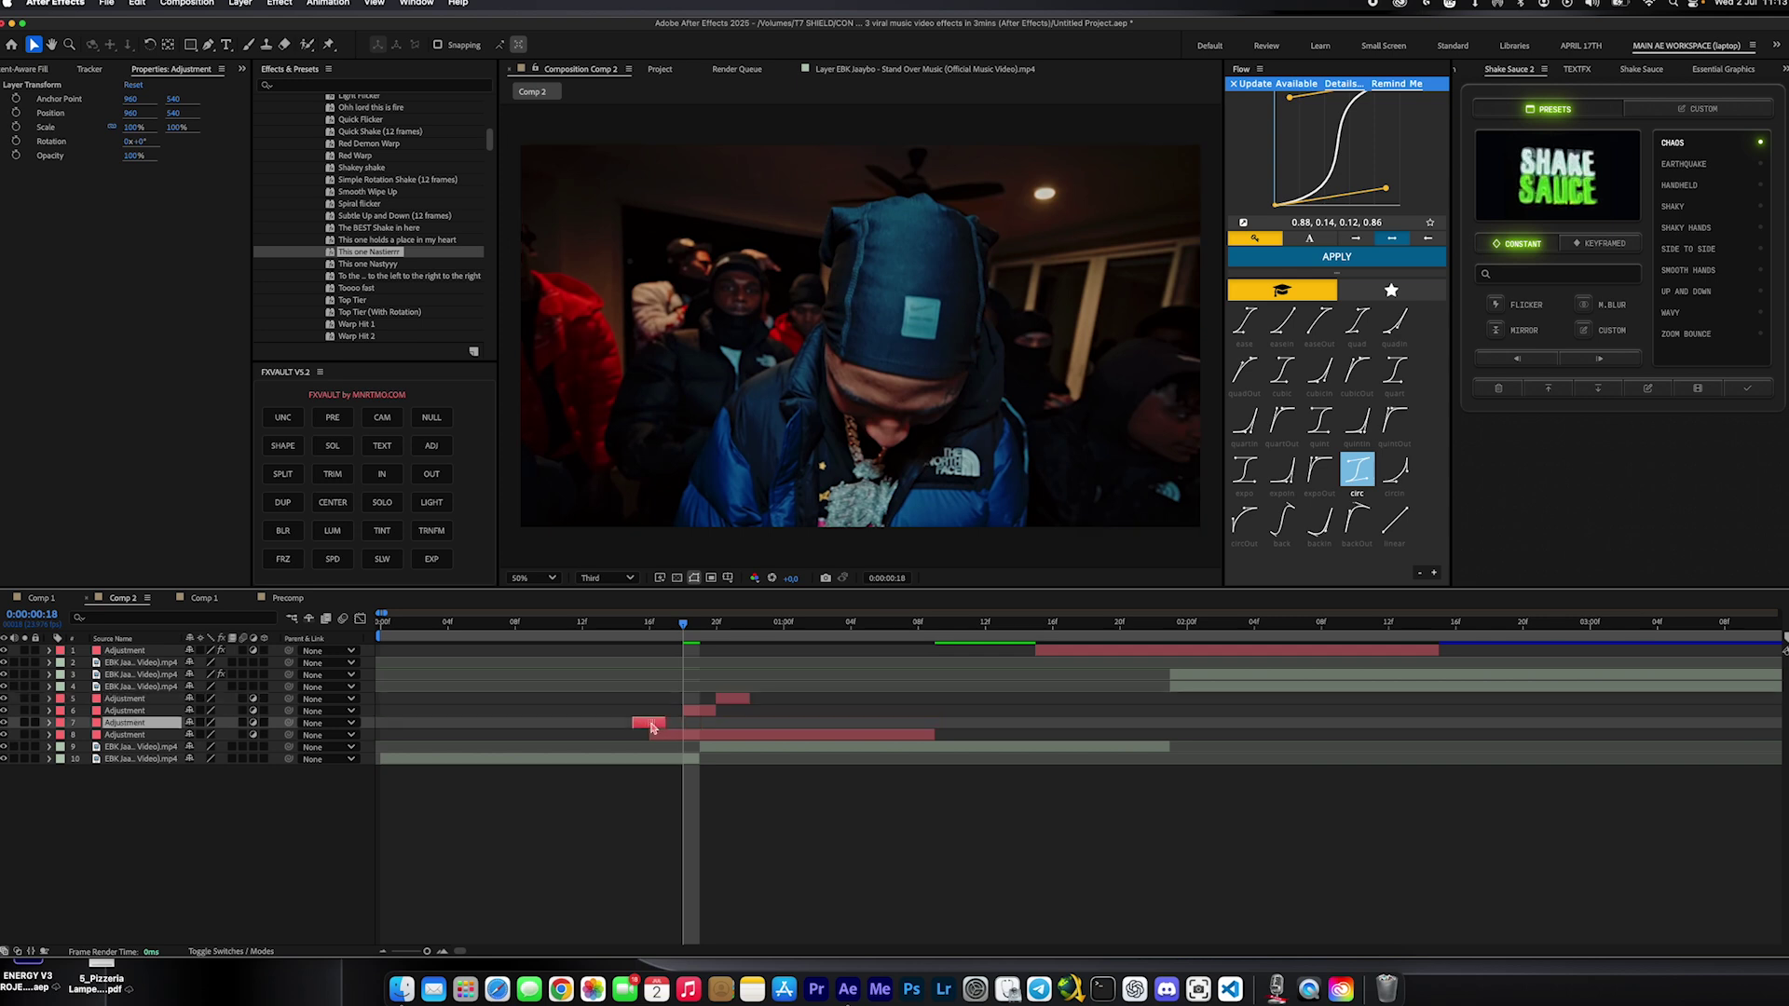
left_click_drag(685, 632, 649, 632)
- Apply the B&W glow and ICYY framer presets to two short adjustment layers
scroll(297, 257, "up", 10)
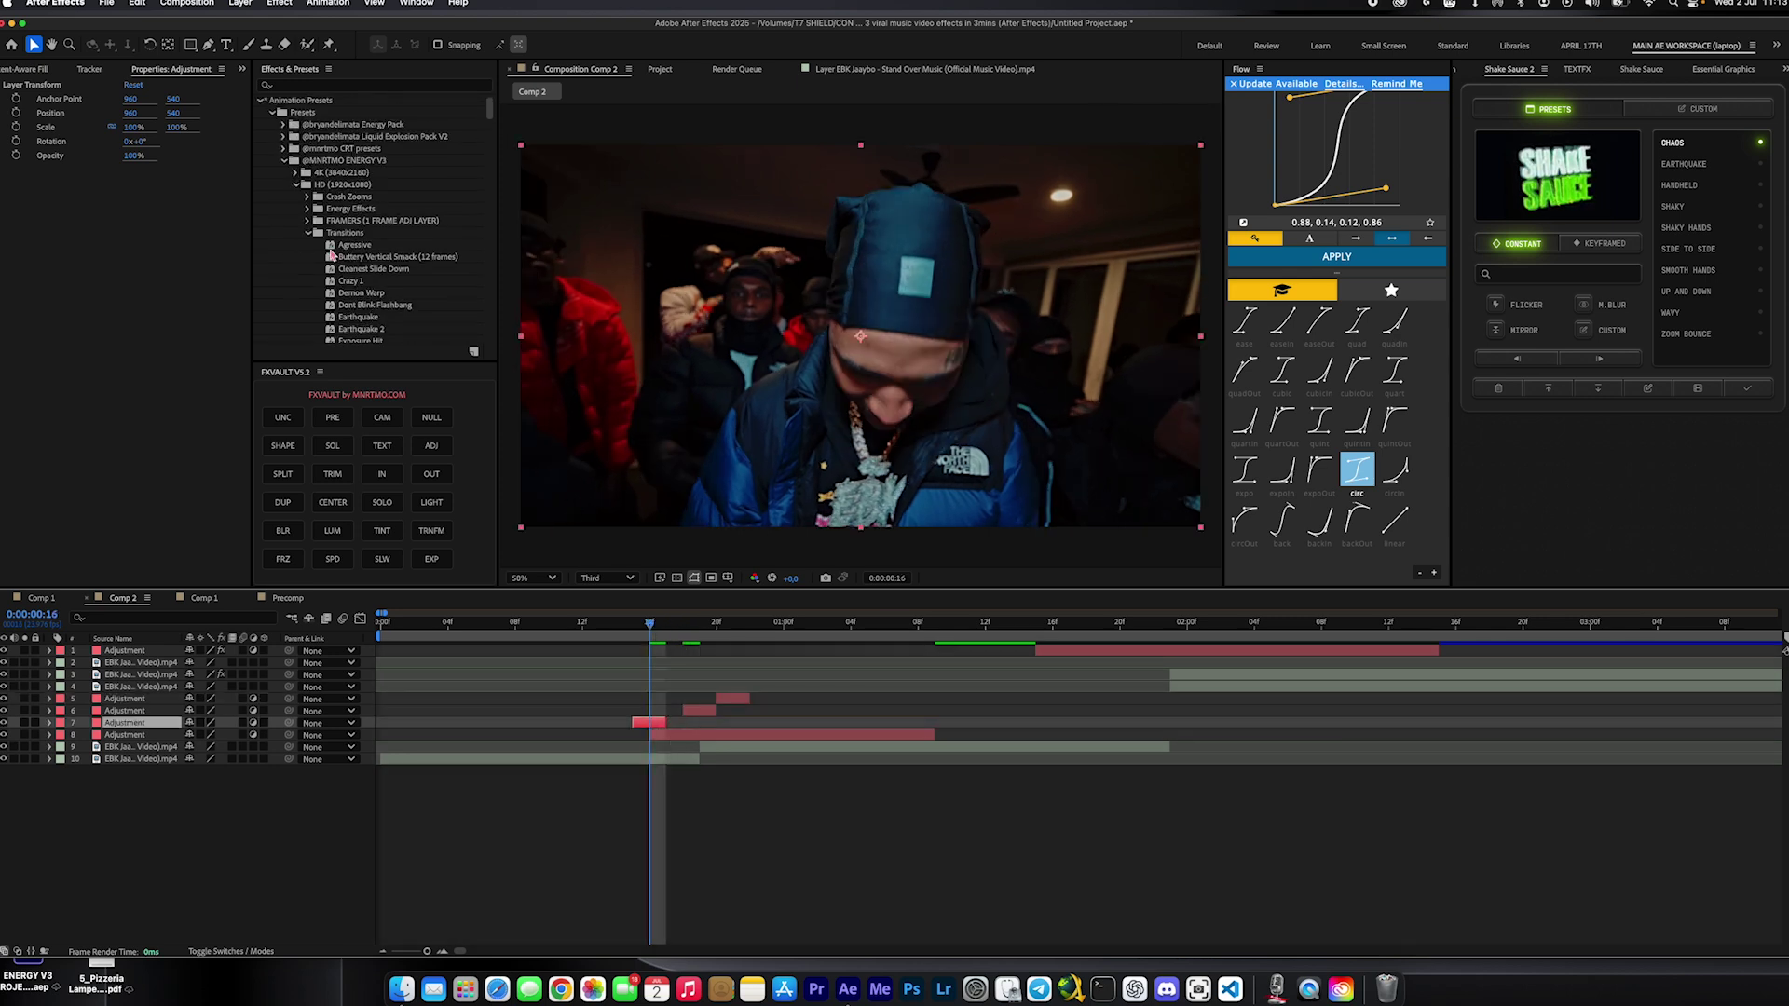
left_click(308, 220)
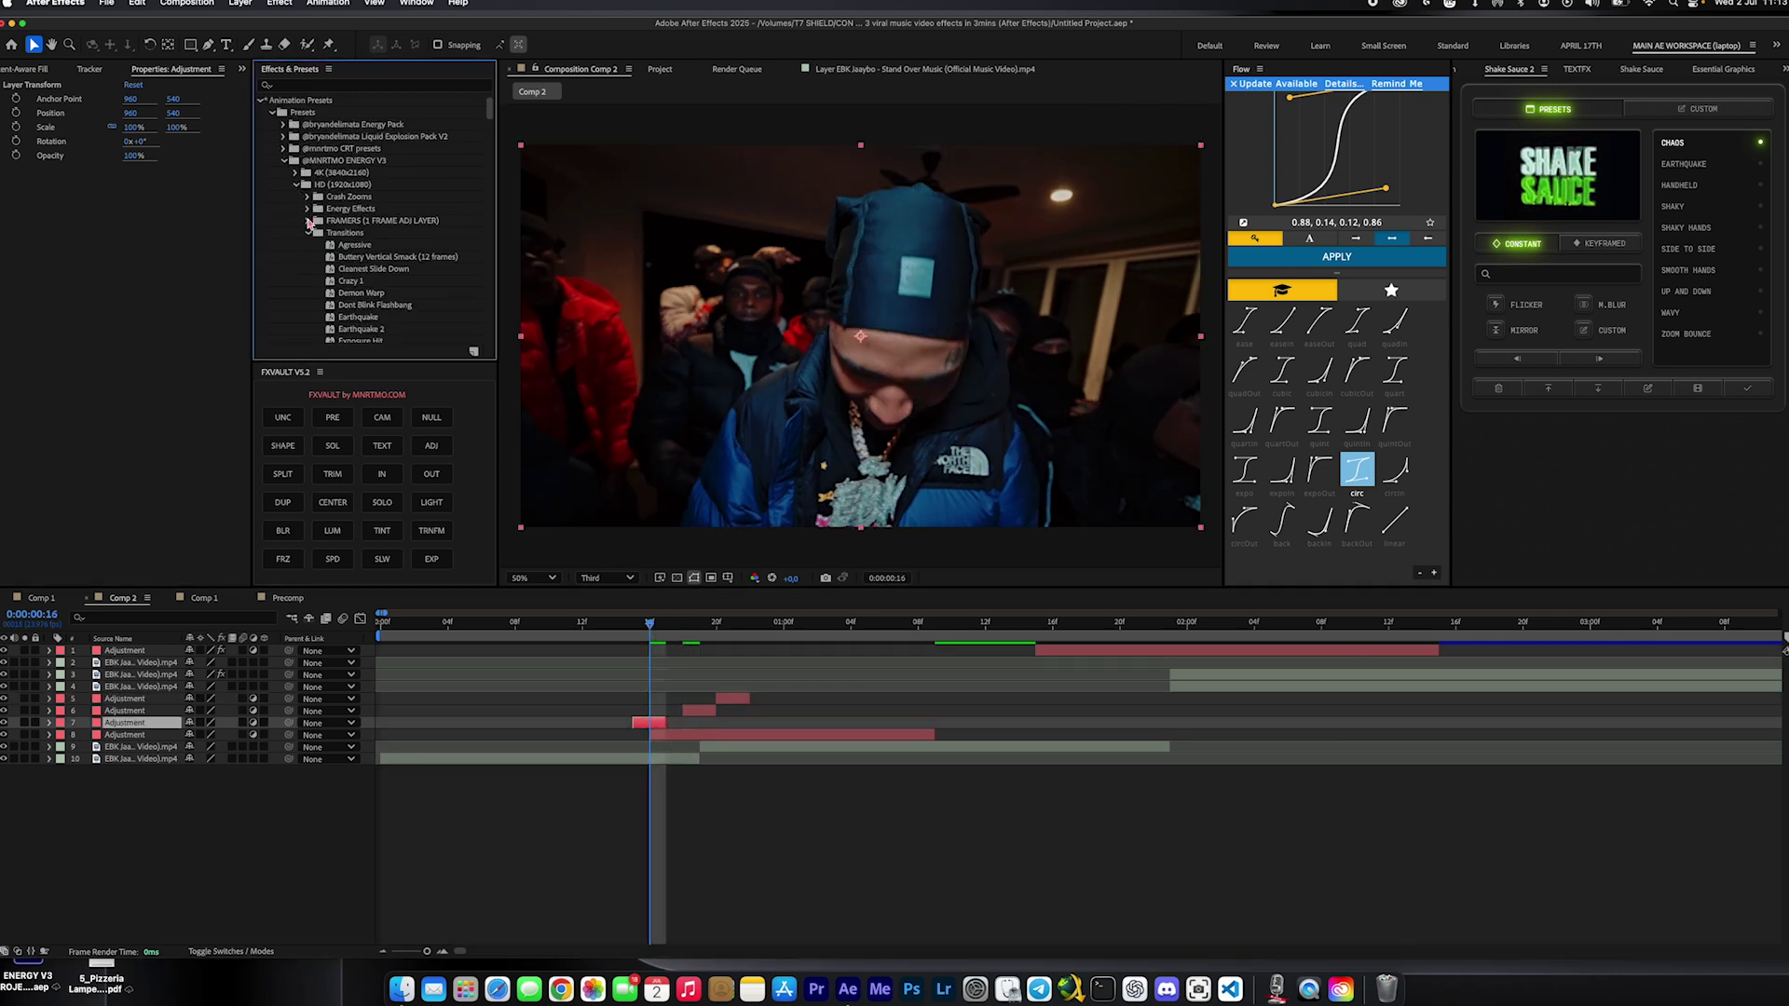
scroll(358, 186, "down", 5)
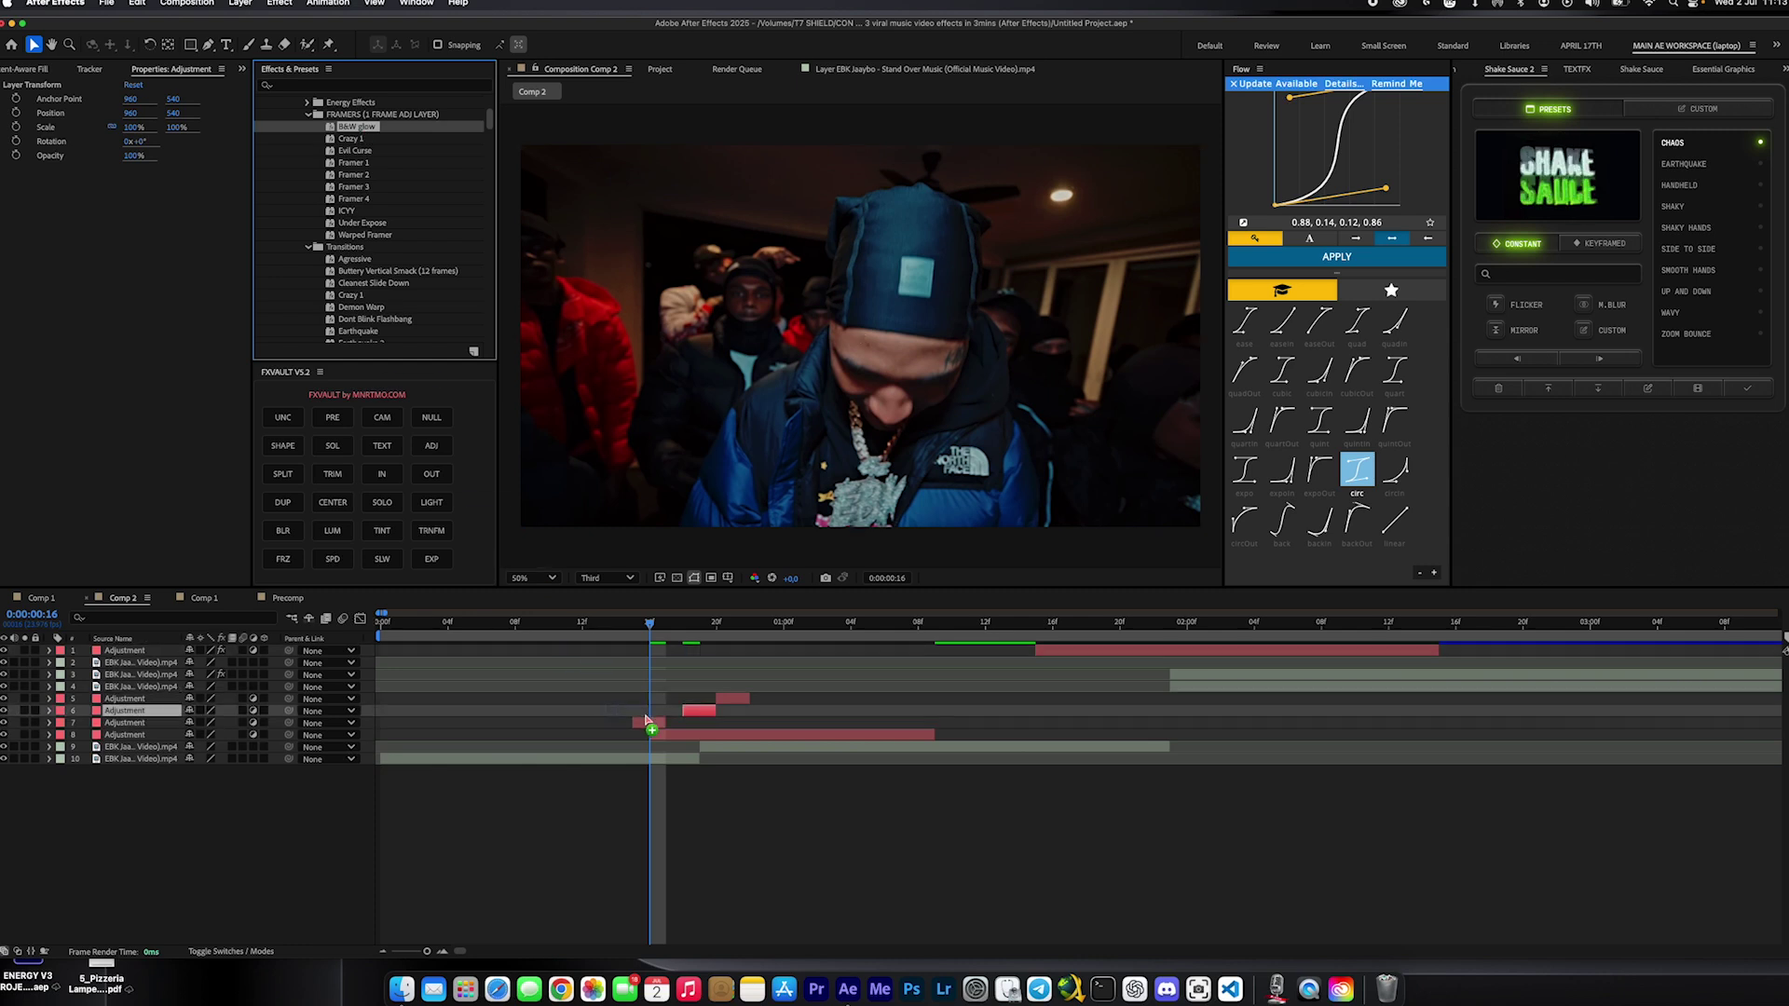
left_click_drag(356, 126, 649, 723)
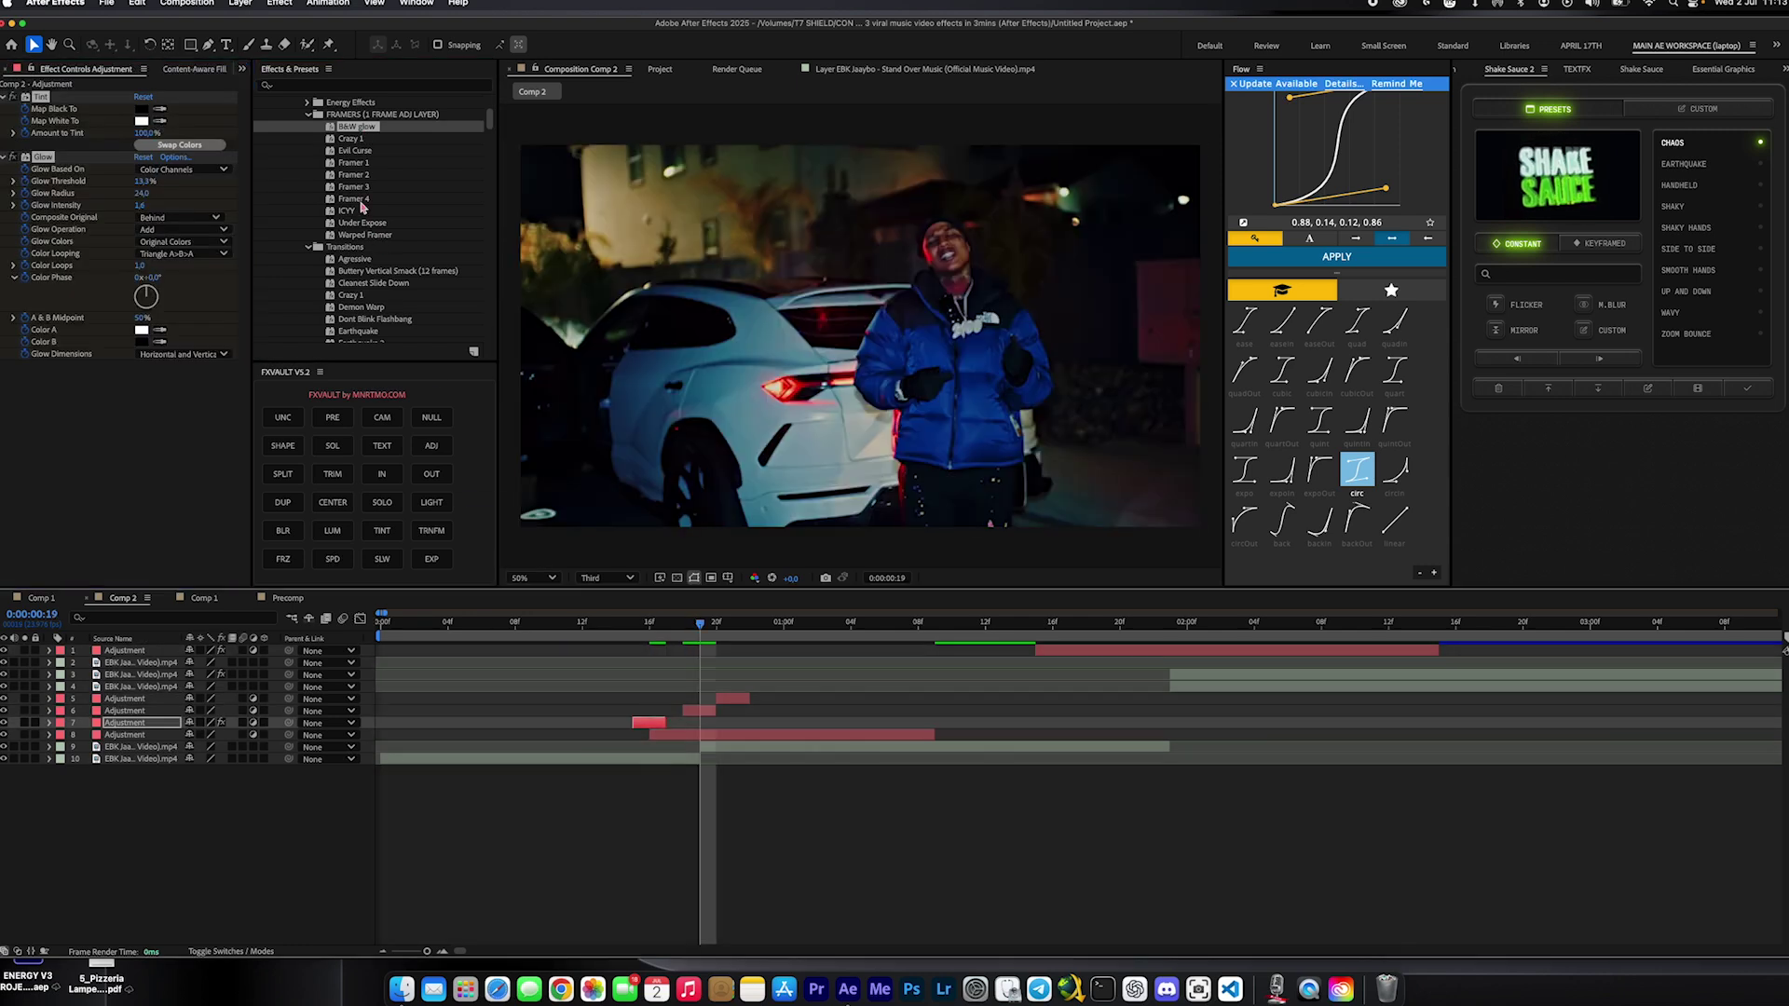
left_click(359, 213)
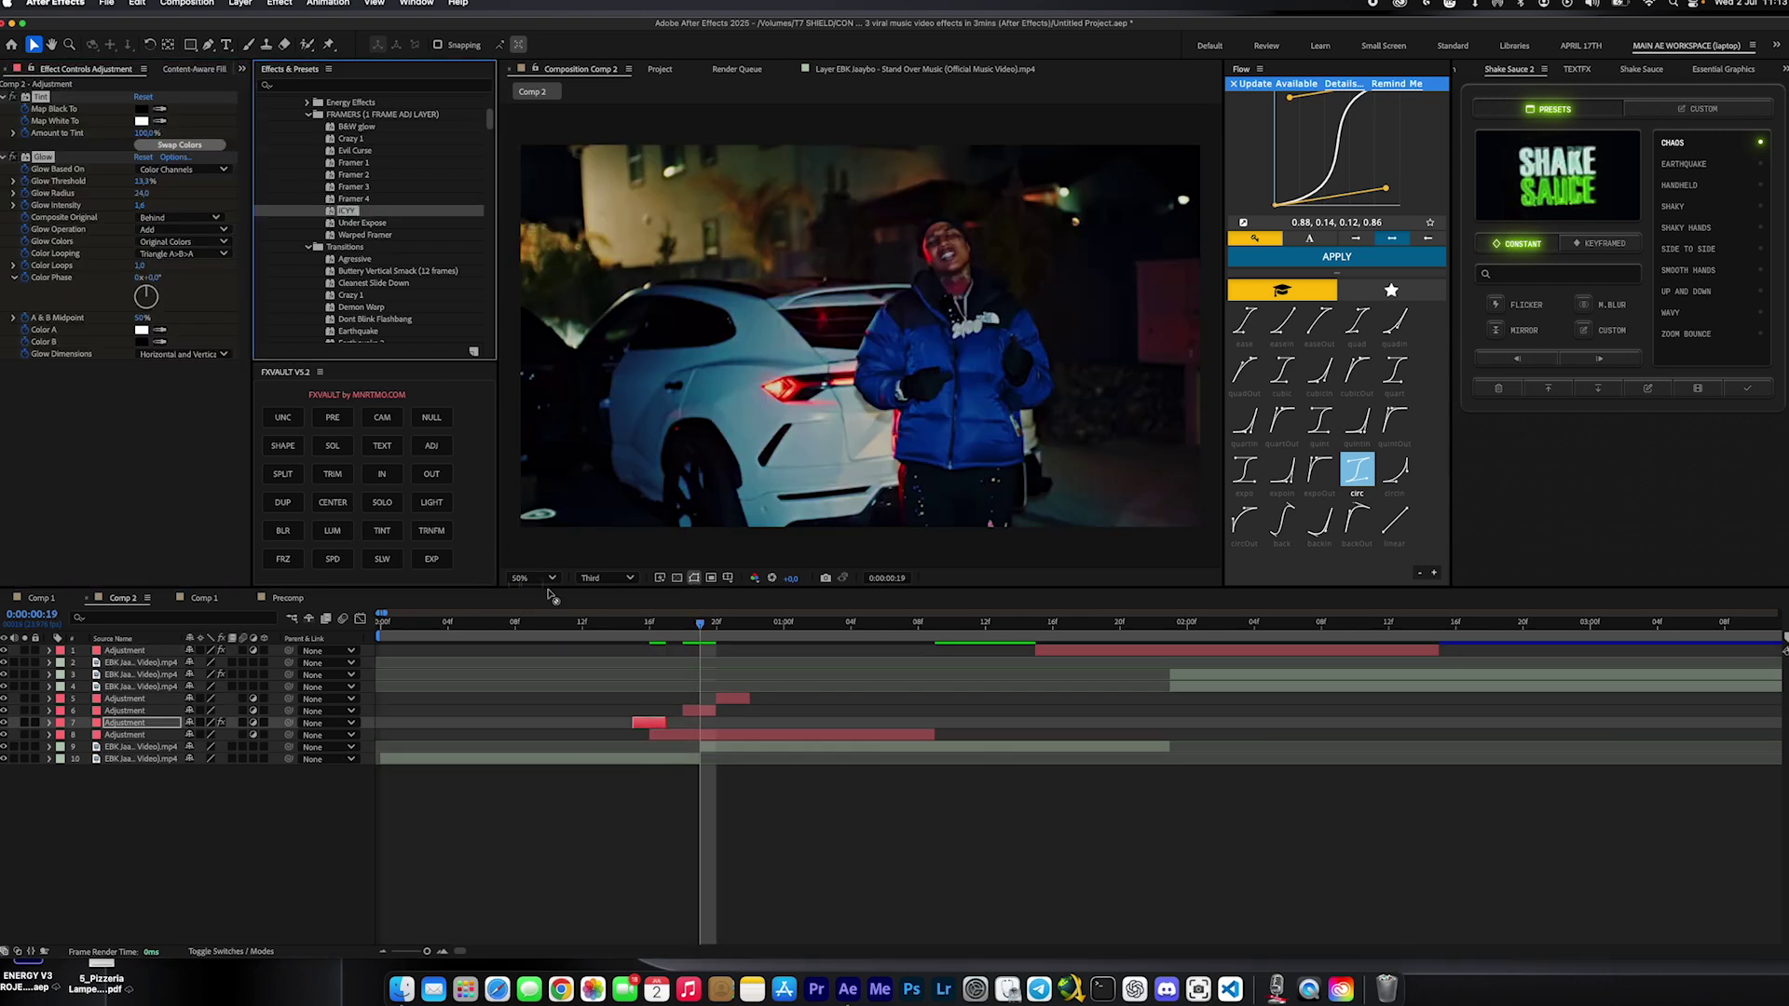
left_click_drag(549, 595, 703, 712)
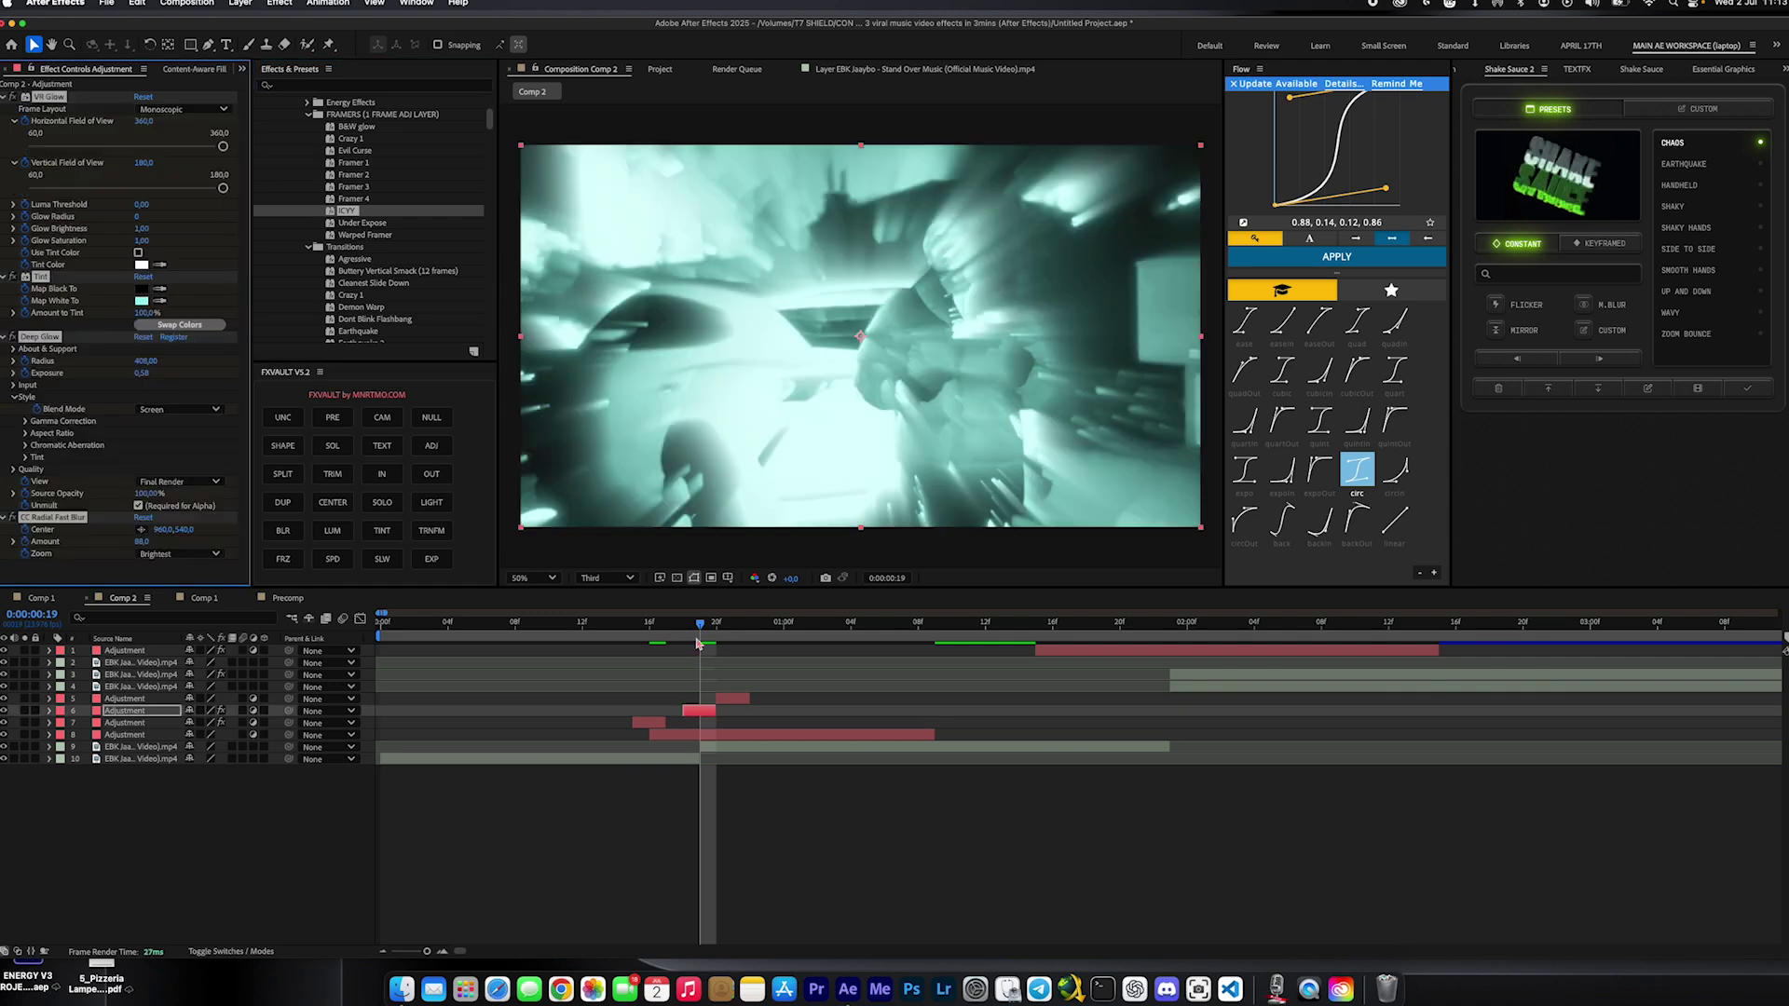
left_click_drag(698, 626, 694, 630)
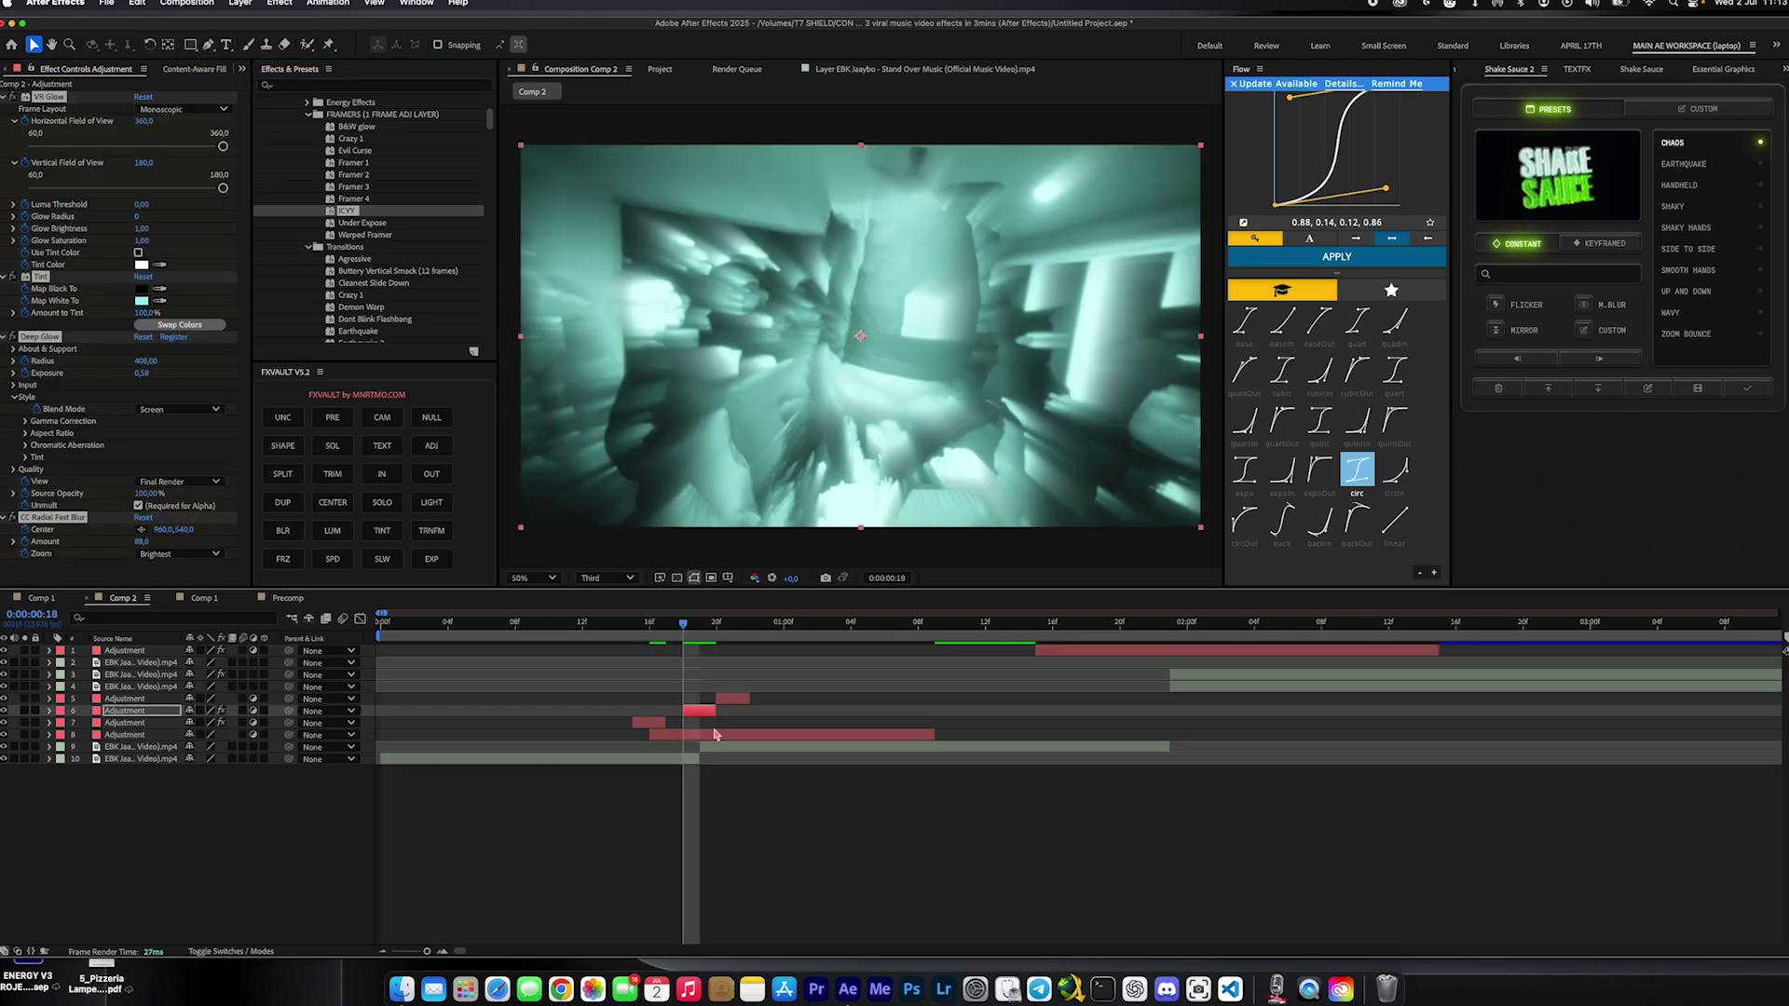
- Trim the ICYY layer's start and apply Evil Curse and Framer 1 to the remaining layers
scroll(625, 718, "up", 3)
left_click_drag(554, 710, 665, 698)
left_click(445, 723)
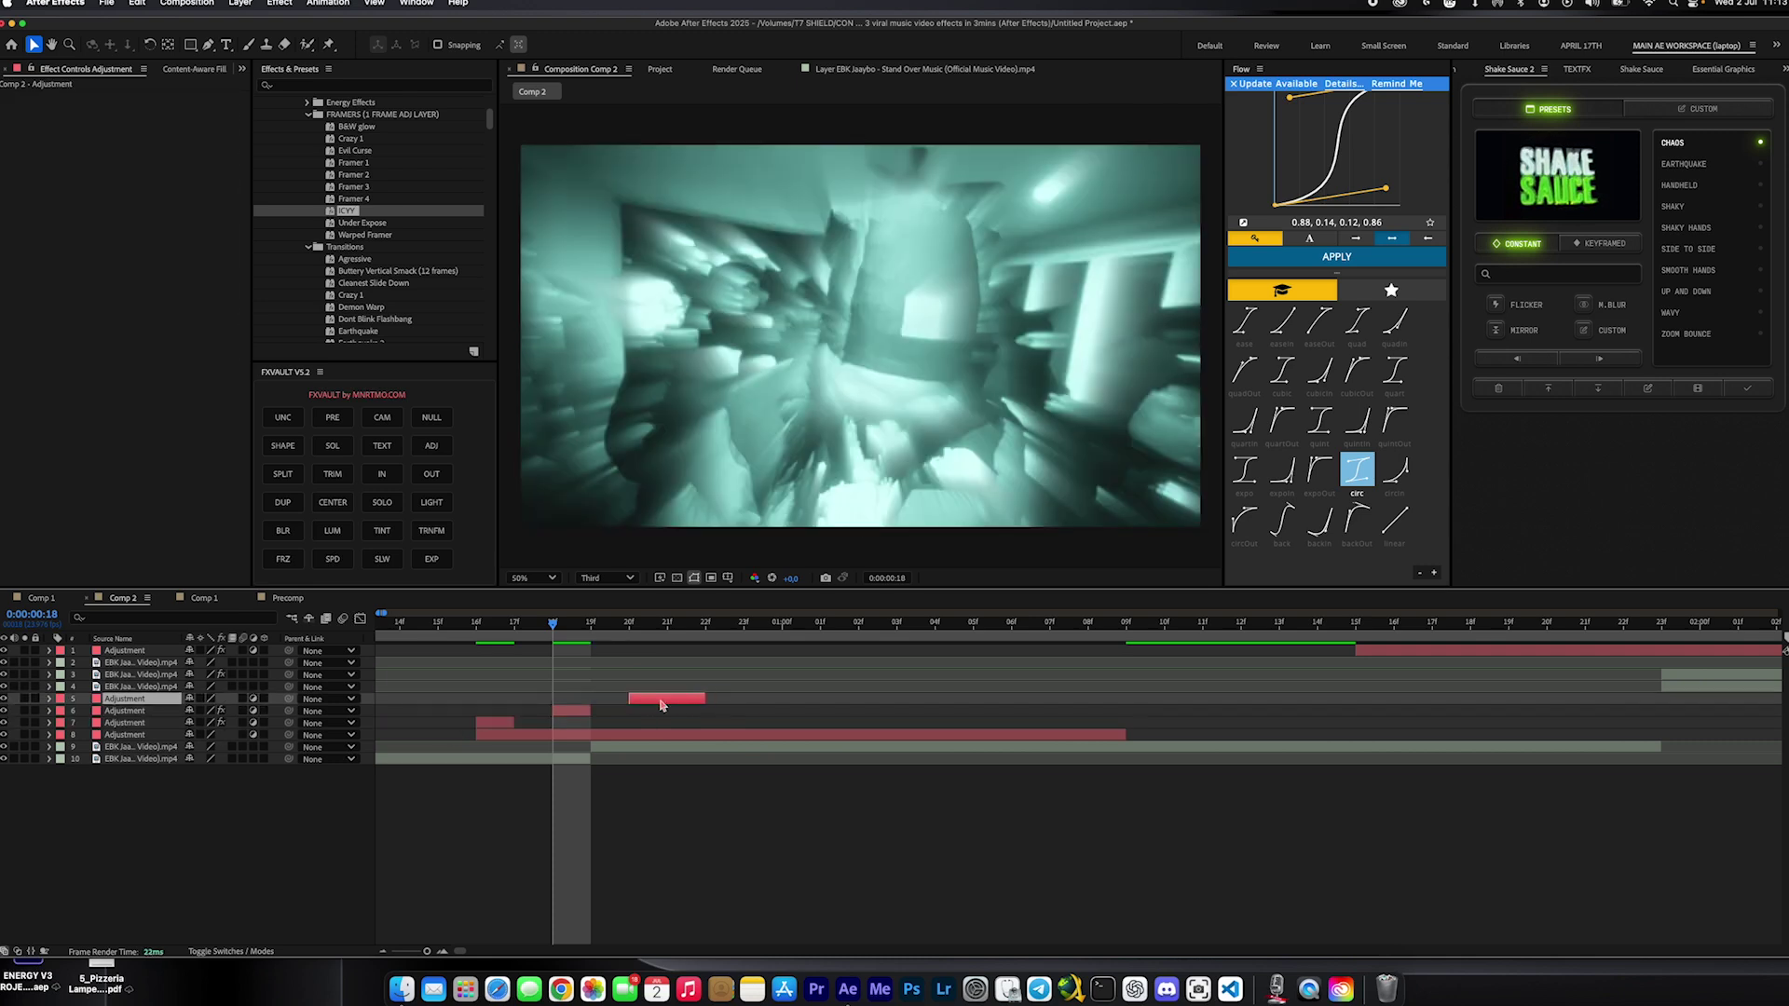
left_click_drag(541, 645, 632, 659)
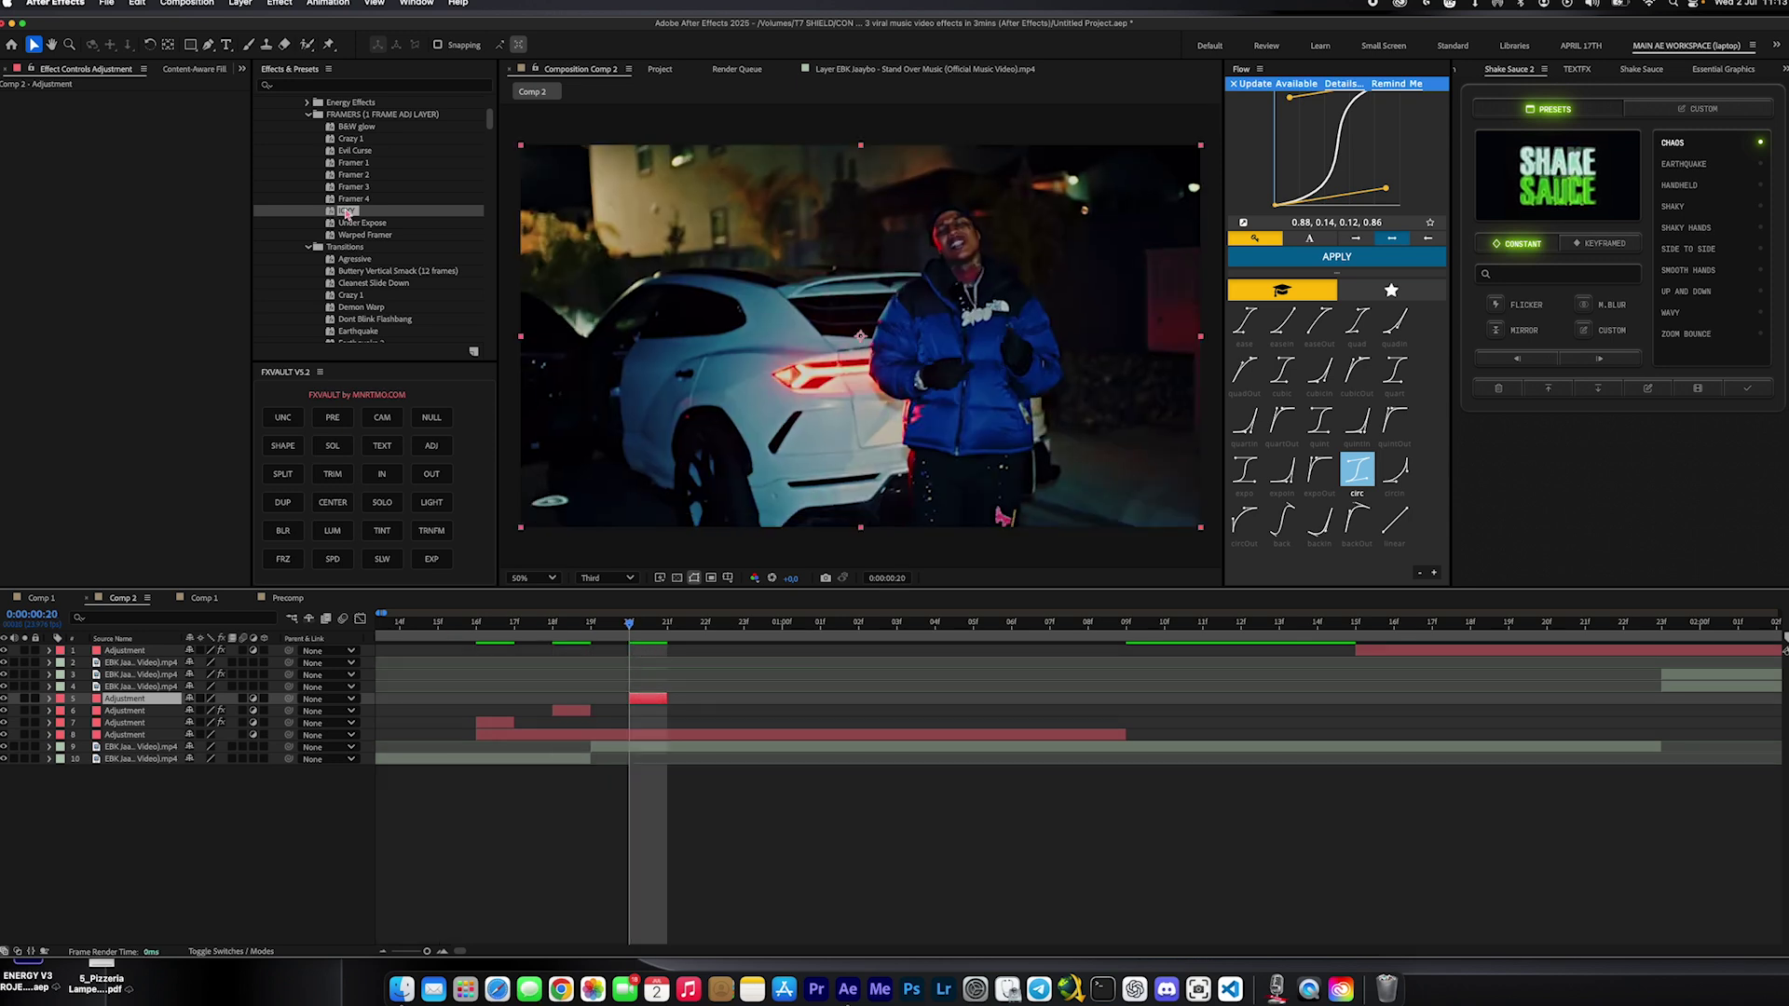
left_click_drag(354, 150, 641, 705)
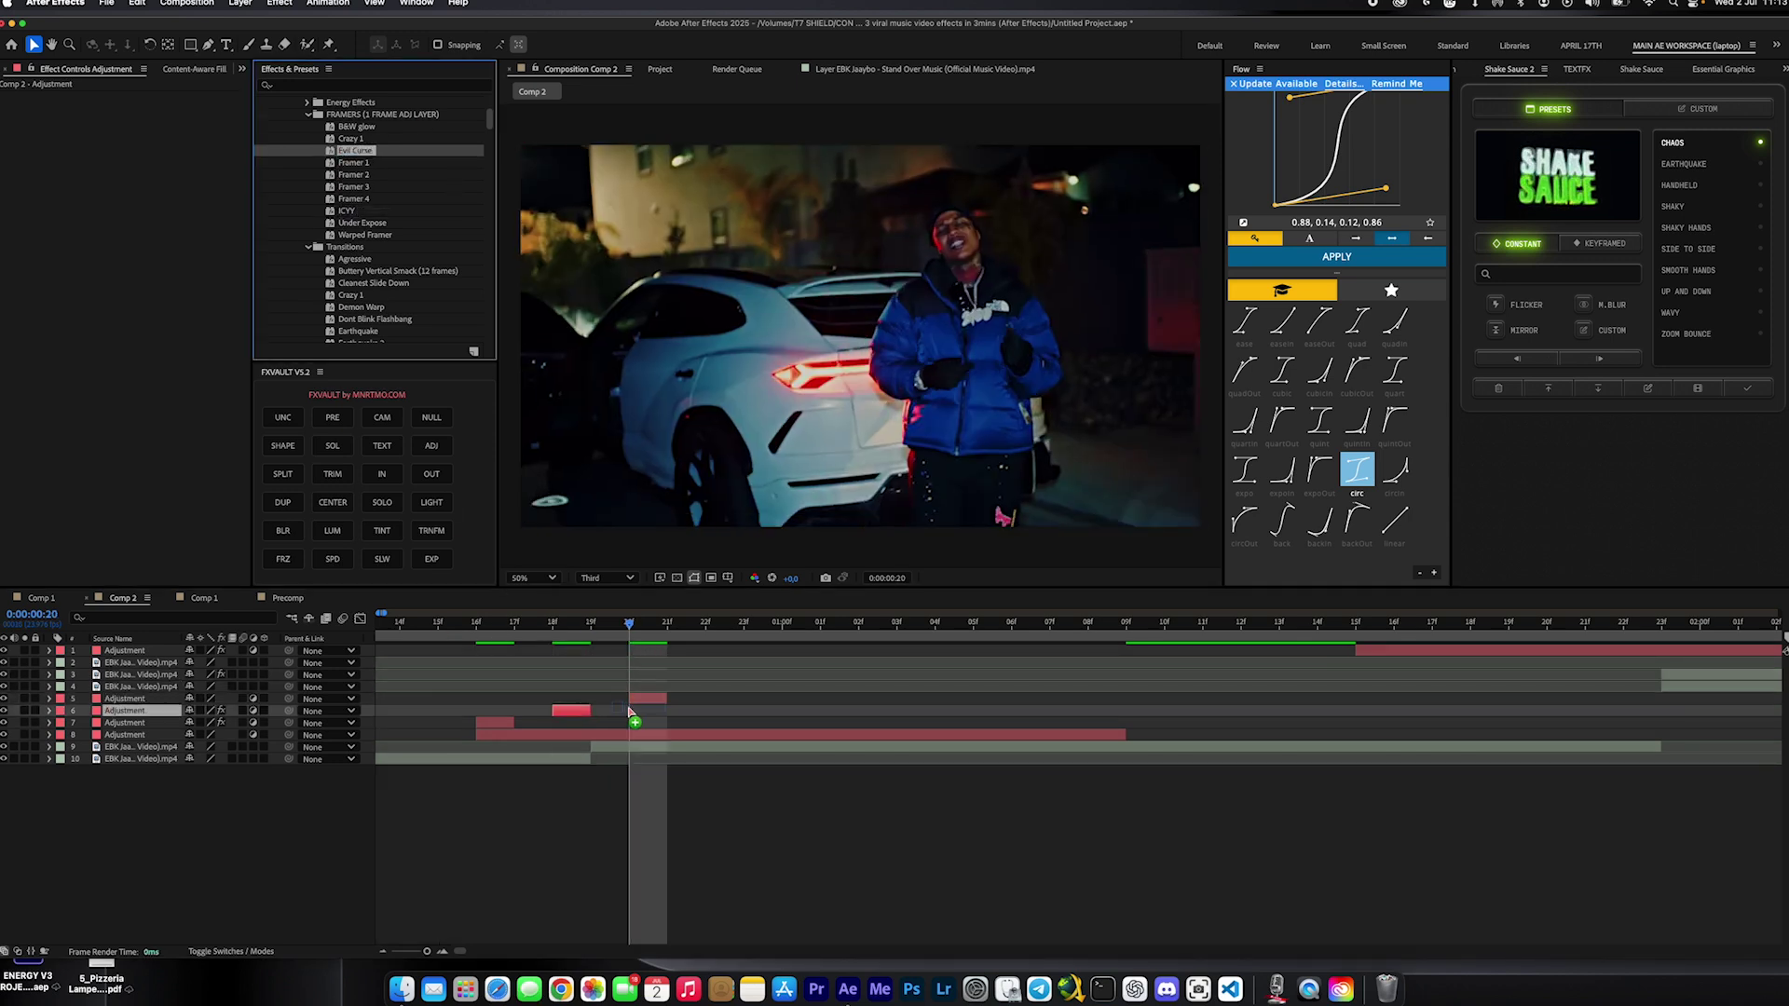
left_click_drag(354, 162, 1039, 725)
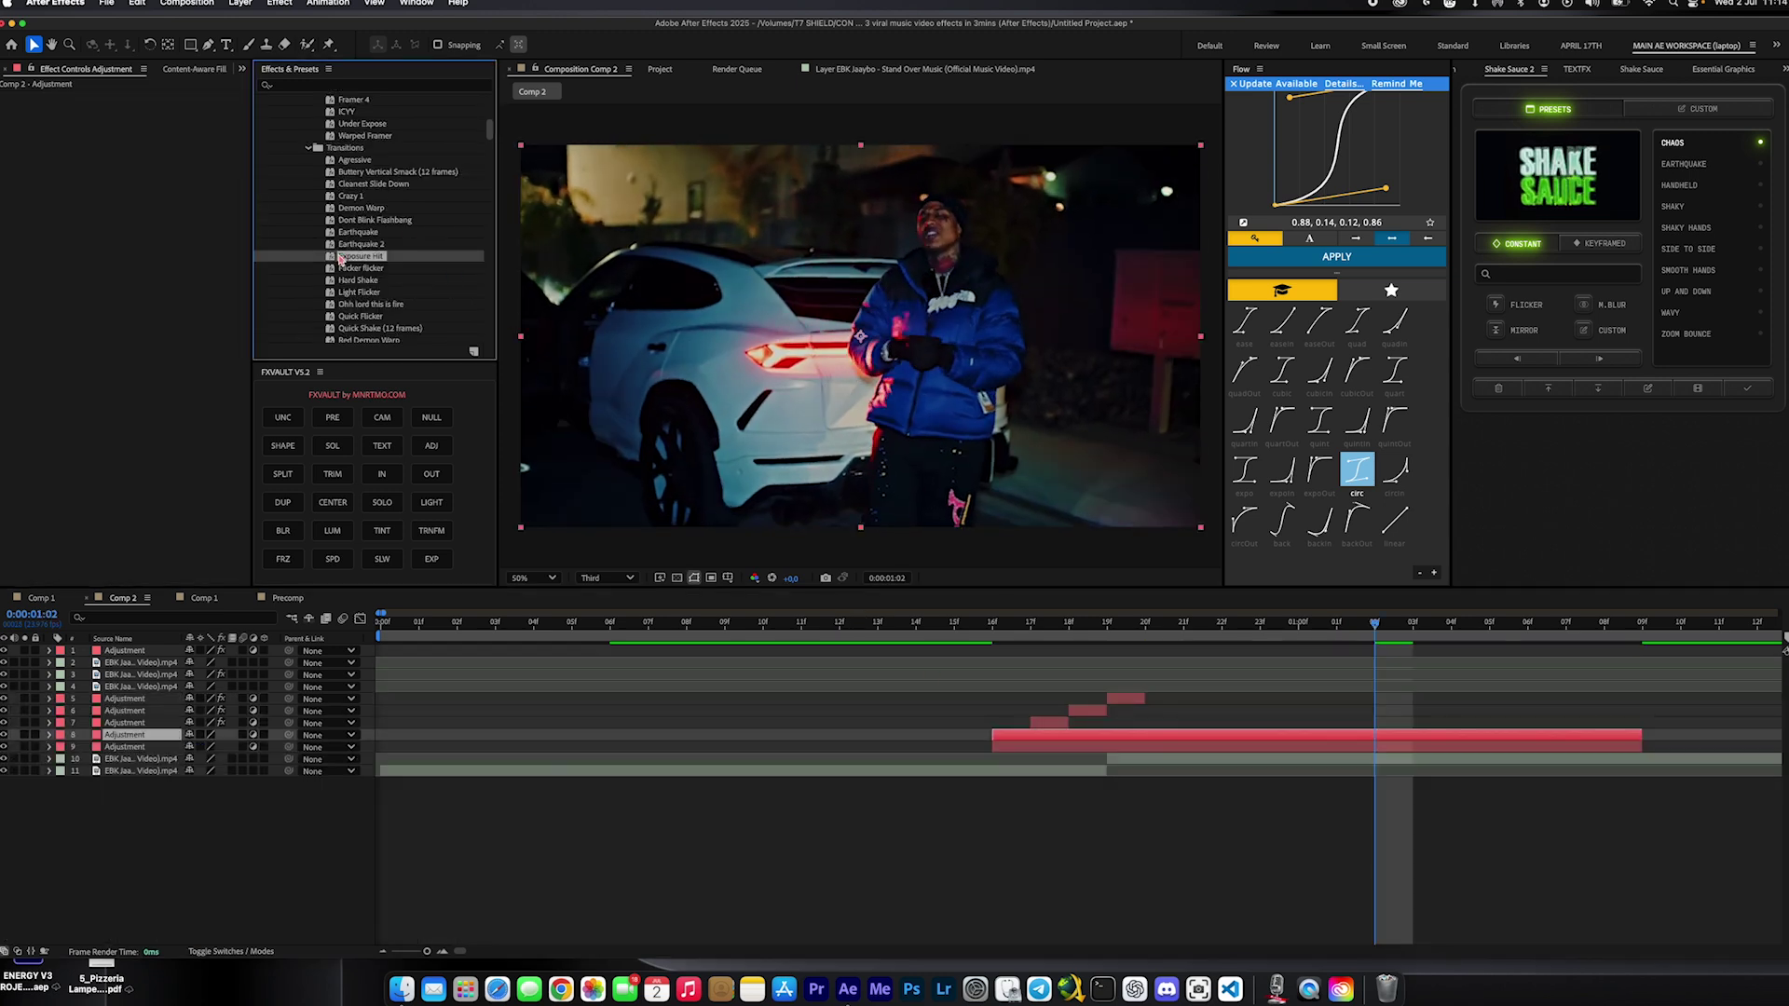
- Apply Earthquake 2, then The BEST Shake in here, to the long adjustment layer, previewing each
left_click_drag(358, 244, 1067, 739)
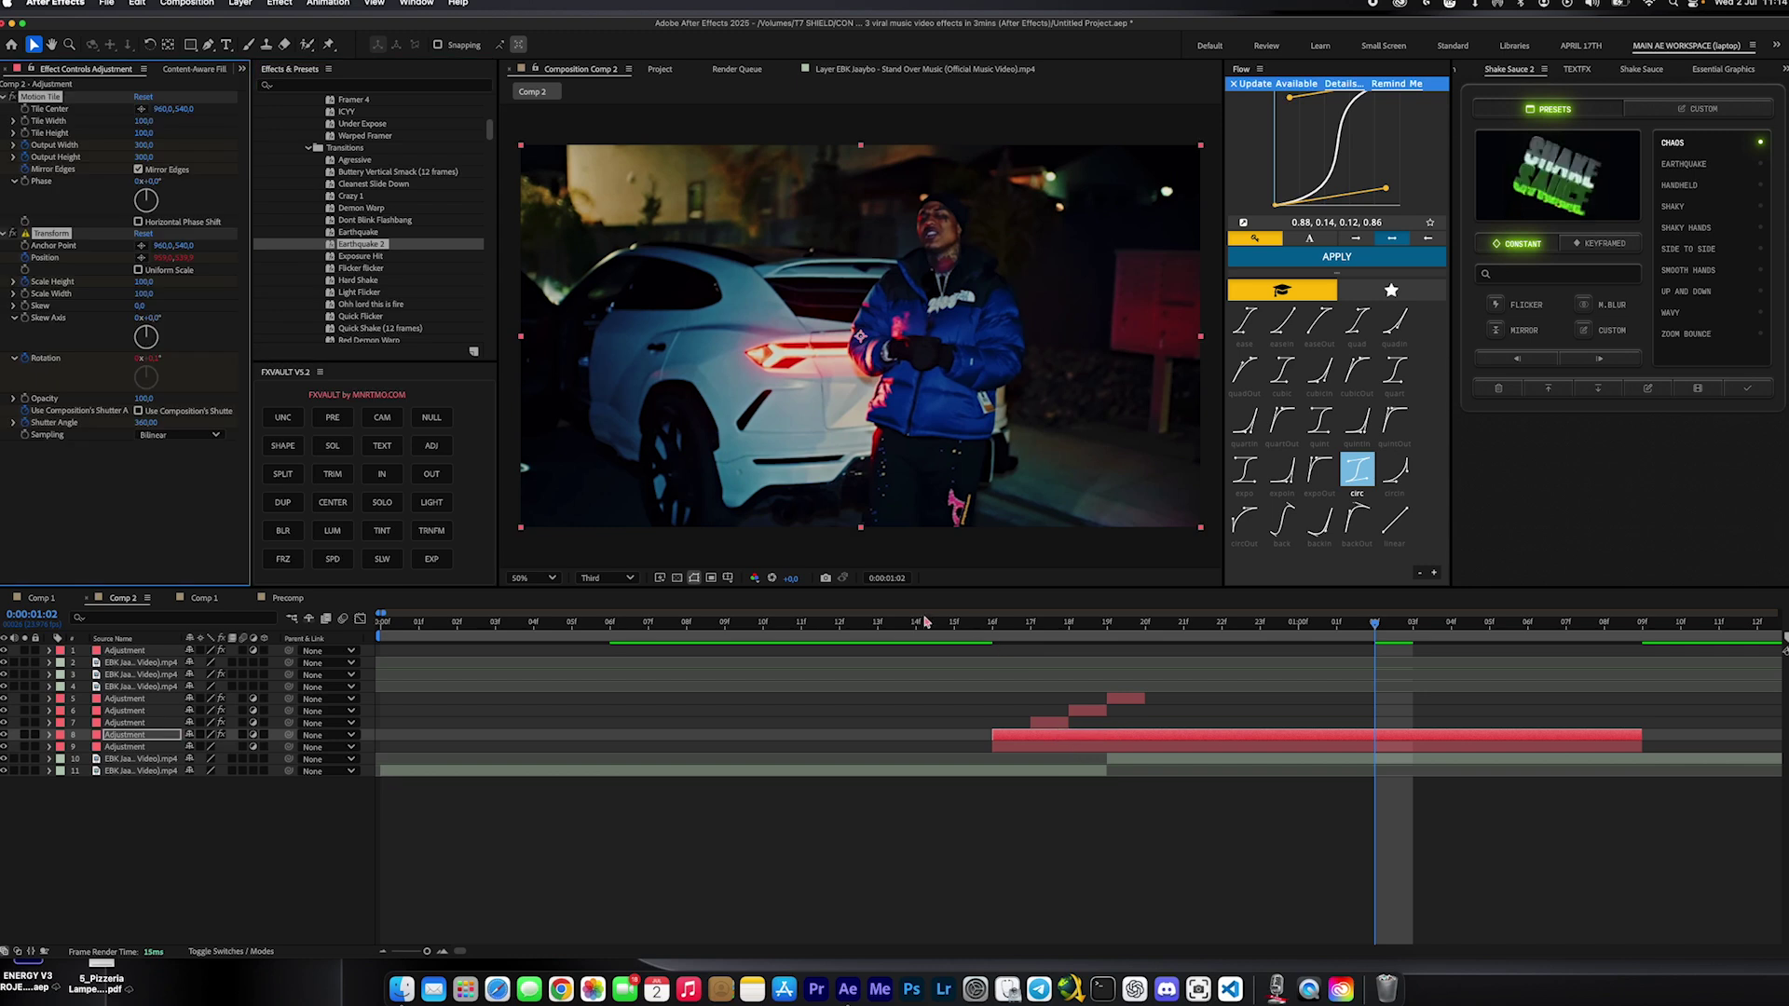
key("space")
key("space")
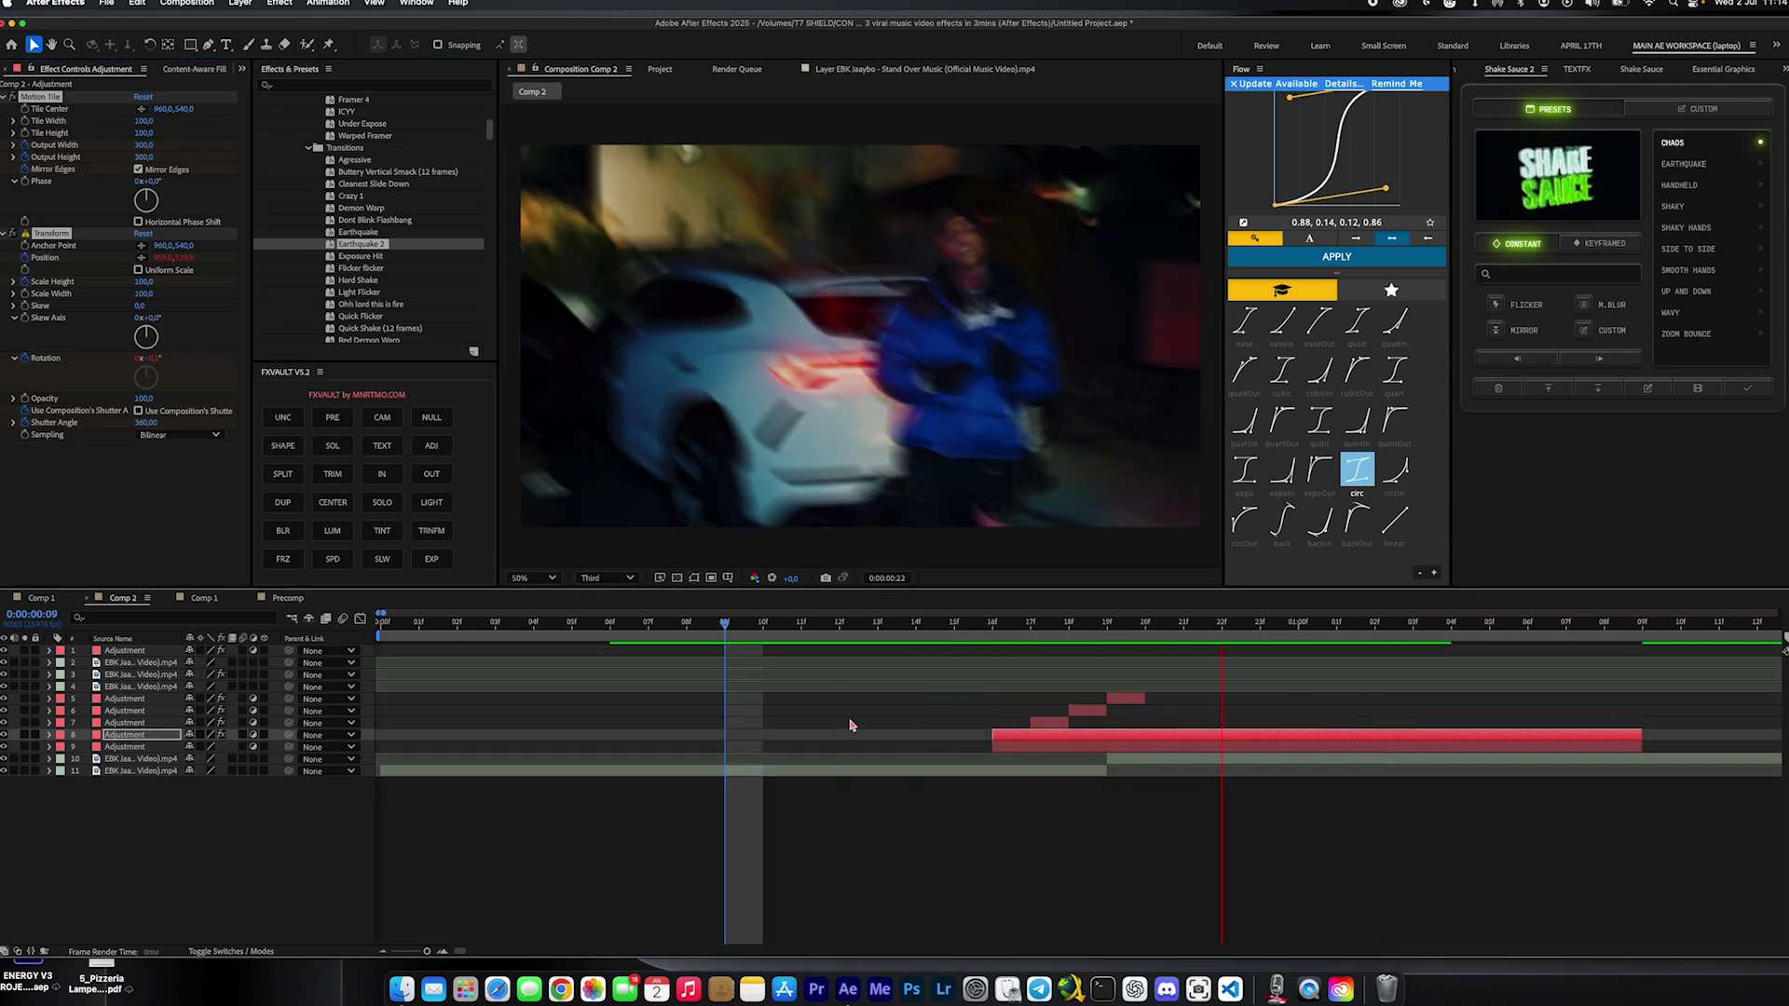
left_click(373, 279)
scroll(387, 287, "down", 3)
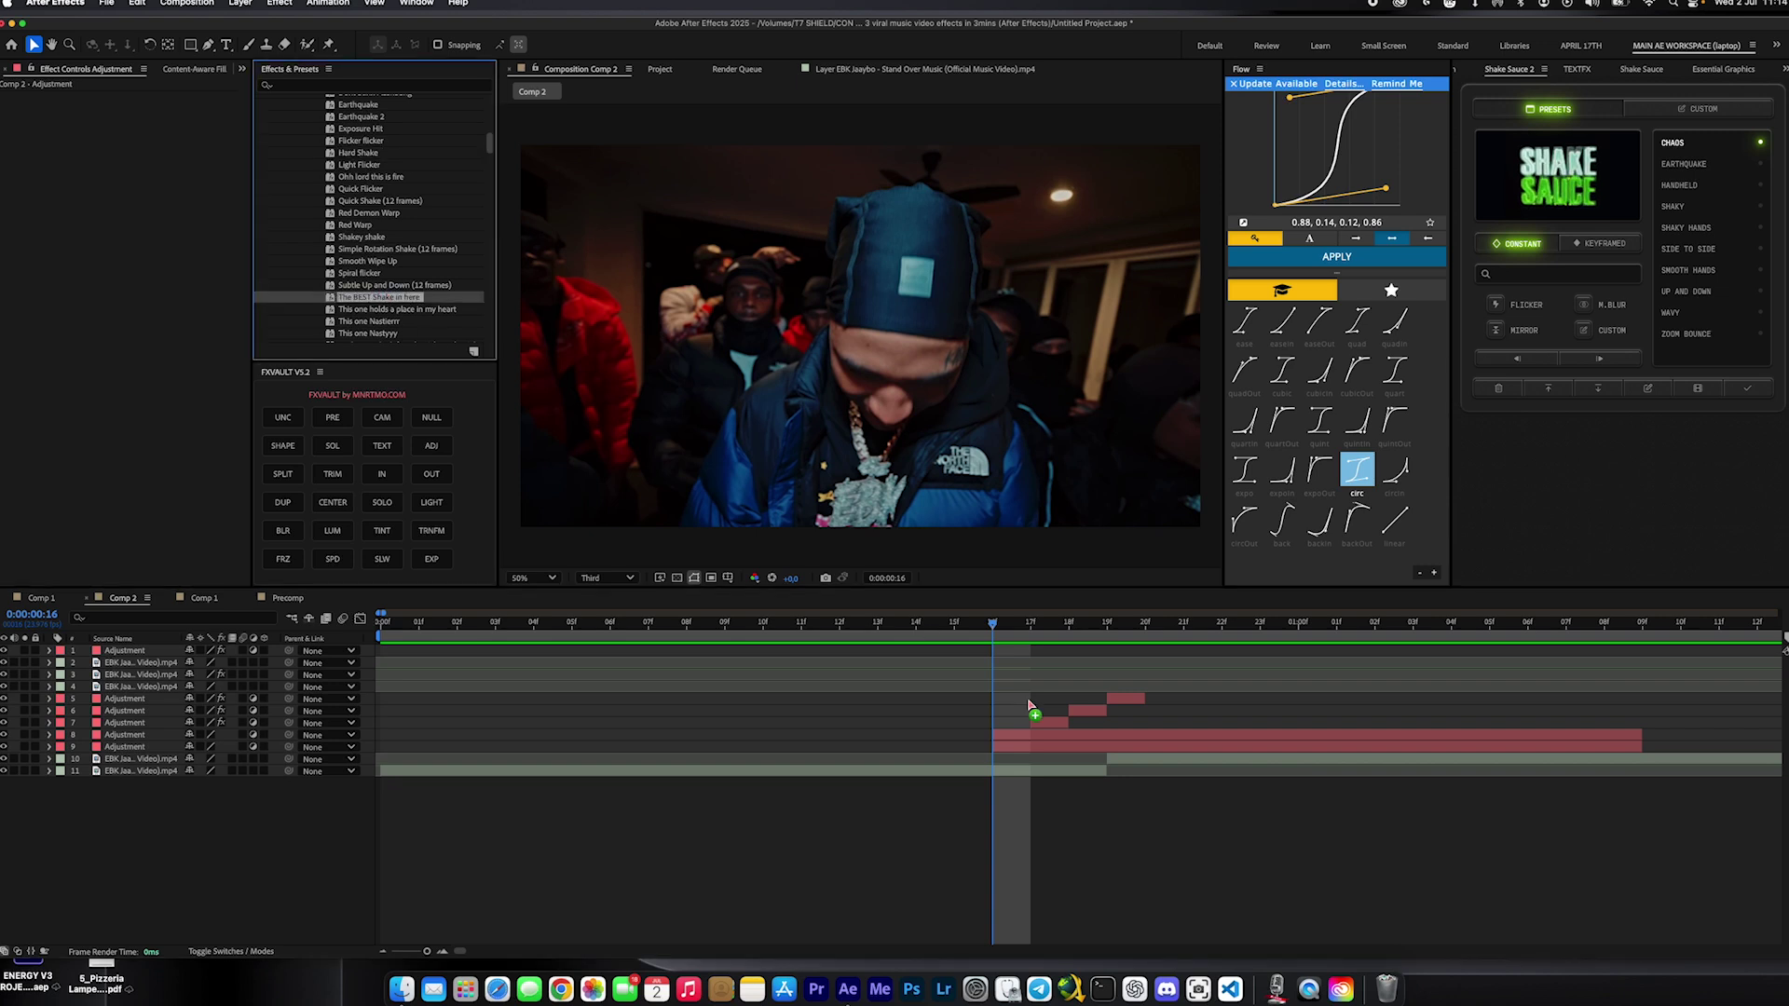
left_click_drag(380, 296, 1034, 735)
key("space")
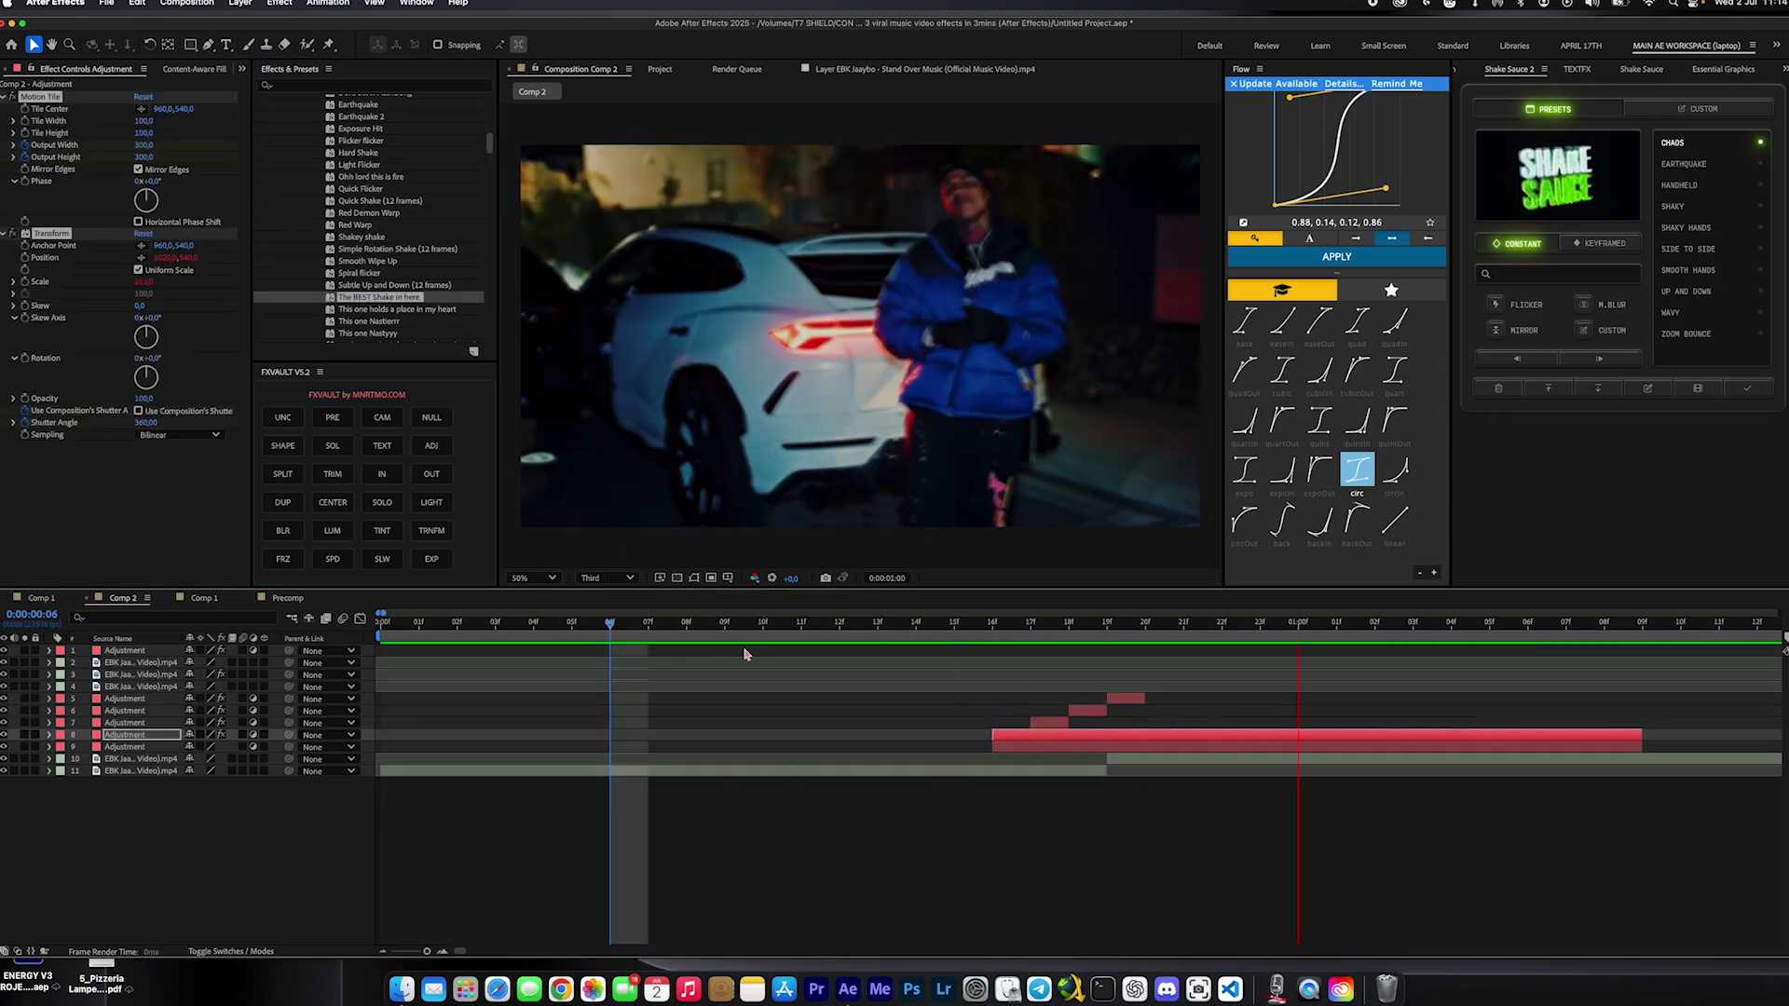
left_click(764, 639)
key("space")
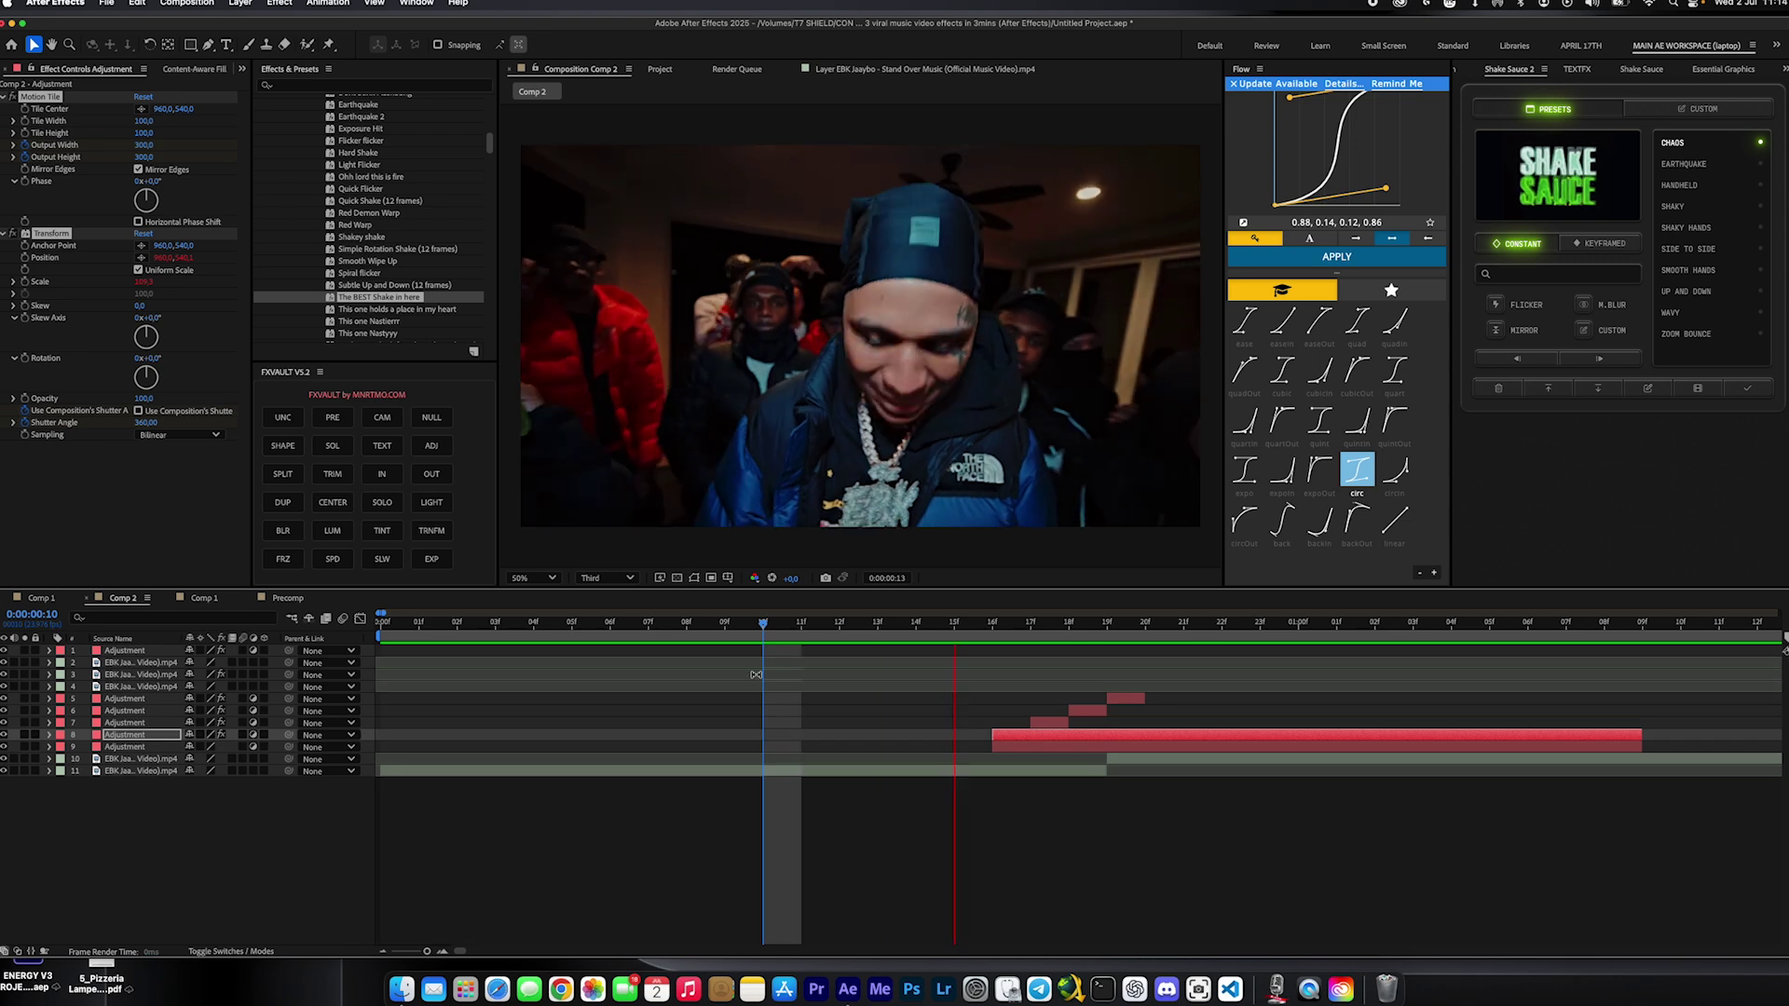
key("space")
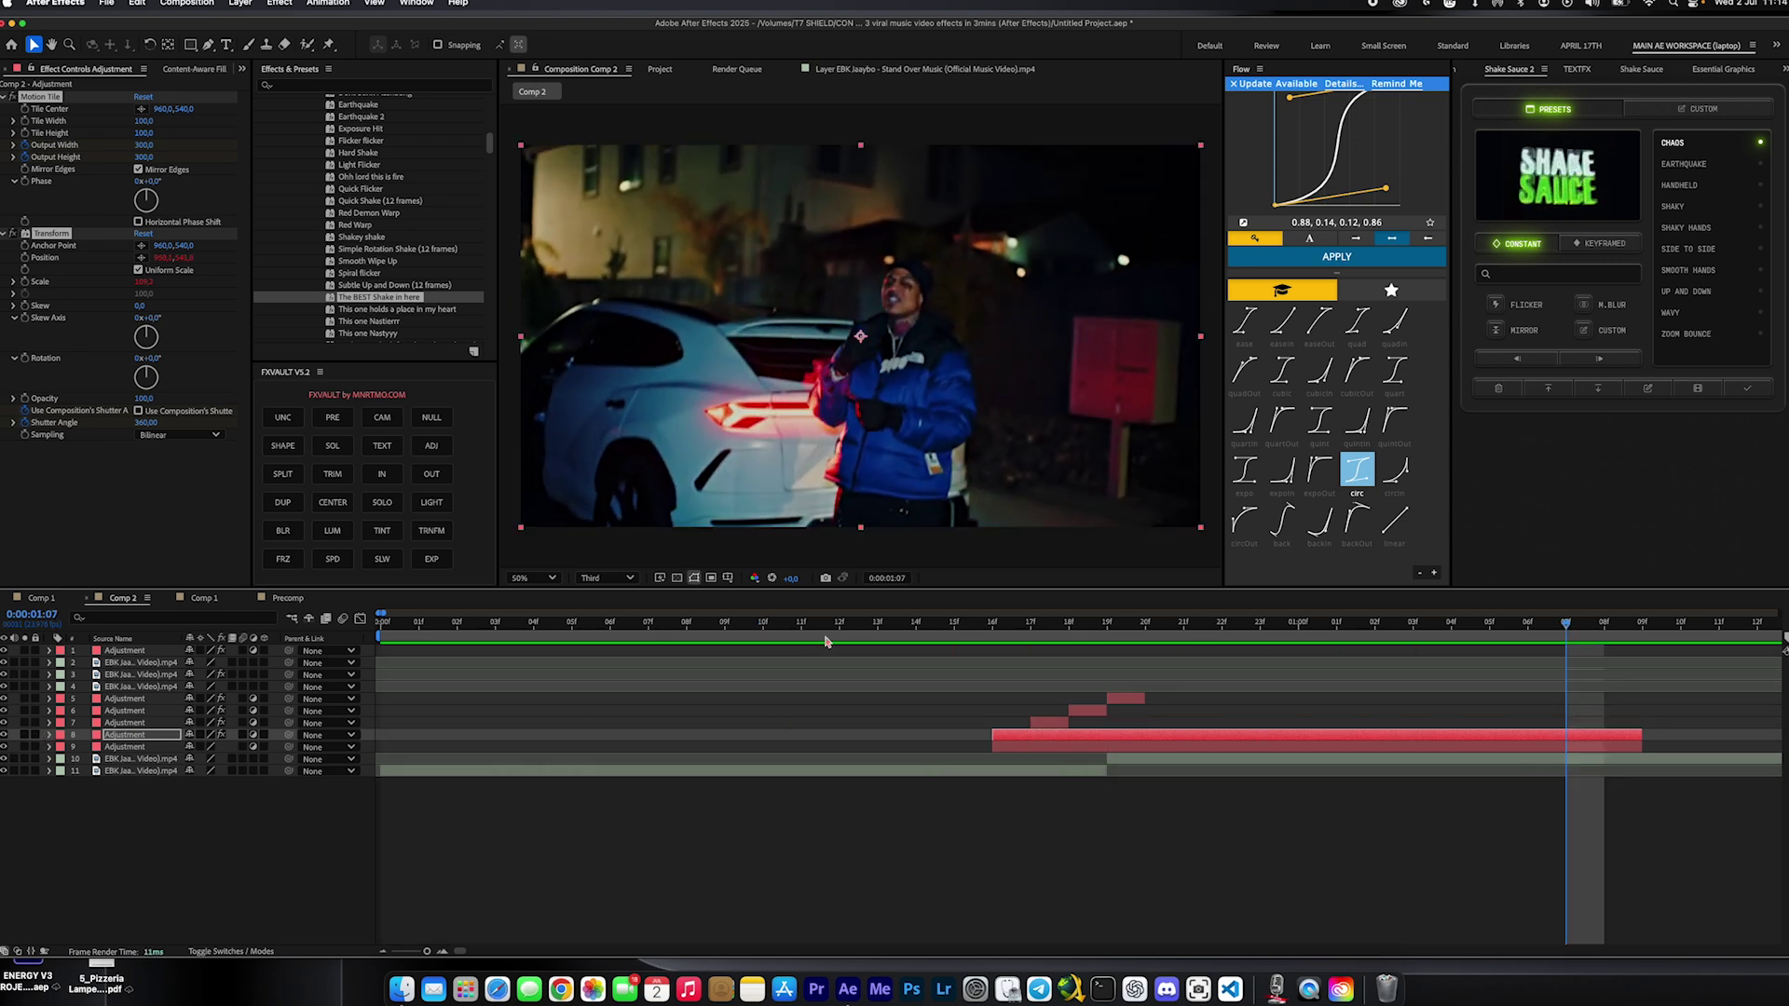
left_click(610, 641)
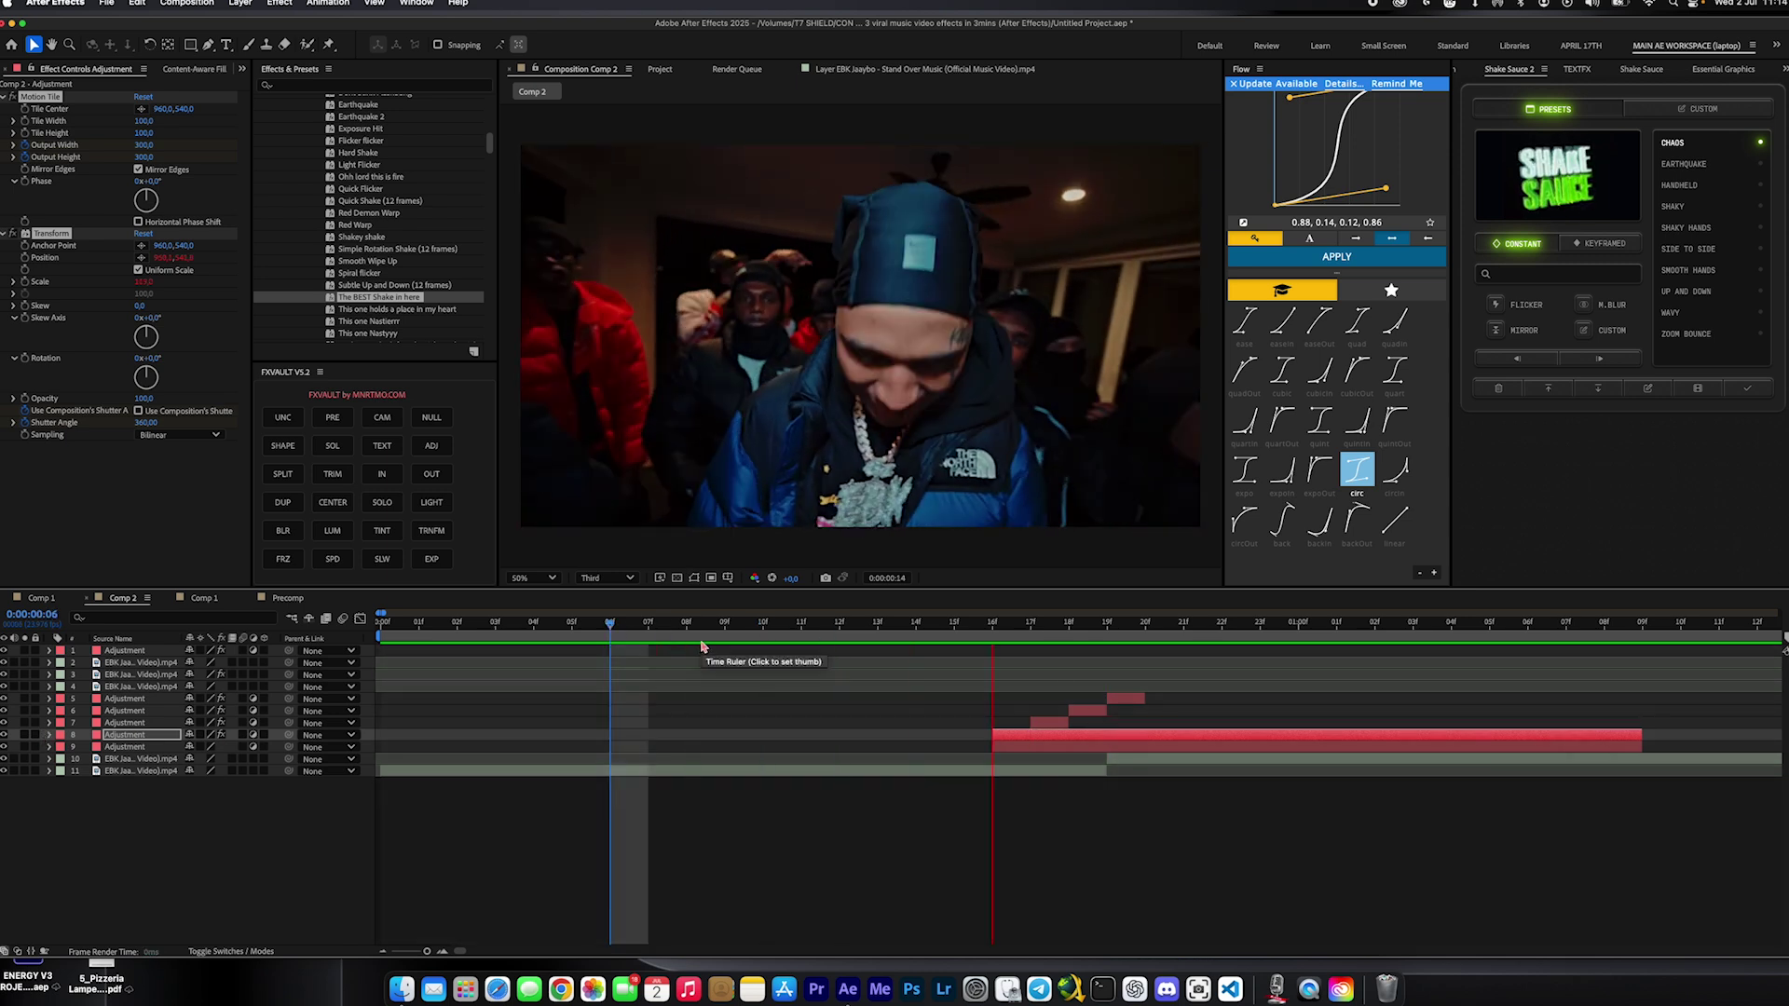